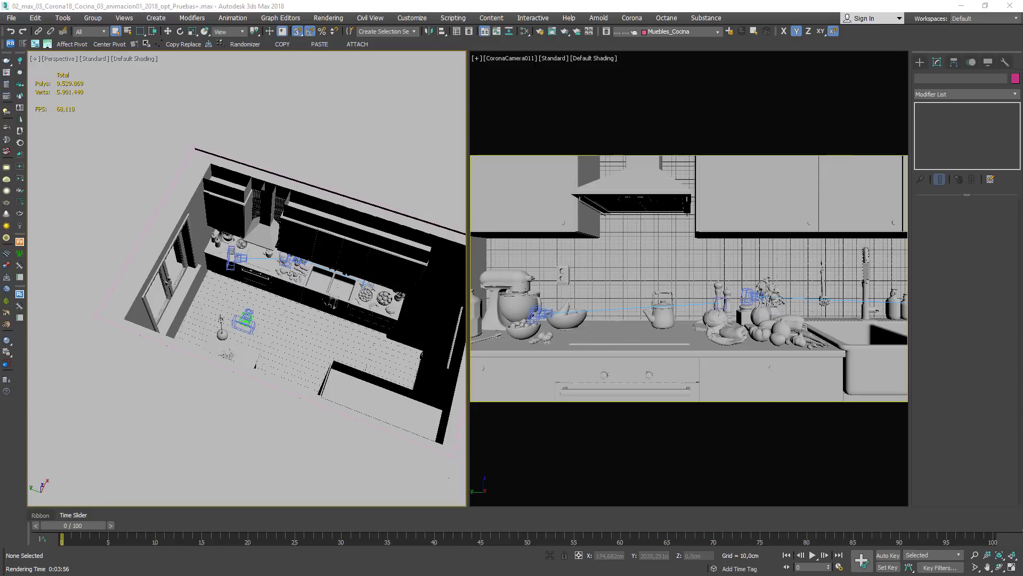
- Examine the kitchen scene from several angles and check its environment map and exposure settings
{"action": "middle_click_drag", "start_coordinate": [223, 360], "coordinate": [213, 299]}
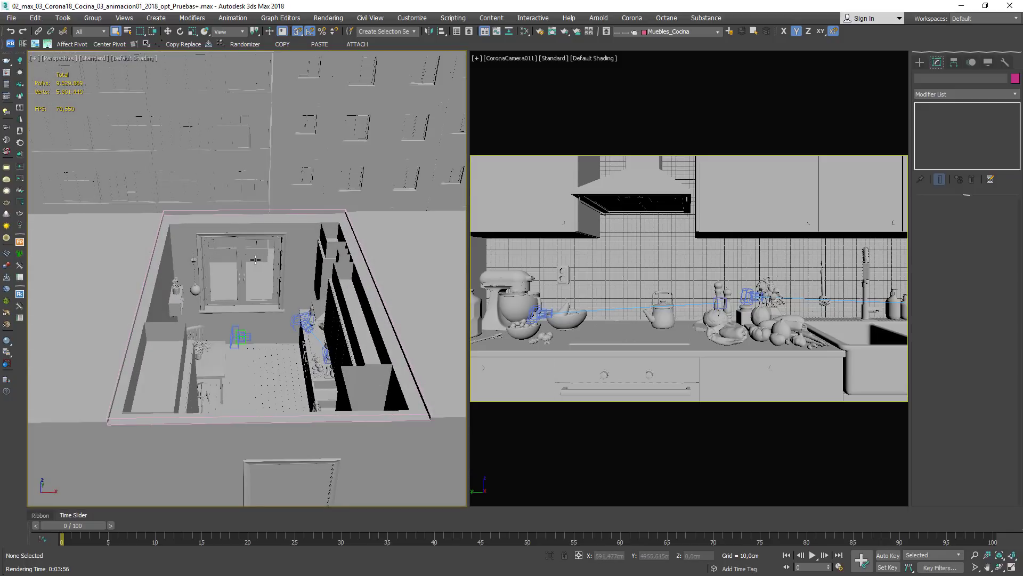
{"action": "middle_click_drag", "start_coordinate": [203, 283], "coordinate": [266, 274], "text": "alt"}
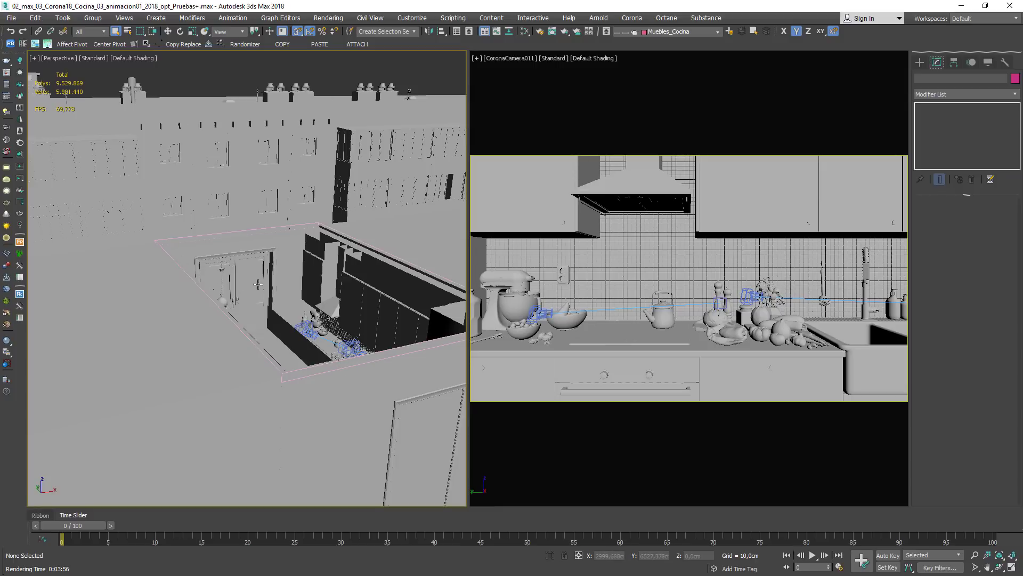
{"action": "middle_click_drag", "start_coordinate": [259, 284], "coordinate": [312, 320], "text": "alt"}
{"action": "scroll", "coordinate": [312, 319], "scroll_direction": "up", "scroll_amount": 3}
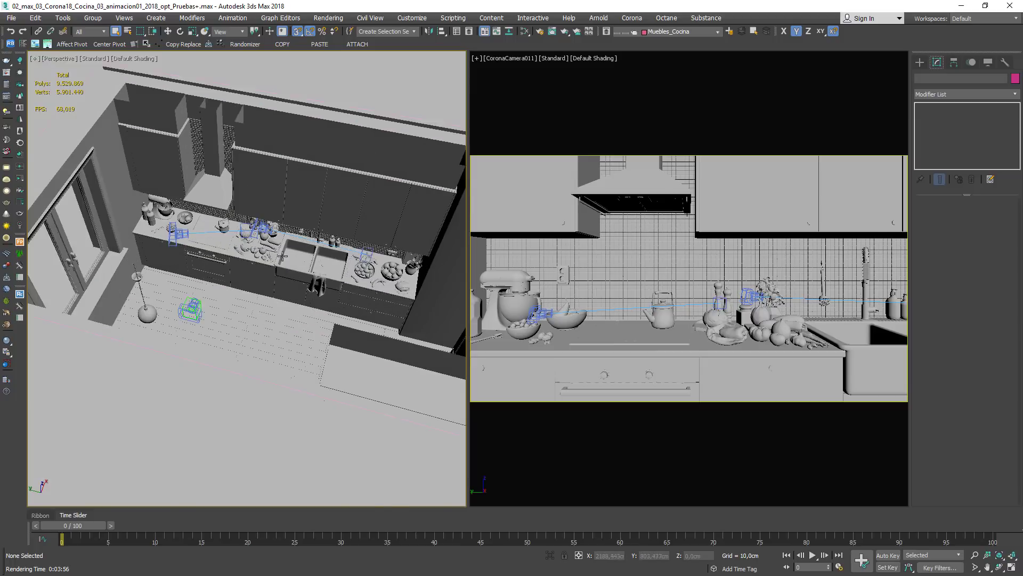
{"action": "scroll", "coordinate": [313, 292], "scroll_direction": "down", "scroll_amount": 2}
{"action": "scroll", "coordinate": [311, 283], "scroll_direction": "up", "scroll_amount": 2}
{"action": "middle_click_drag", "start_coordinate": [296, 264], "coordinate": [268, 278], "text": "alt"}
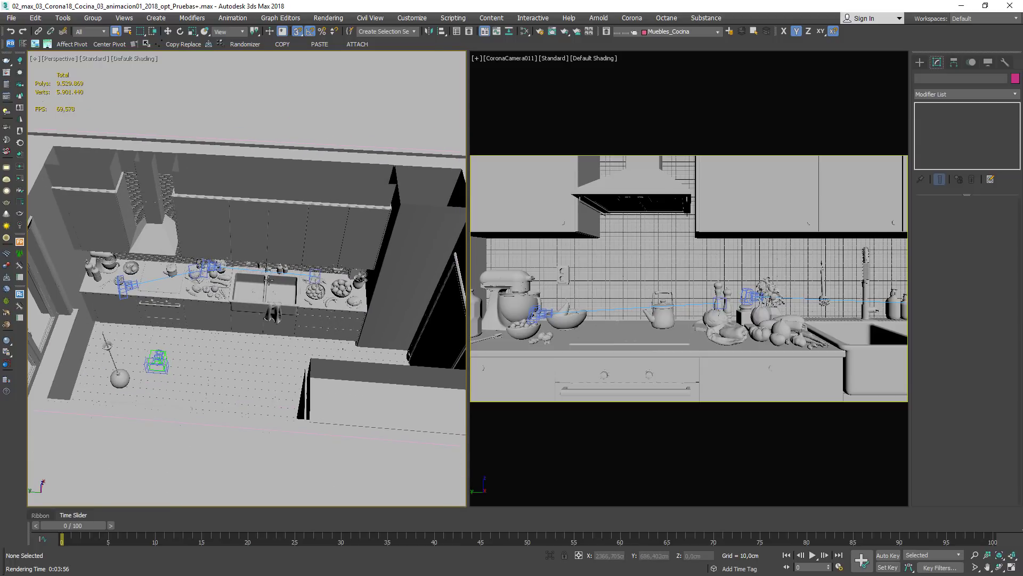
{"action": "key", "text": "8"}
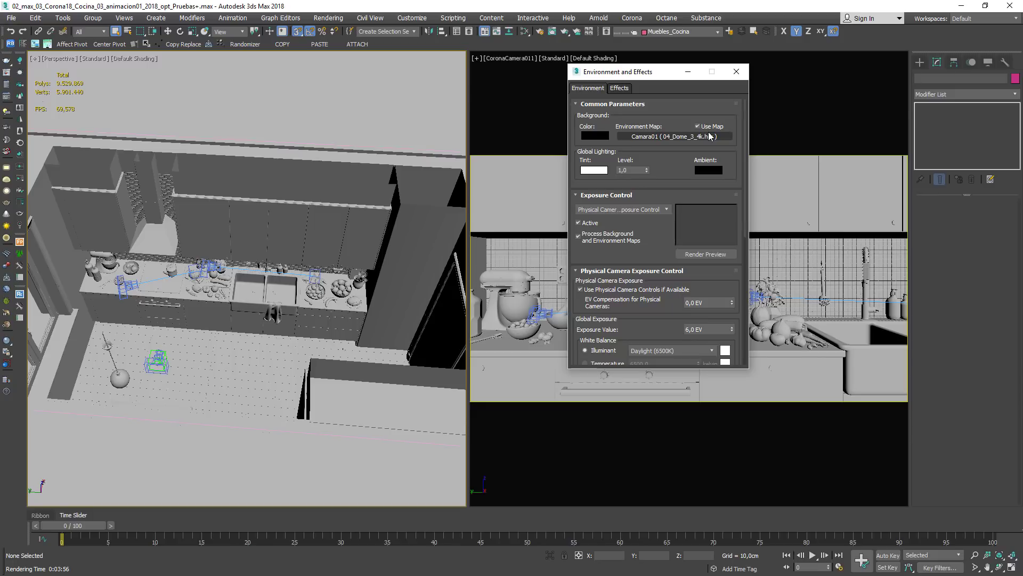
{"action": "left_click", "coordinate": [737, 72]}
{"action": "middle_click_drag", "start_coordinate": [322, 283], "coordinate": [368, 284]}
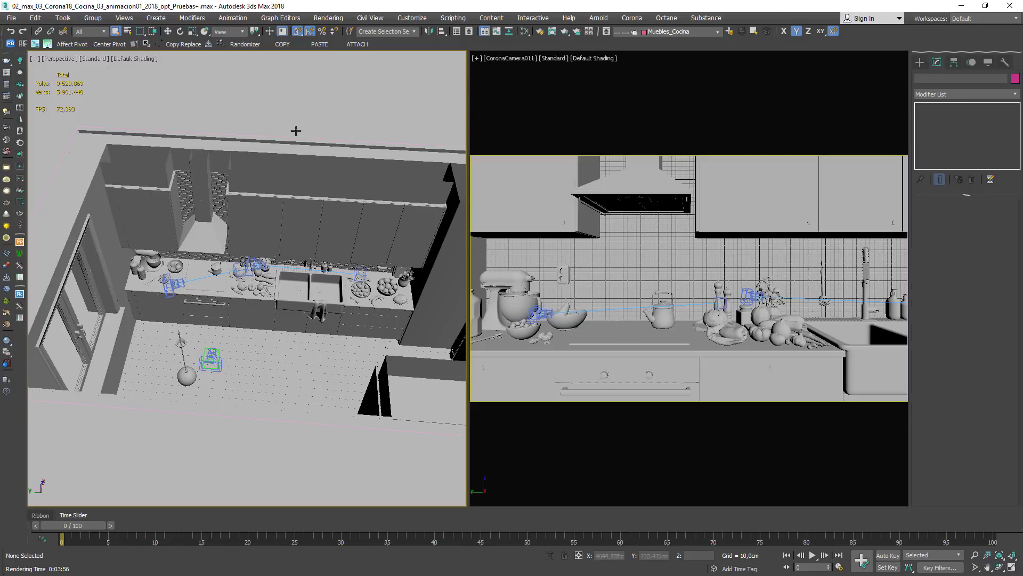
- Open the Corona render setup and review its general, performance and system settings
{"action": "key", "text": "F10"}
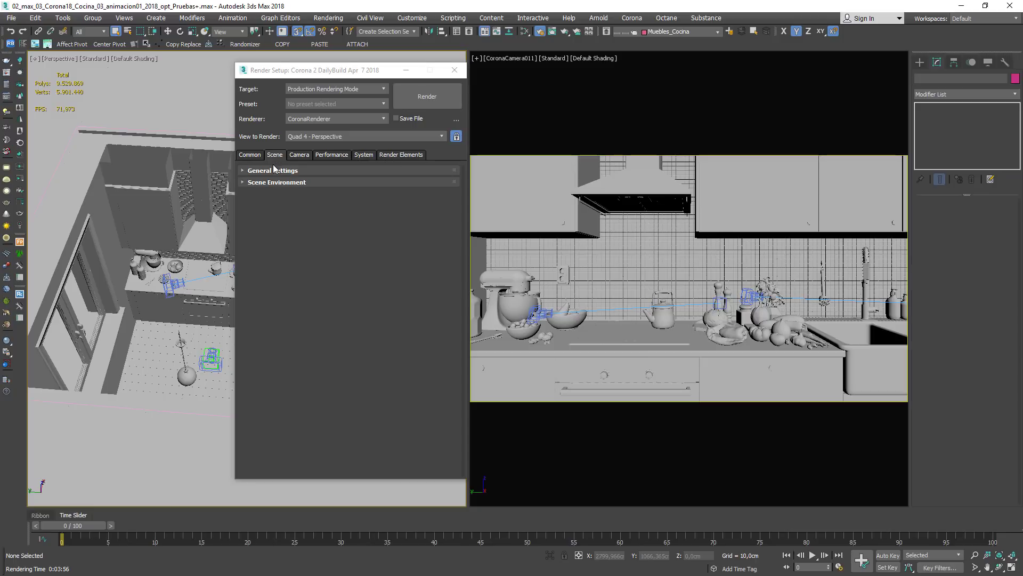
{"action": "left_click", "coordinate": [245, 170]}
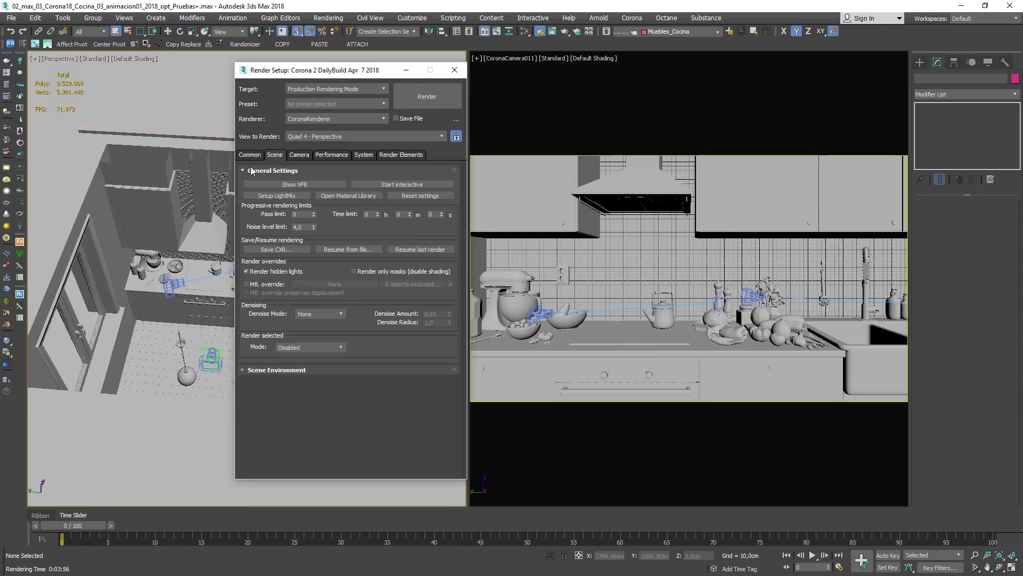
{"action": "left_click", "coordinate": [334, 155]}
{"action": "left_click", "coordinate": [360, 155]}
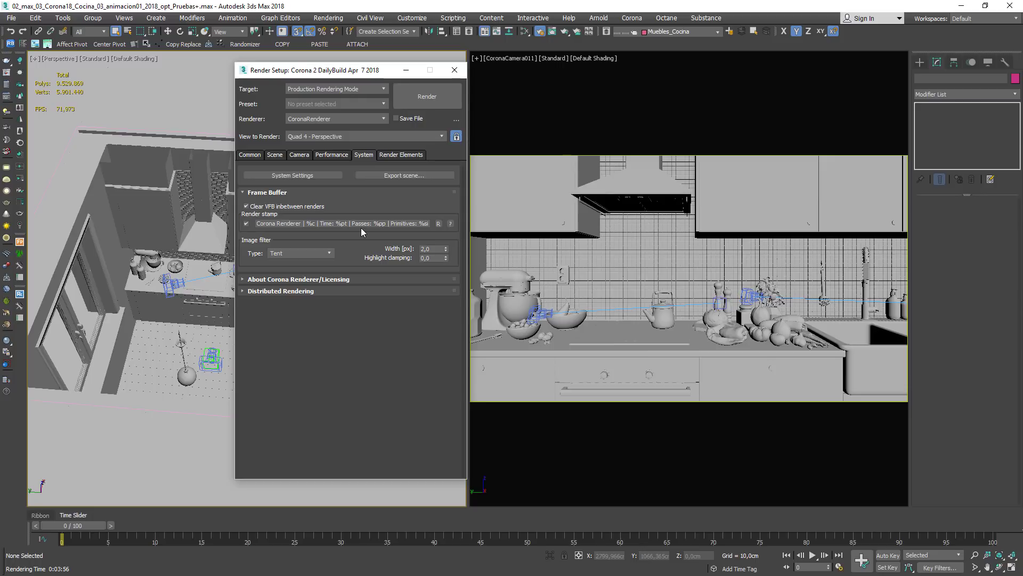
{"action": "left_click", "coordinate": [335, 155]}
{"action": "left_click", "coordinate": [275, 155]}
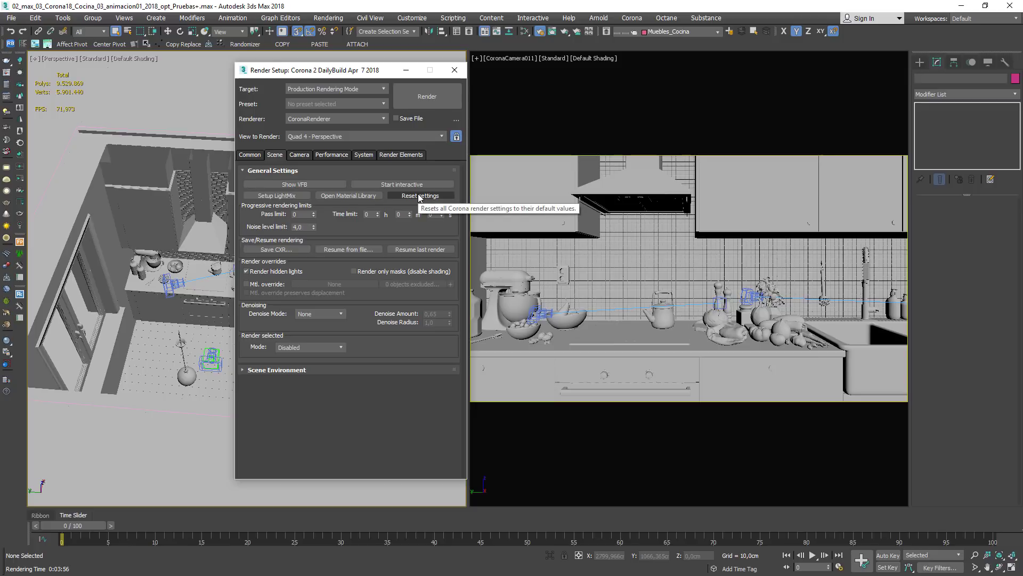
- View the Corona frame buffer and material library from the general settings, closing each one
{"action": "left_click", "coordinate": [306, 182]}
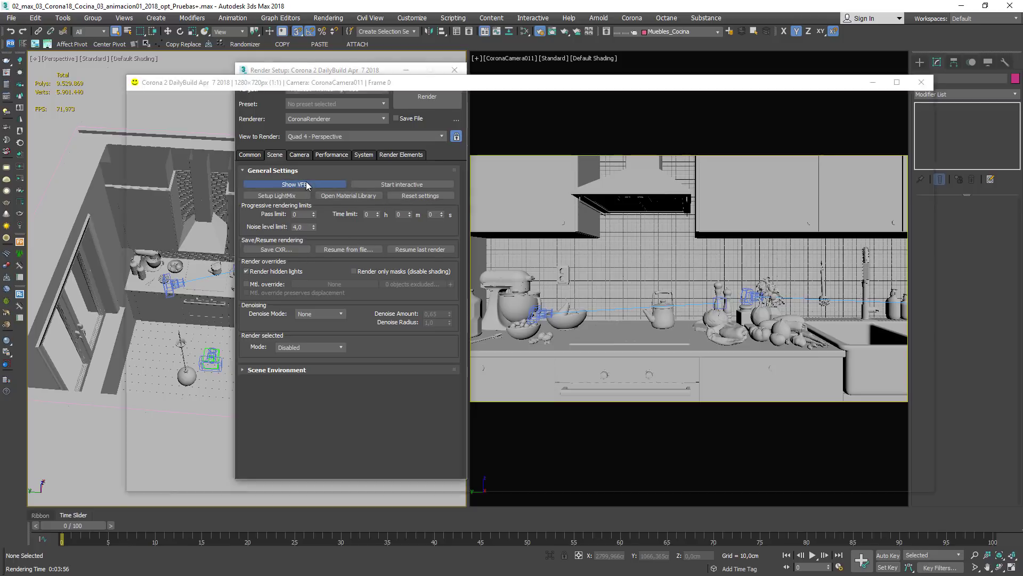
{"action": "left_click", "coordinate": [922, 82]}
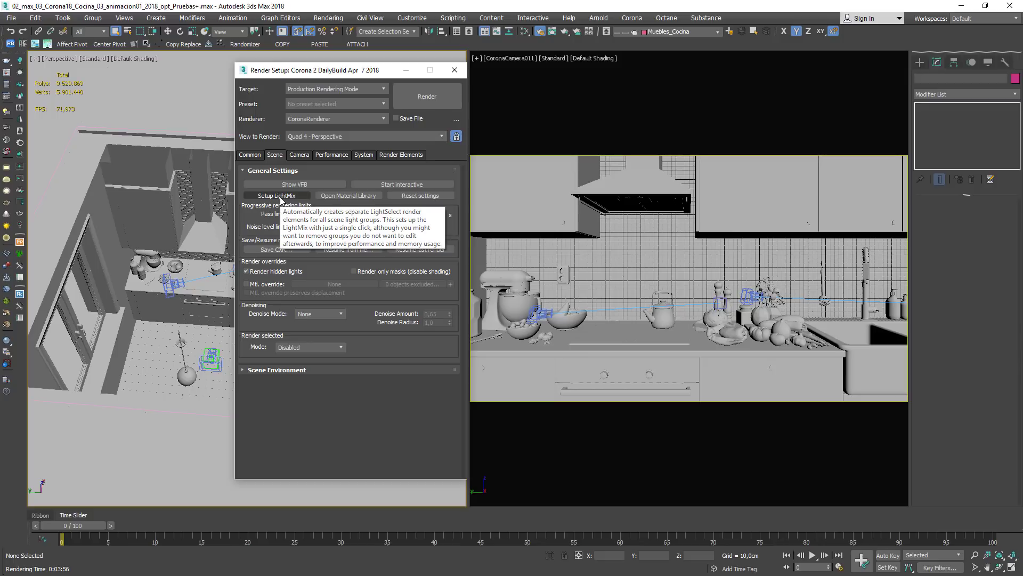
{"action": "left_click", "coordinate": [352, 197]}
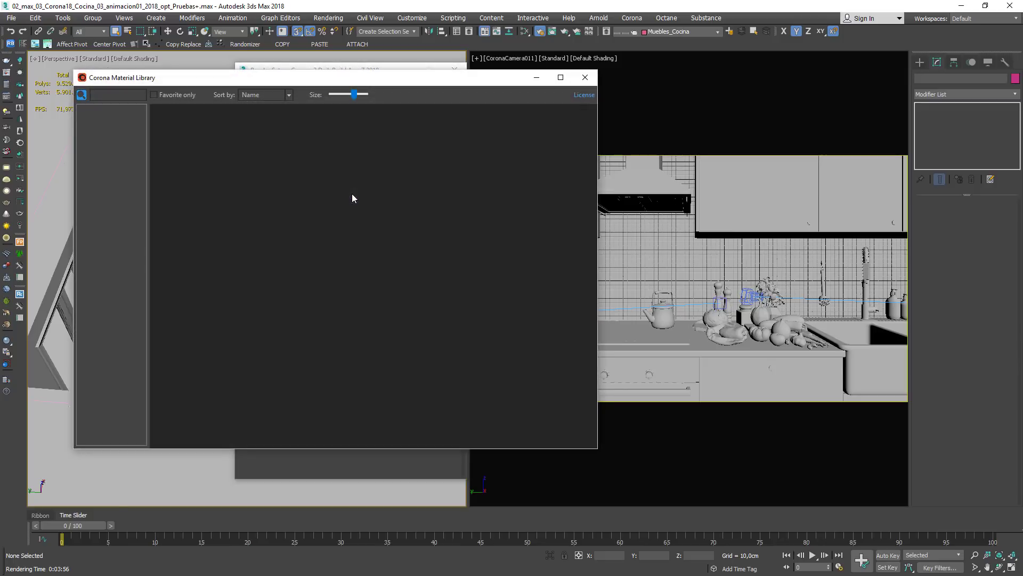
{"action": "left_click", "coordinate": [585, 77]}
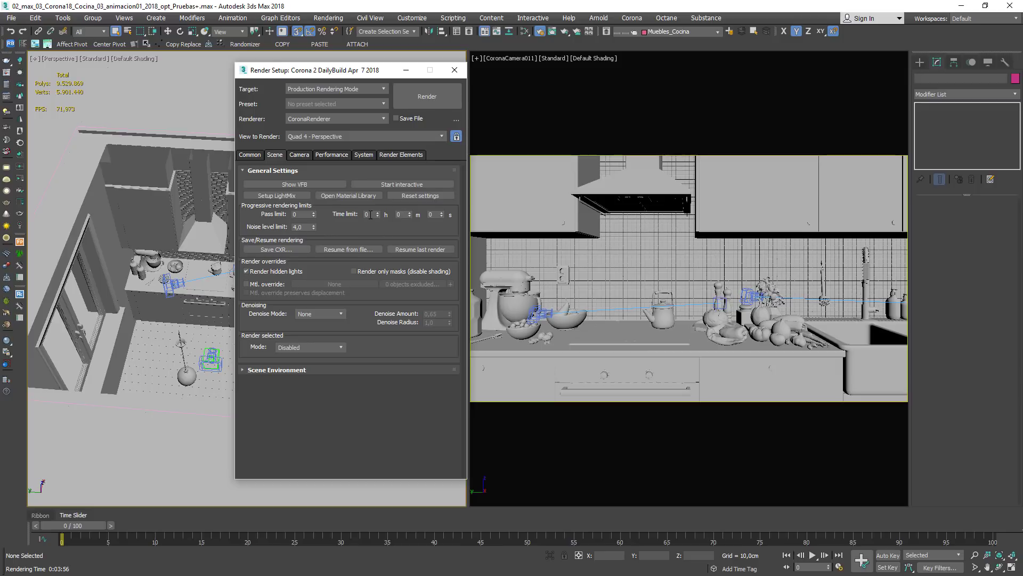
- Try a progressive rendering time limit of 8 hours 15 minutes and return the limit to zero
{"action": "double_click", "coordinate": [370, 214]}
{"action": "double_click", "coordinate": [399, 214]}
{"action": "left_click_drag", "start_coordinate": [370, 214], "coordinate": [346, 215]}
{"action": "type", "text": "1"}
{"action": "key", "text": "BackSpace"}
{"action": "type", "text": "8"}
{"action": "key", "text": "Tab"}
{"action": "type", "text": "15"}
{"action": "key", "text": "shift+Tab"}
{"action": "type", "text": "30"}
{"action": "key", "text": "Tab"}
{"action": "type", "text": "300"}
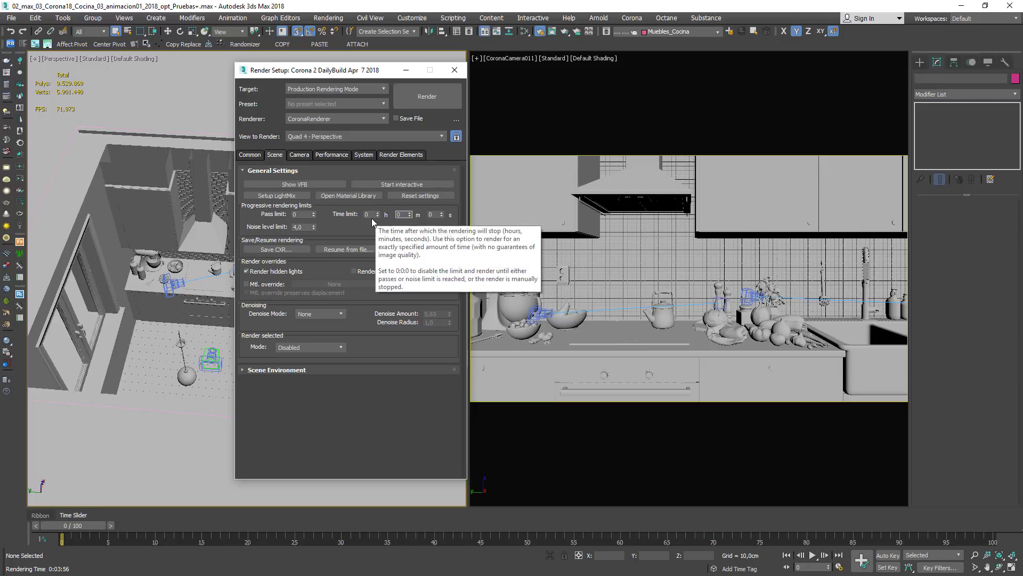
- Try noise level limits of 2, 1 and 8 in the progressive rendering limits
{"action": "left_click_drag", "start_coordinate": [304, 214], "coordinate": [279, 215]}
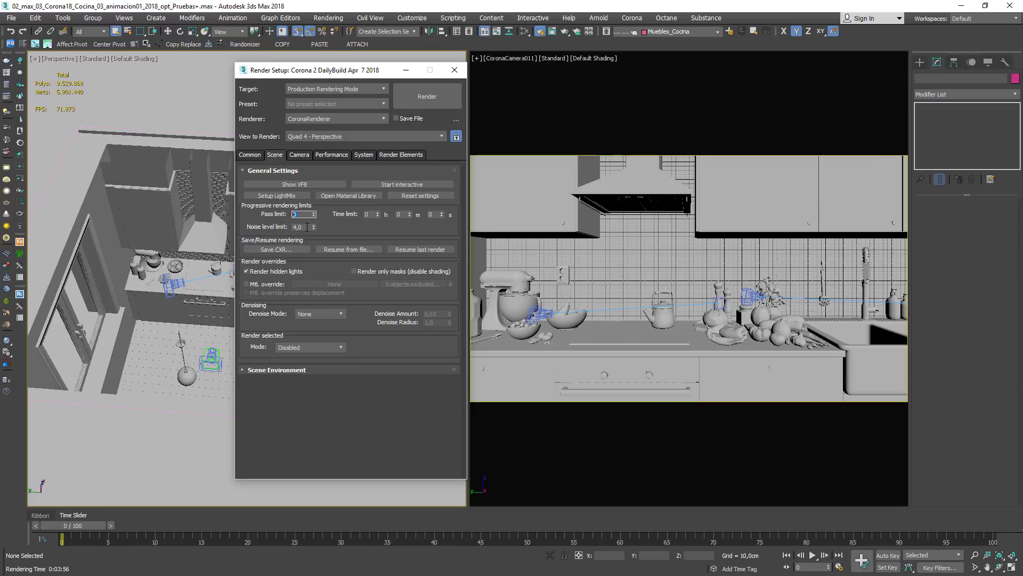
{"action": "left_click", "coordinate": [307, 227]}
{"action": "left_click", "coordinate": [300, 228]}
{"action": "left_click_drag", "start_coordinate": [300, 228], "coordinate": [281, 225]}
{"action": "type", "text": "2"}
{"action": "key", "text": "Return"}
{"action": "type", "text": "1"}
{"action": "key", "text": "Return"}
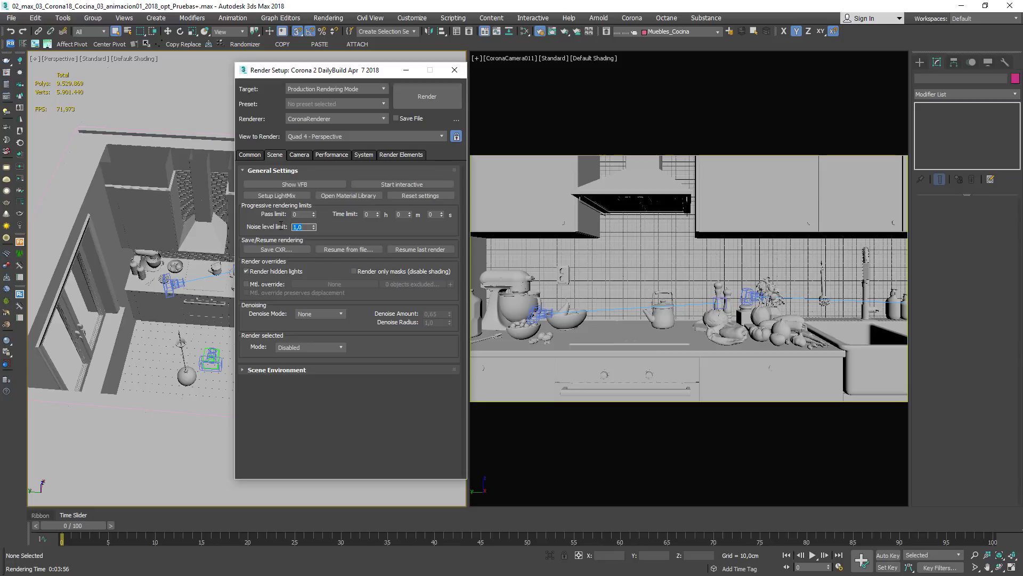
{"action": "type", "text": "8"}
{"action": "key", "text": "Return"}
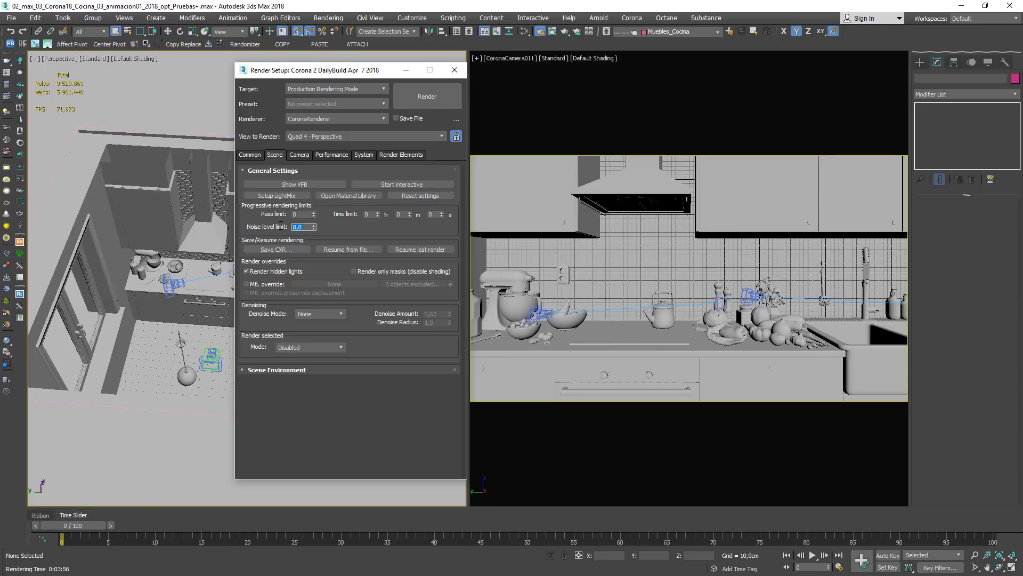
- Set the noise level limit to 10, check the output size, and render the kitchen camera view
{"action": "type", "text": "10"}
{"action": "key", "text": "Return"}
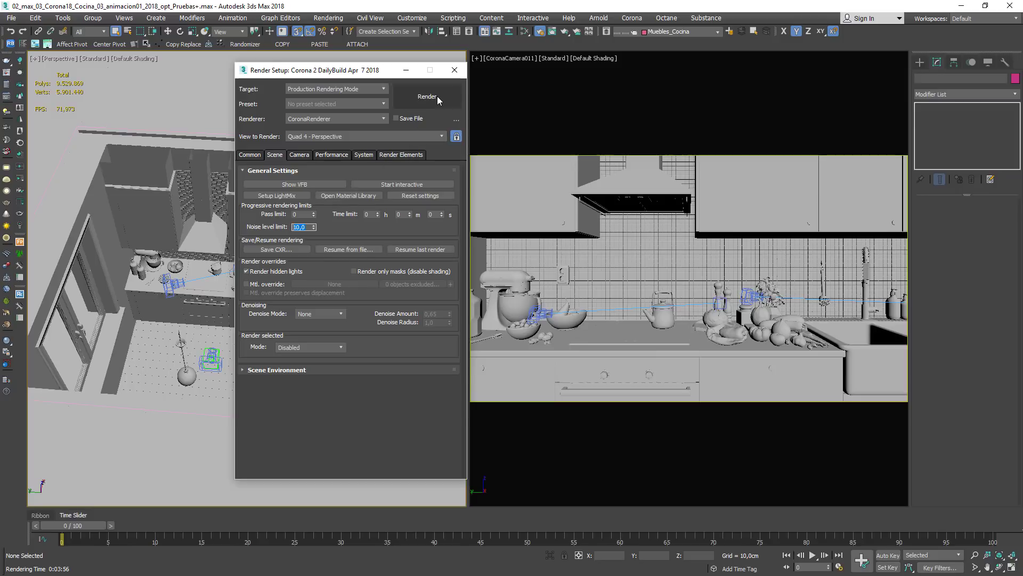
{"action": "left_click", "coordinate": [251, 155]}
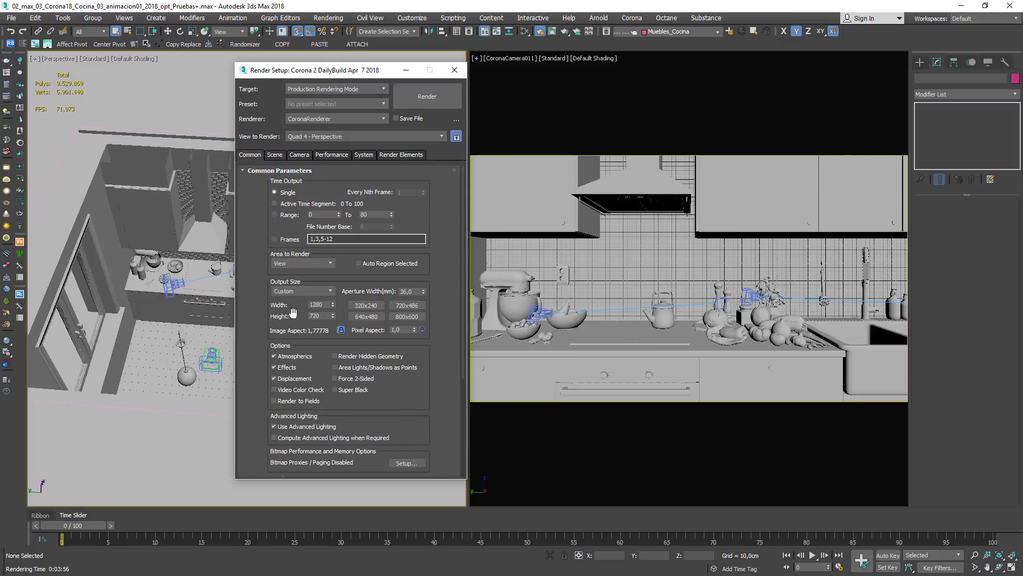
{"action": "left_click", "coordinate": [427, 96]}
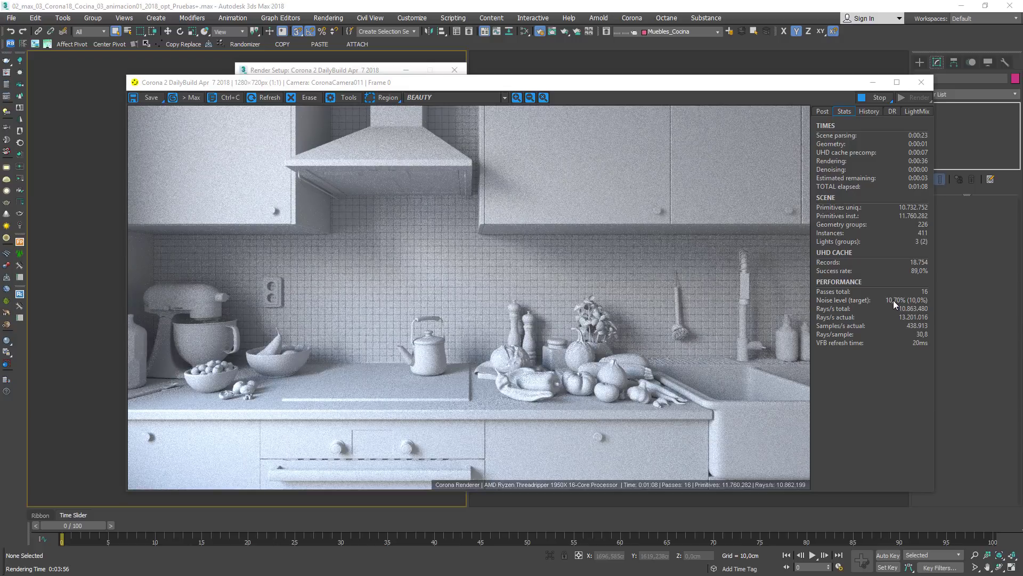
- Examine the render's noise level statistic and the grain in the finished image up close
{"action": "mouse_move", "coordinate": [918, 304]}
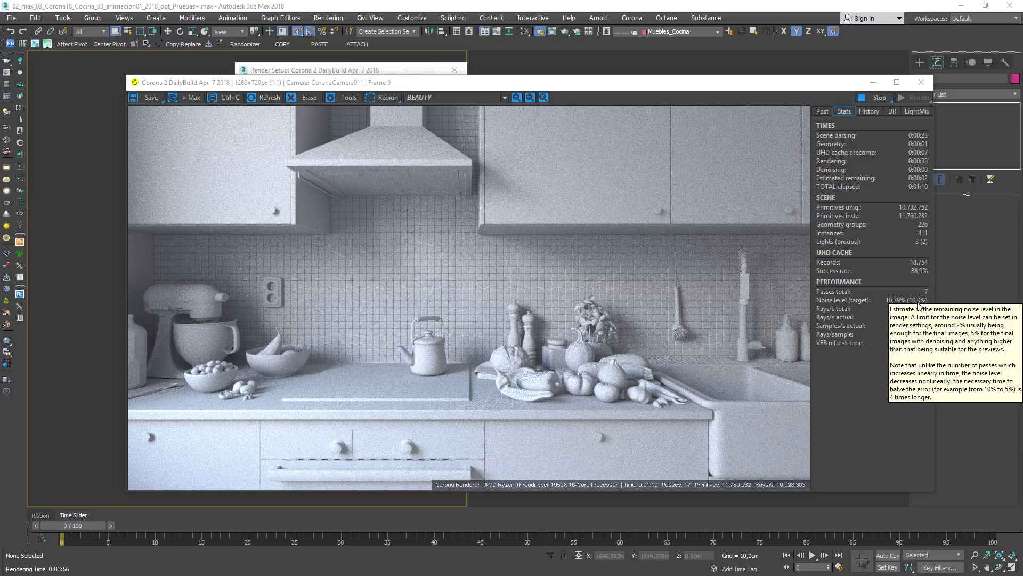
{"action": "mouse_move", "coordinate": [871, 319]}
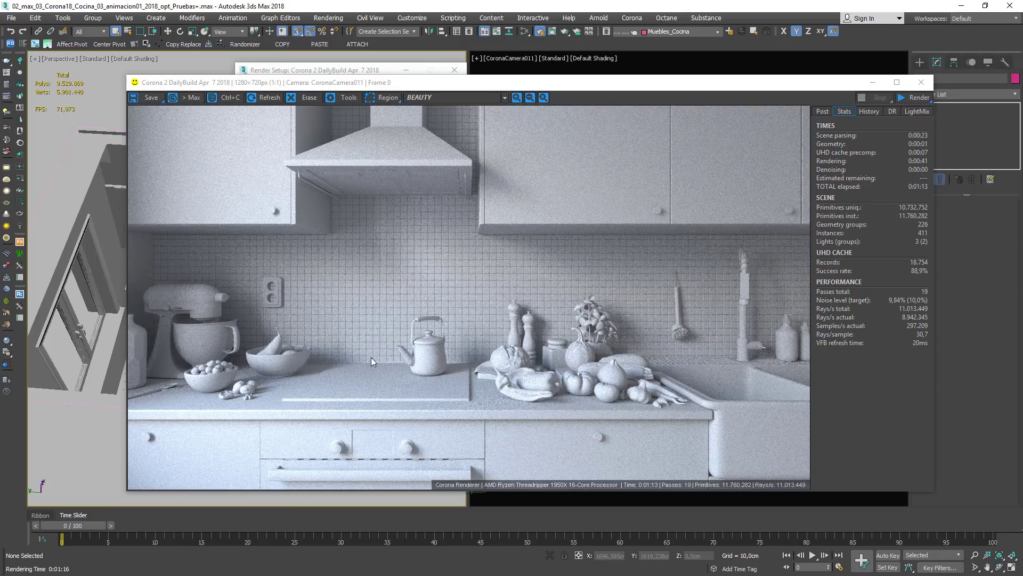
{"action": "scroll", "coordinate": [371, 358], "scroll_direction": "up", "scroll_amount": 3}
{"action": "scroll", "coordinate": [503, 351], "scroll_direction": "down", "scroll_amount": 3}
- Set the noise level limit to 2 and render the camera view again
{"action": "left_click", "coordinate": [369, 71]}
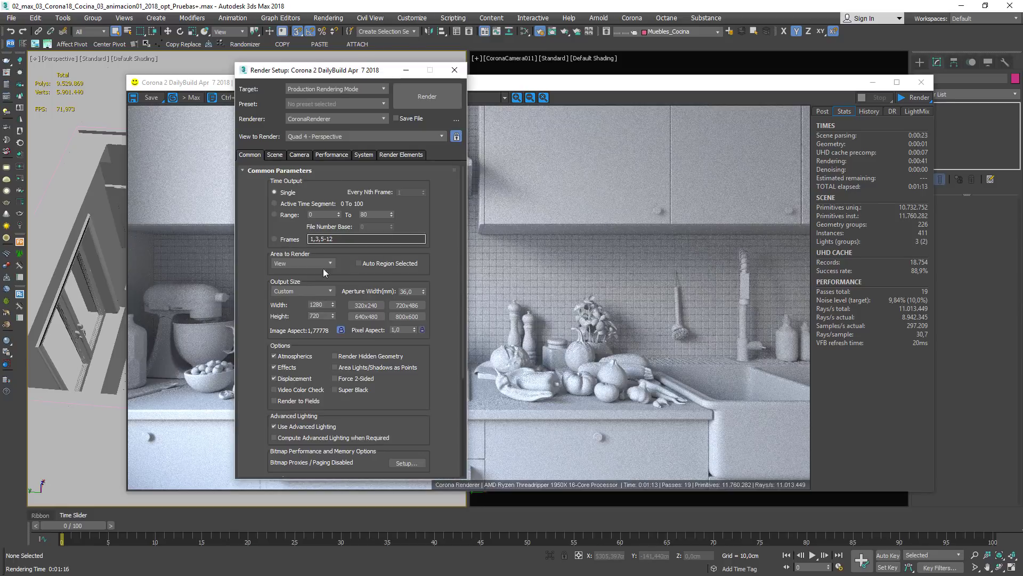
{"action": "left_click", "coordinate": [275, 155]}
{"action": "double_click", "coordinate": [299, 227]}
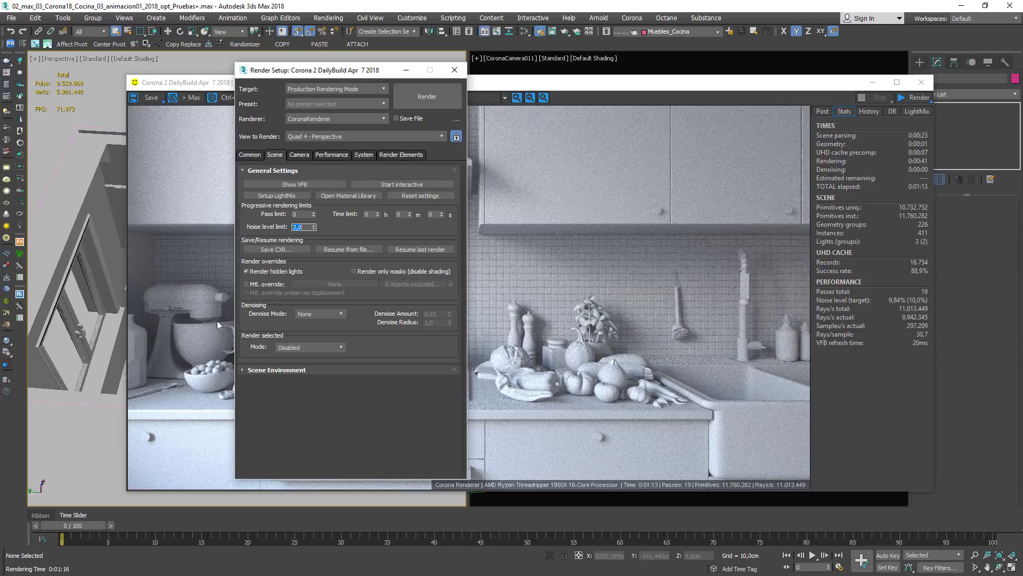
{"action": "left_click", "coordinate": [509, 238]}
{"action": "left_click", "coordinate": [904, 98]}
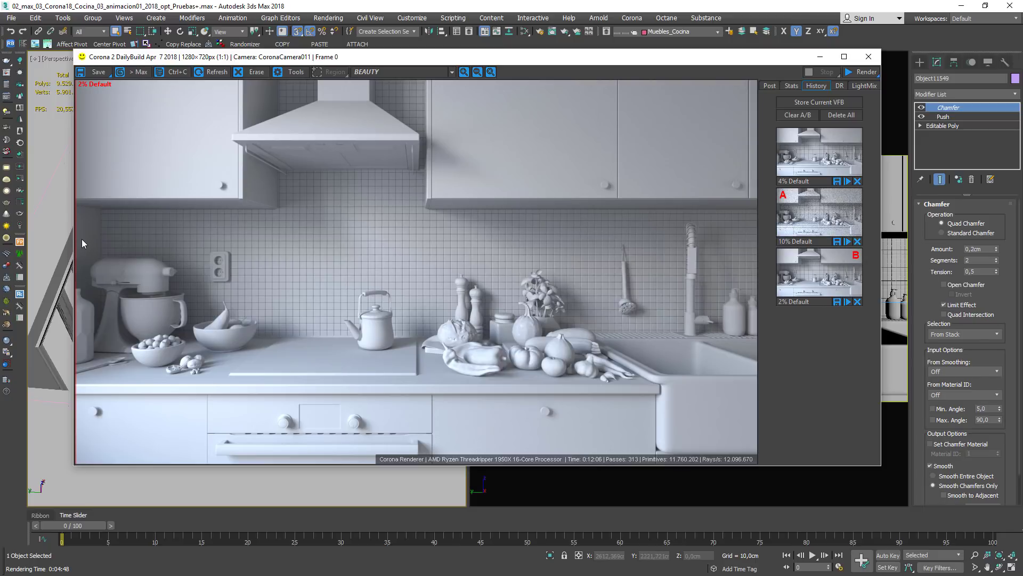
- Compare the 10% render with the 2% one, then set the 4% render as image A and compare it with the 2% one
{"action": "left_click_drag", "start_coordinate": [78, 237], "coordinate": [222, 278]}
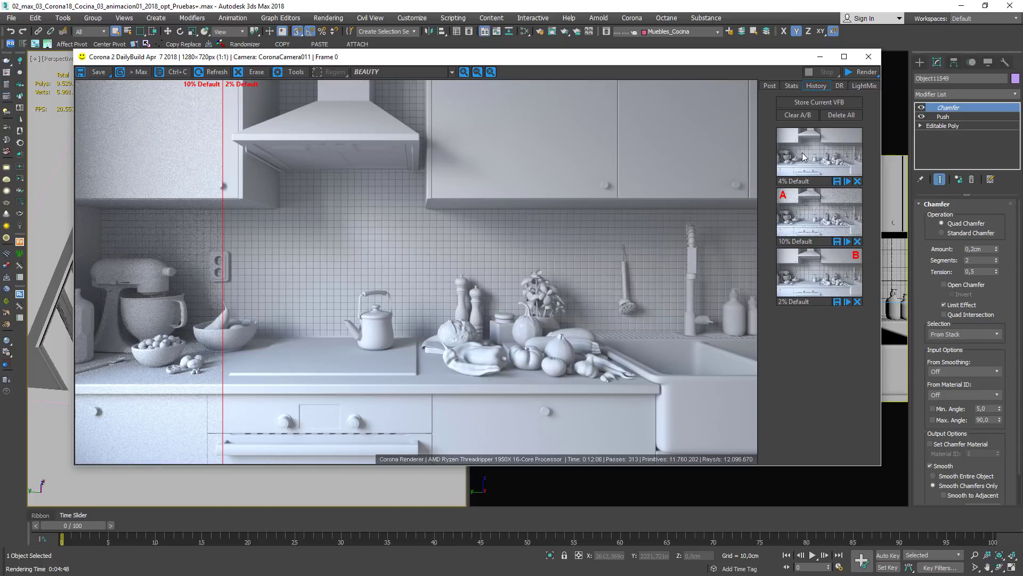
{"action": "left_click", "coordinate": [783, 134]}
{"action": "left_click_drag", "start_coordinate": [220, 249], "coordinate": [755, 252]}
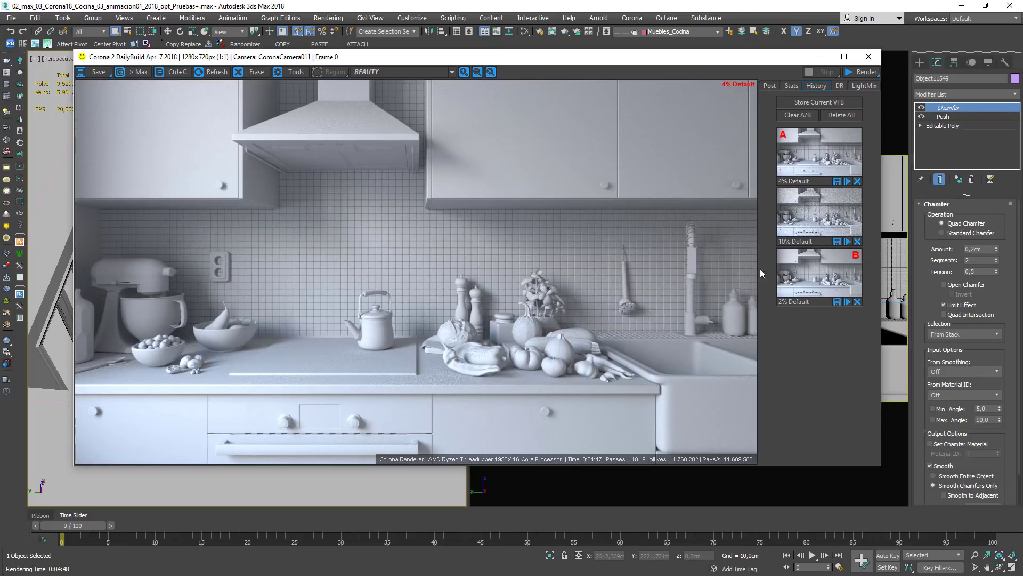
{"action": "left_click_drag", "start_coordinate": [754, 206], "coordinate": [6, 265]}
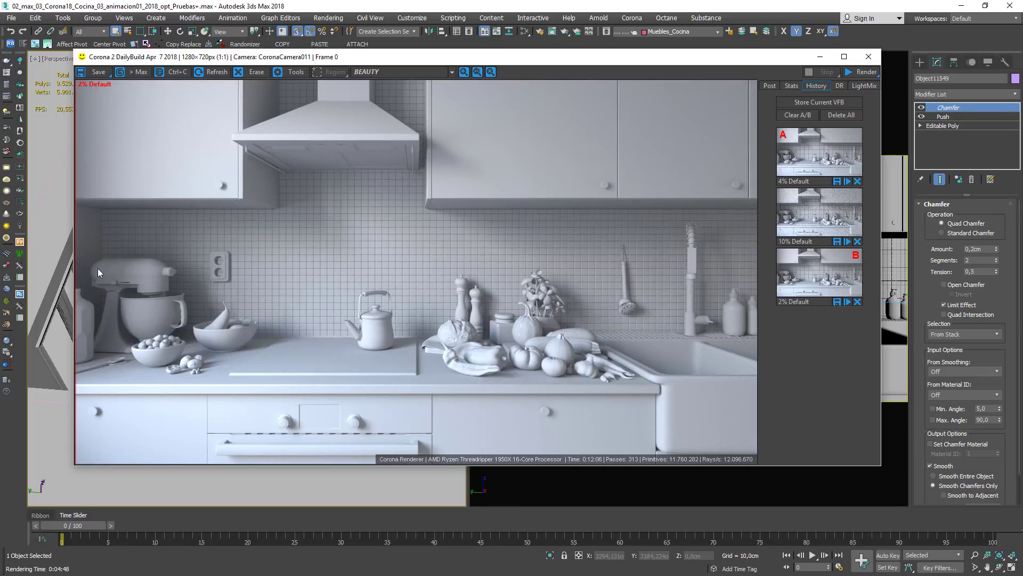
{"action": "left_click_drag", "start_coordinate": [75, 274], "coordinate": [796, 283]}
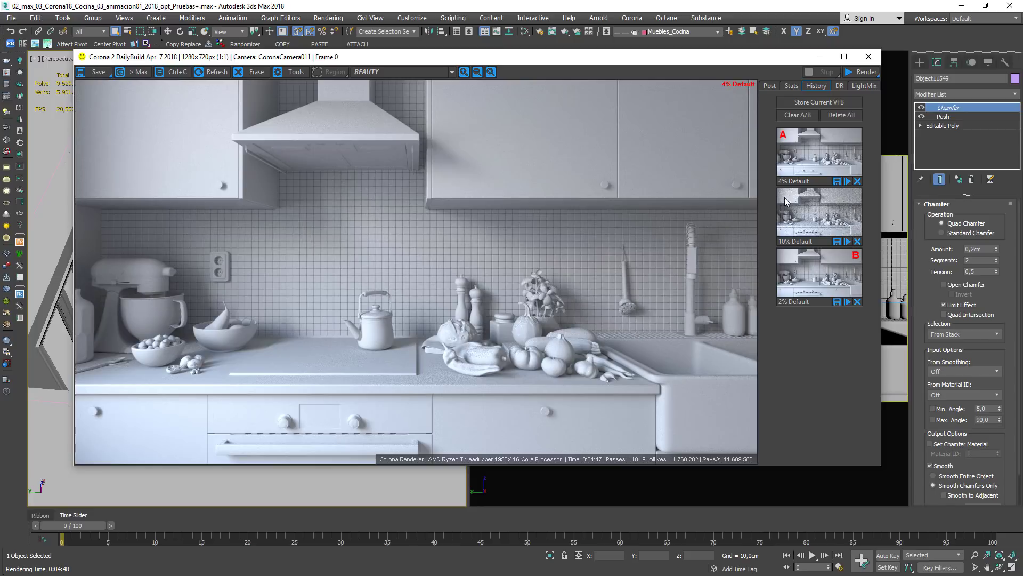
{"action": "left_click_drag", "start_coordinate": [755, 205], "coordinate": [756, 250]}
- Inspect the remaining noise on the vegetables and pepper mills in the 4% render
{"action": "scroll", "coordinate": [477, 398], "scroll_direction": "up", "scroll_amount": 2}
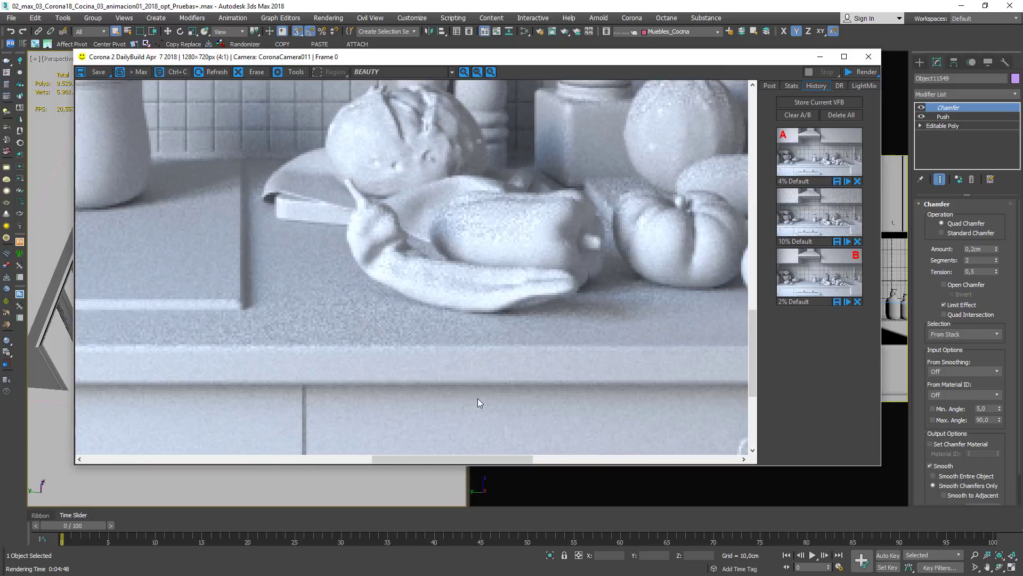
{"action": "left_click_drag", "start_coordinate": [587, 215], "coordinate": [542, 231]}
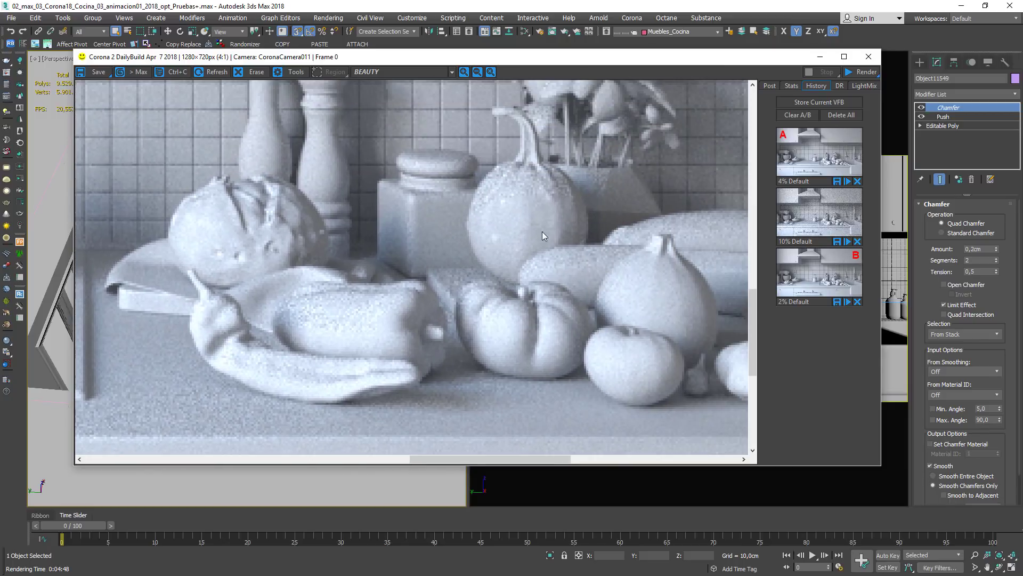
{"action": "left_click_drag", "start_coordinate": [587, 115], "coordinate": [551, 193]}
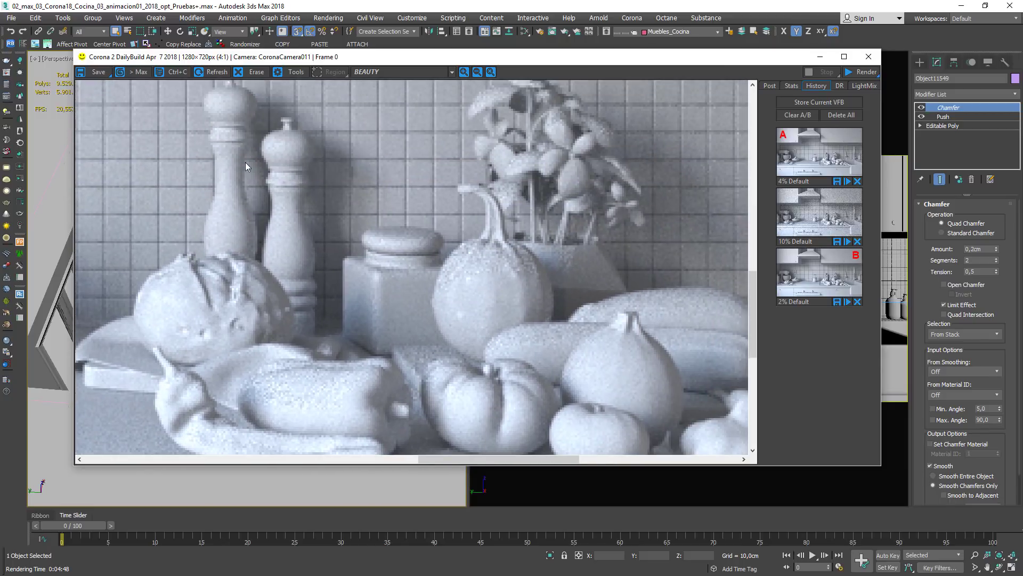
{"action": "scroll", "coordinate": [364, 236], "scroll_direction": "down", "scroll_amount": 2}
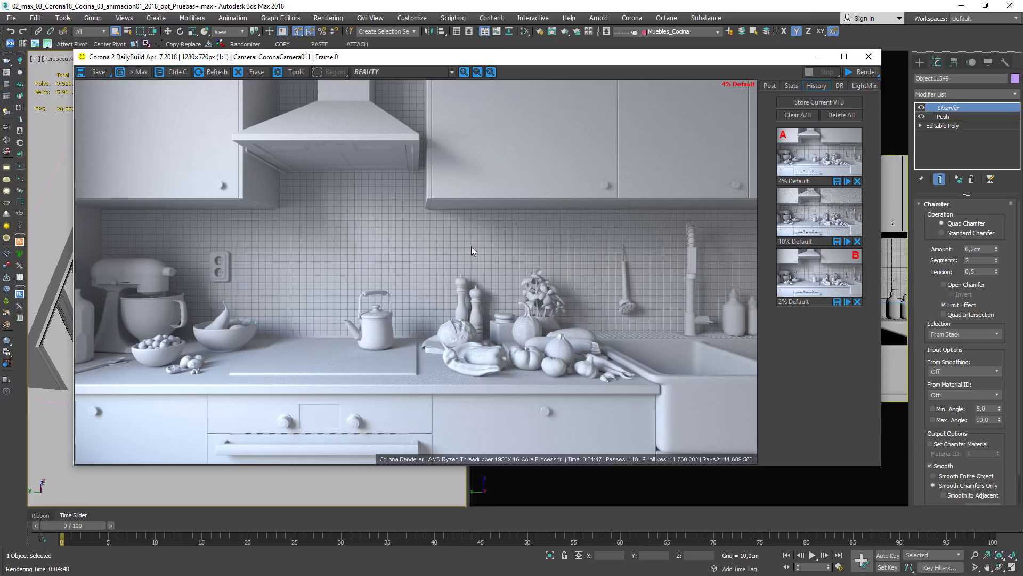
- Display the CESSENTIAL_Direct render element and examine its noise around the vegetables and kettle
{"action": "left_click", "coordinate": [417, 71]}
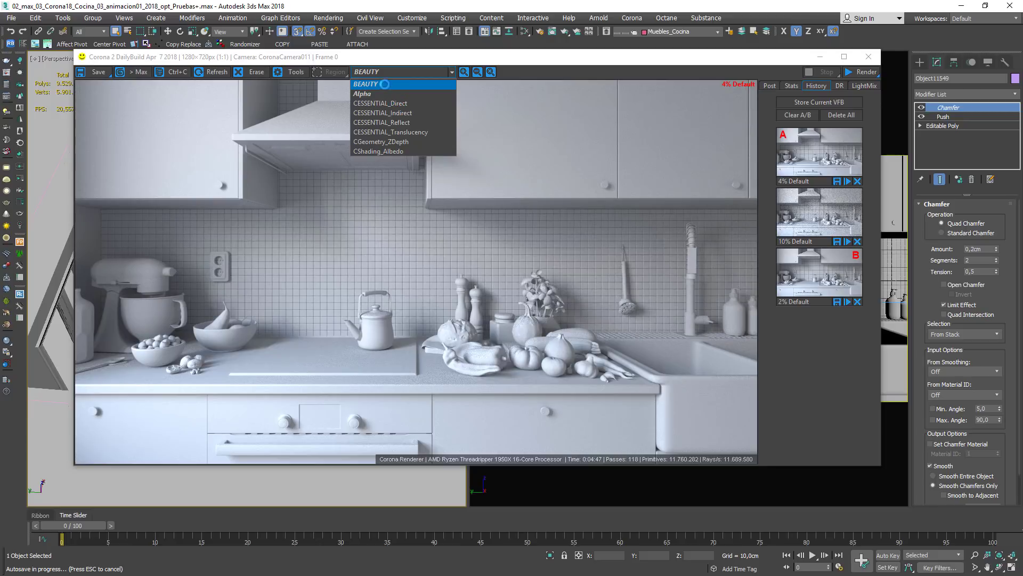
{"action": "left_click", "coordinate": [401, 103]}
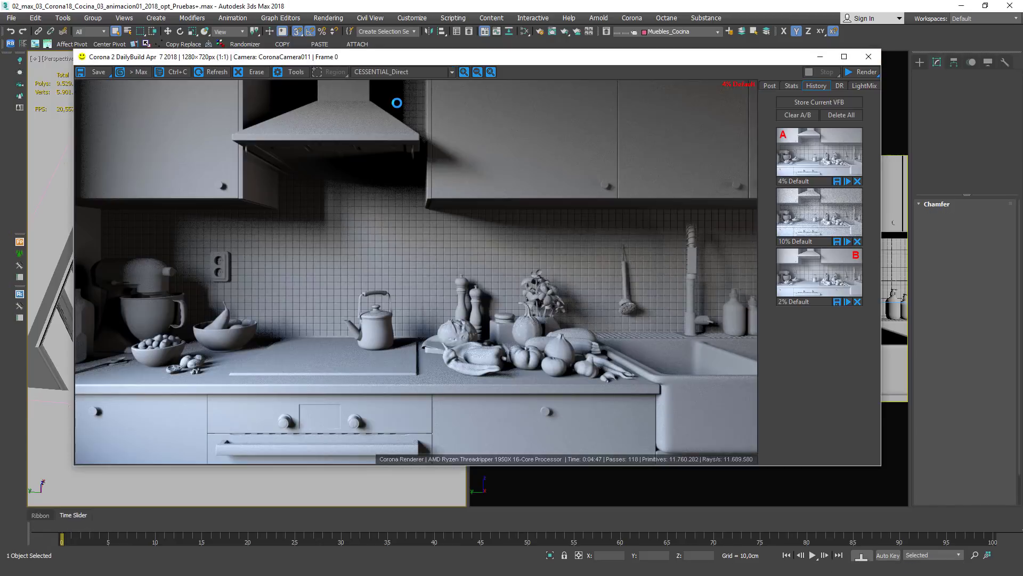
{"action": "left_click", "coordinate": [402, 73]}
{"action": "left_click", "coordinate": [405, 105]}
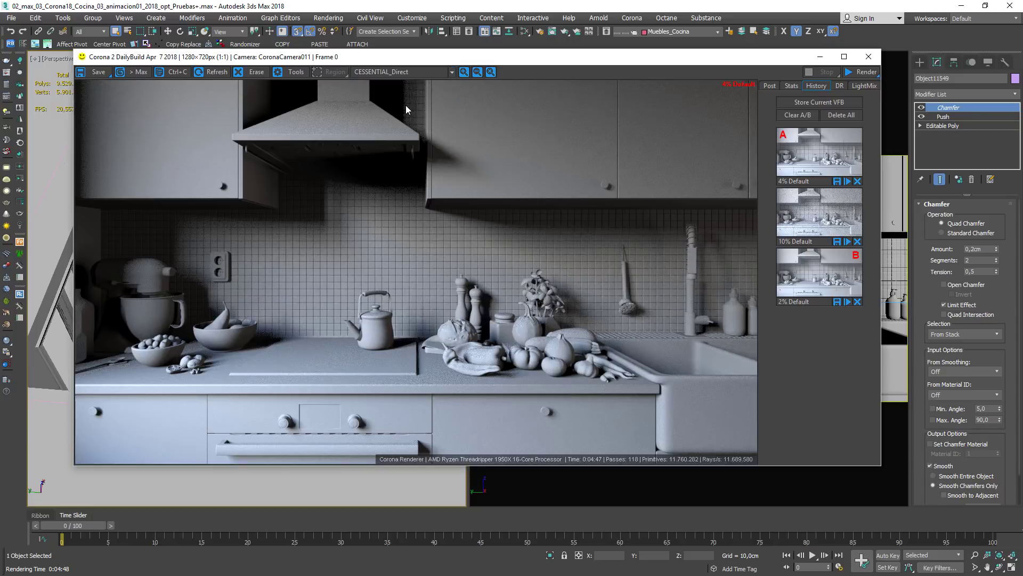
{"action": "scroll", "coordinate": [493, 353], "scroll_direction": "up", "scroll_amount": 2}
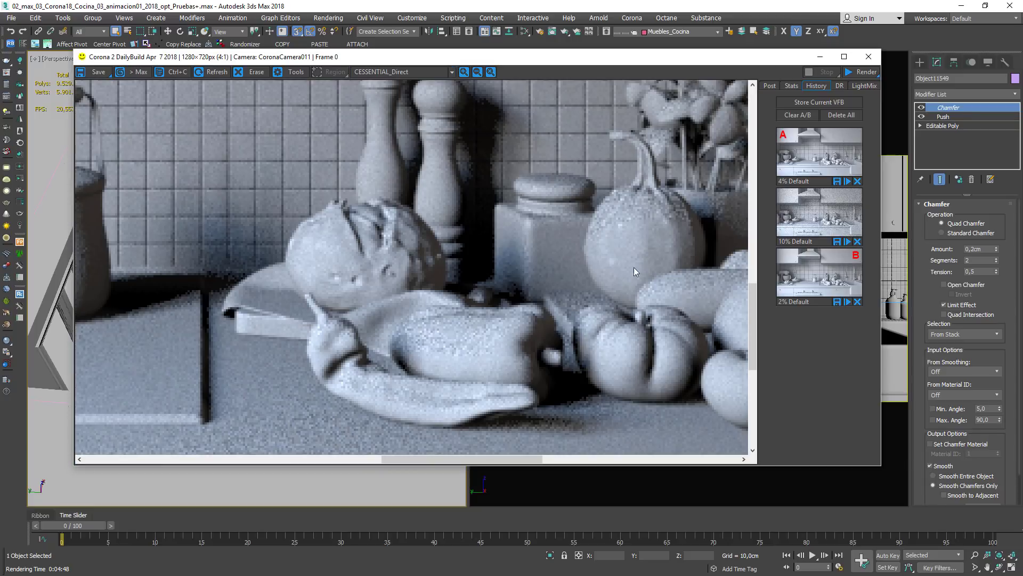
{"action": "scroll", "coordinate": [634, 268], "scroll_direction": "down", "scroll_amount": 1}
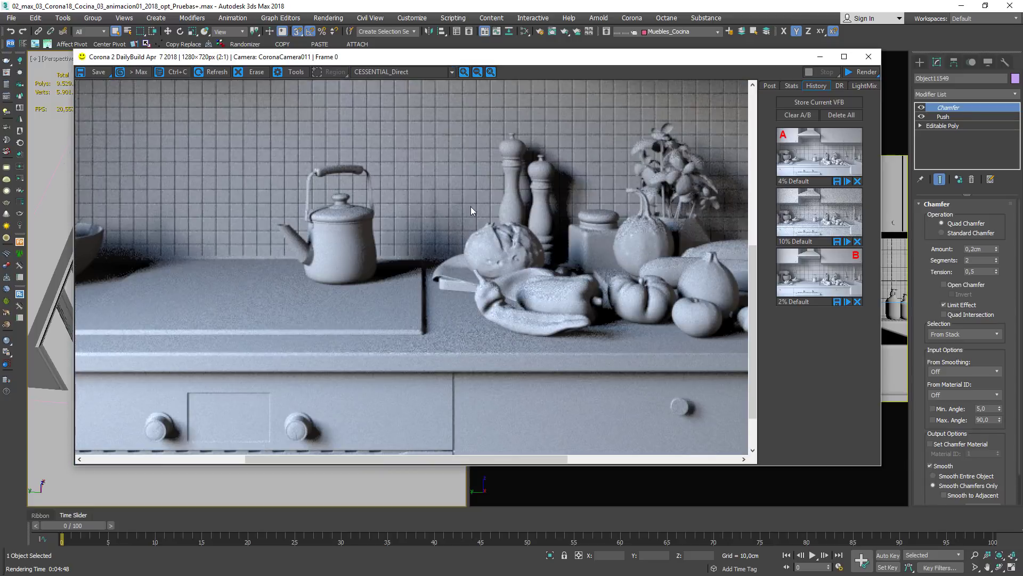
- Return to the BEAUTY element and compare the 4% render with the 2% one in the middle of the image
{"action": "left_click", "coordinate": [395, 72]}
{"action": "left_click", "coordinate": [397, 84]}
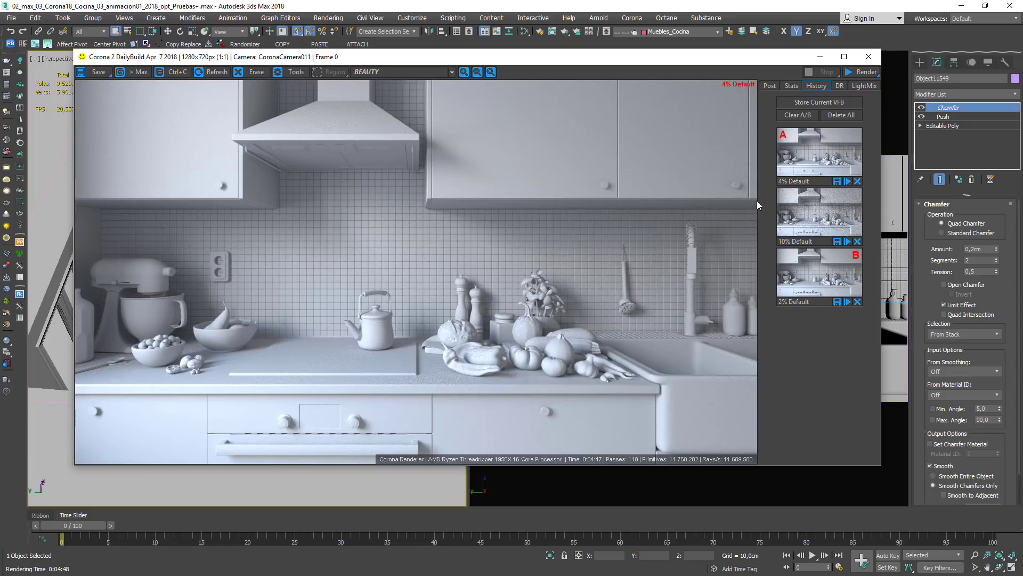
{"action": "left_click_drag", "start_coordinate": [757, 201], "coordinate": [338, 230]}
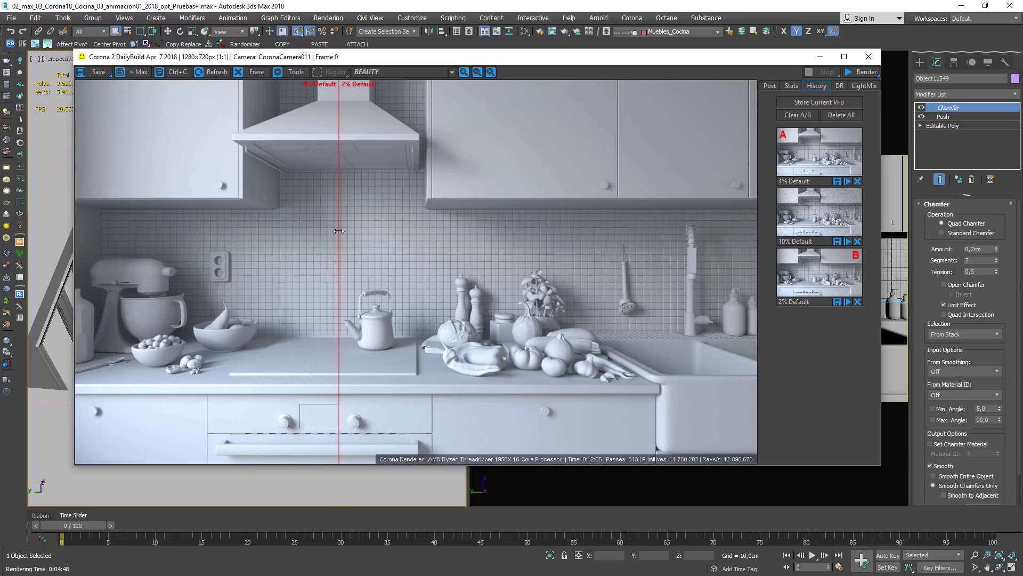
- Open the render setup and save the current render to the desktop as a Corona EXR file named prueba
{"action": "left_click", "coordinate": [49, 129]}
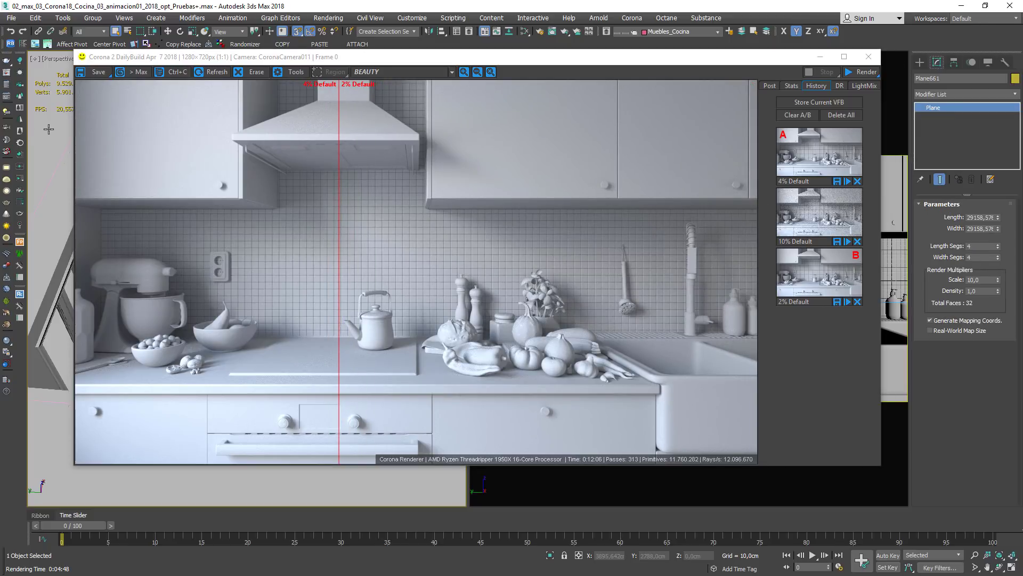
{"action": "key", "text": "F10"}
{"action": "left_click_drag", "start_coordinate": [126, 63], "coordinate": [454, 57]}
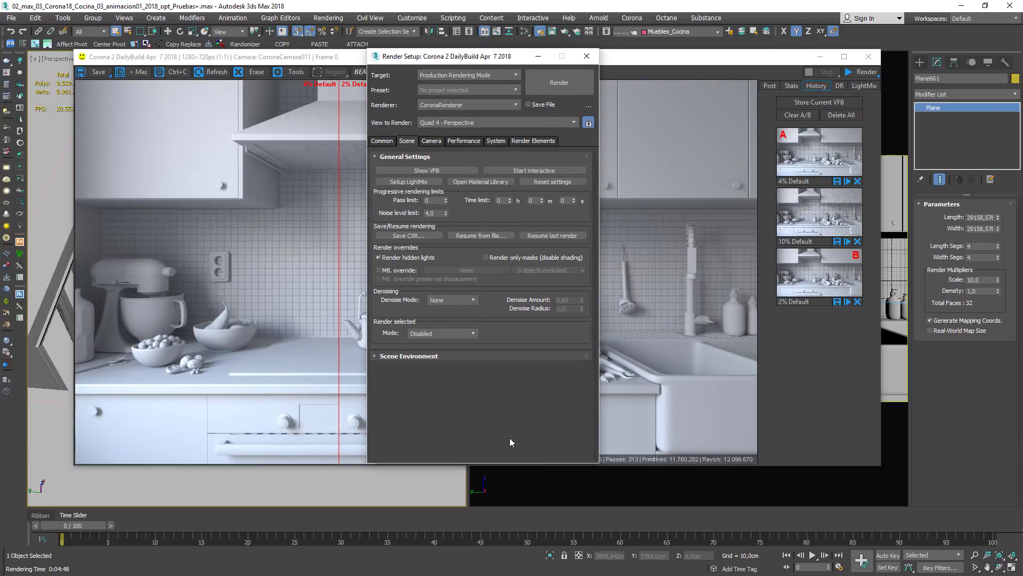
{"action": "left_click", "coordinate": [395, 236]}
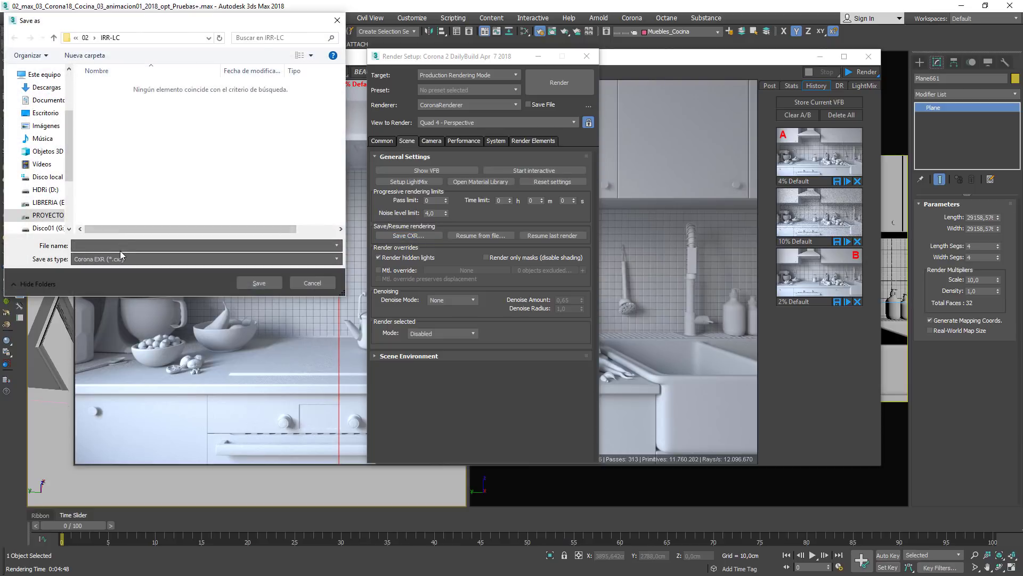
{"action": "left_click", "coordinate": [121, 247]}
{"action": "type", "text": "prueba"}
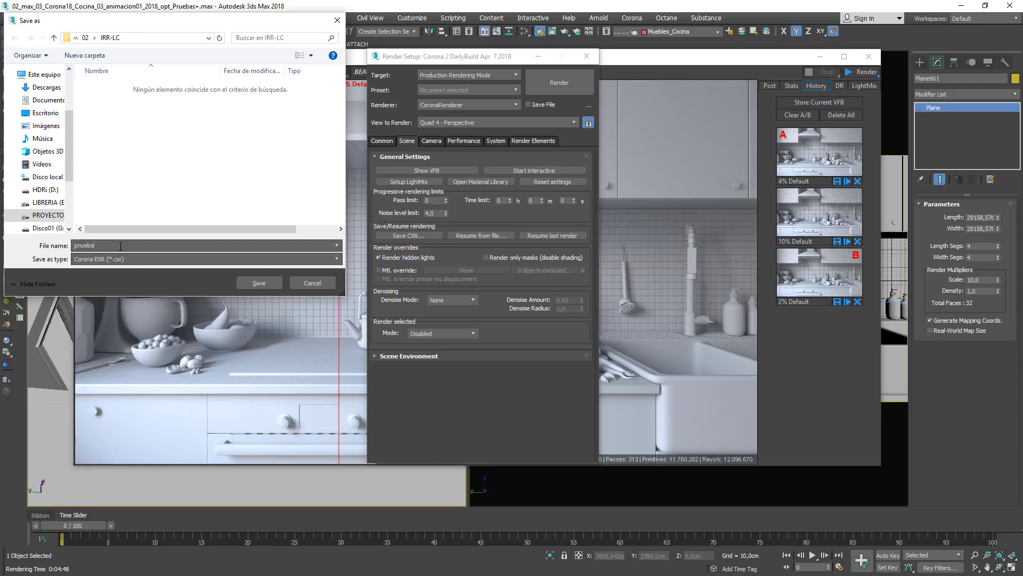
{"action": "scroll", "coordinate": [69, 140], "scroll_direction": "up", "scroll_amount": 3}
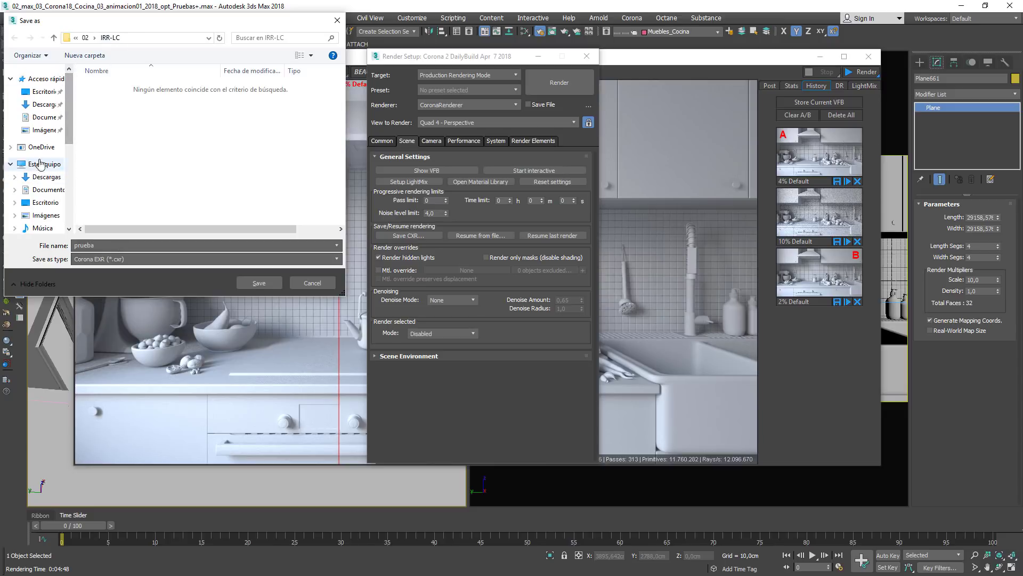
{"action": "left_click", "coordinate": [44, 91]}
{"action": "left_click", "coordinate": [258, 283]}
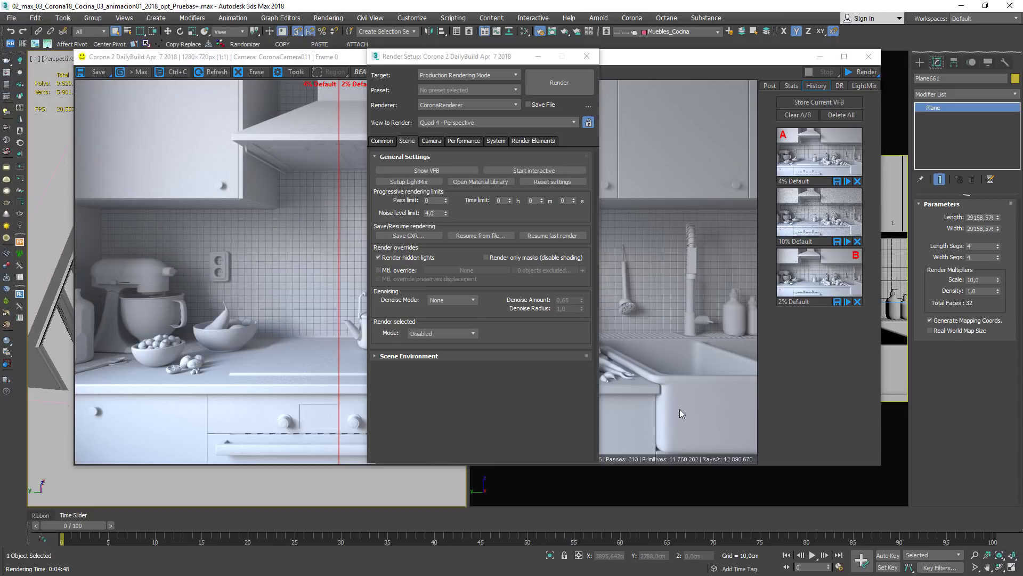
- Set the noise level limit to 1 and resume rendering from the saved prueba file
{"action": "double_click", "coordinate": [434, 213]}
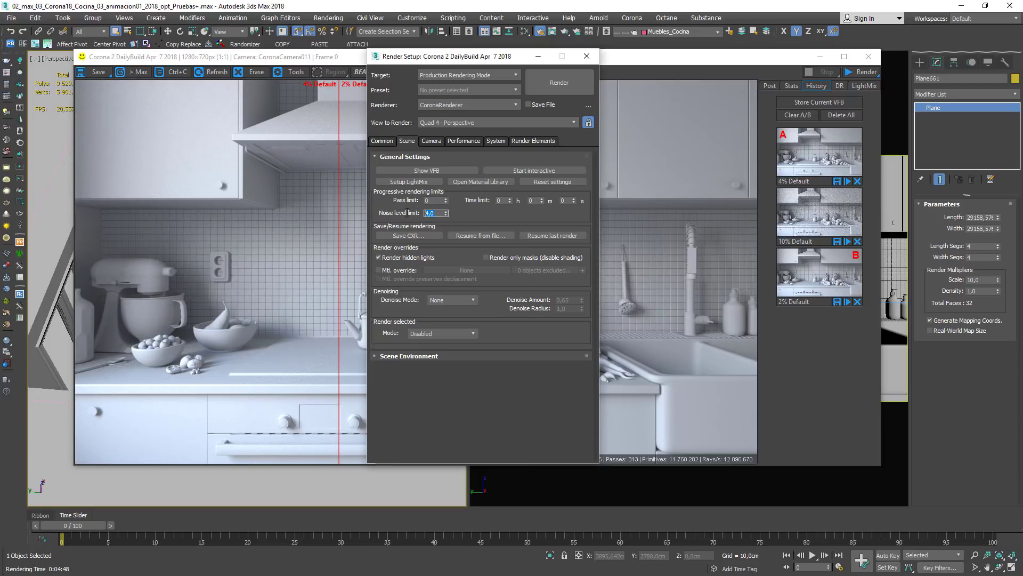
{"action": "left_click", "coordinate": [482, 235]}
{"action": "double_click", "coordinate": [126, 86]}
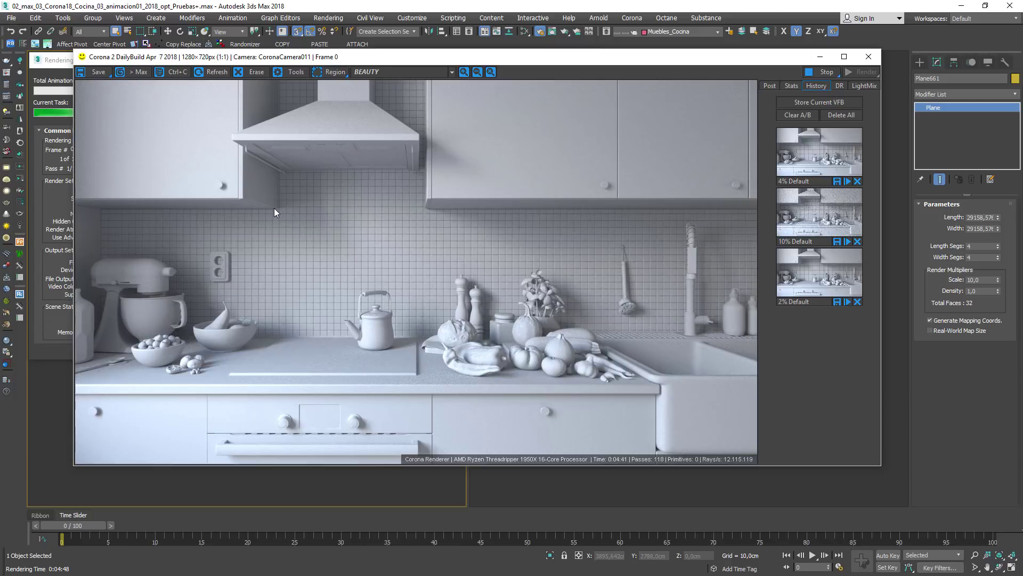
{"action": "left_click_drag", "start_coordinate": [299, 58], "coordinate": [422, 82]}
{"action": "left_click", "coordinate": [154, 65]}
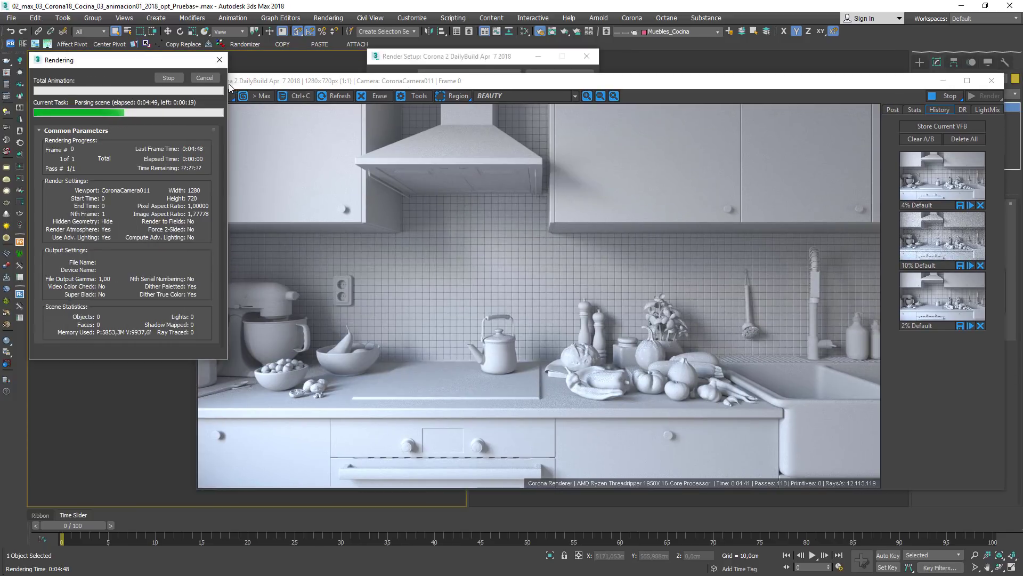
{"action": "left_click", "coordinate": [388, 65]}
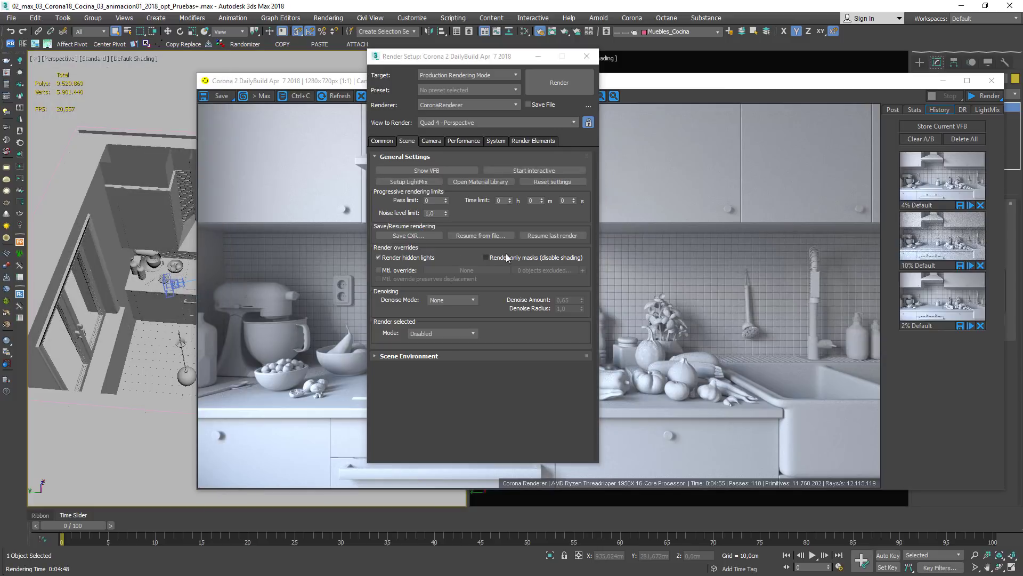
- Try the render-only-masks and material override options, then switch them back off
{"action": "left_click", "coordinate": [379, 258]}
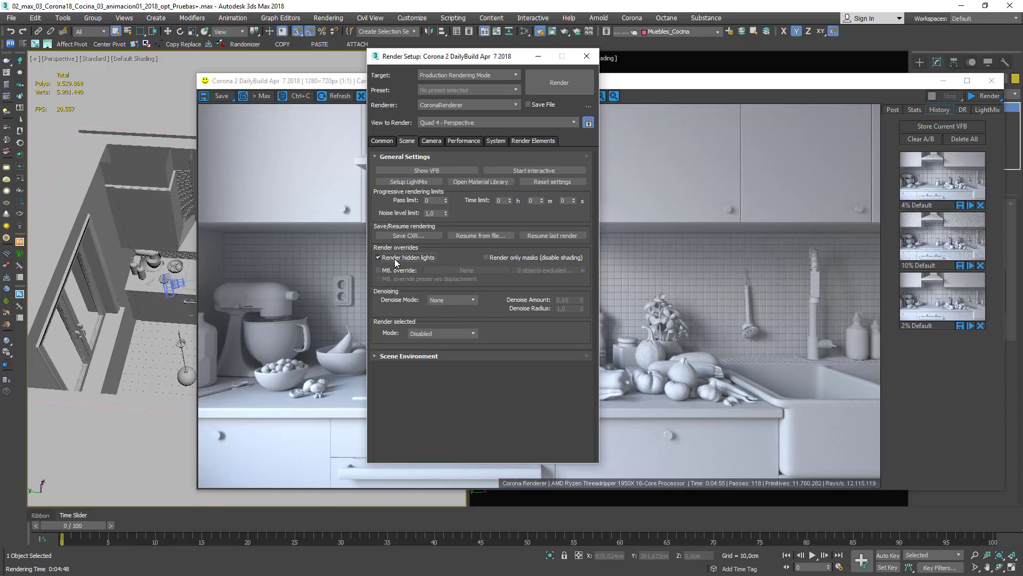
{"action": "left_click", "coordinate": [486, 258]}
{"action": "left_click", "coordinate": [486, 257]}
{"action": "left_click", "coordinate": [379, 269]}
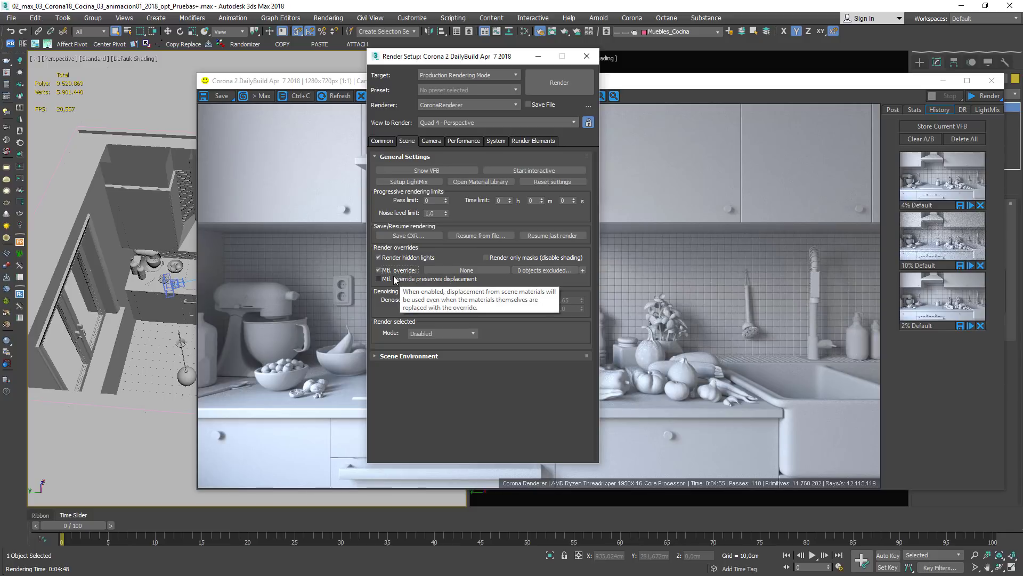
{"action": "left_click", "coordinate": [378, 271]}
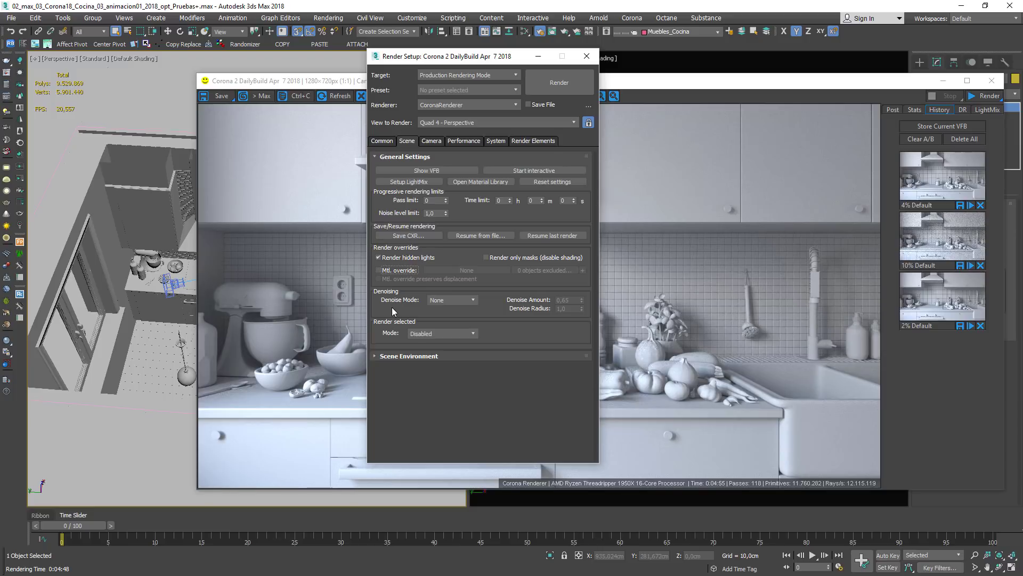
- Look through the available denoise modes and set the noise level limit to 5
{"action": "left_click", "coordinate": [446, 300]}
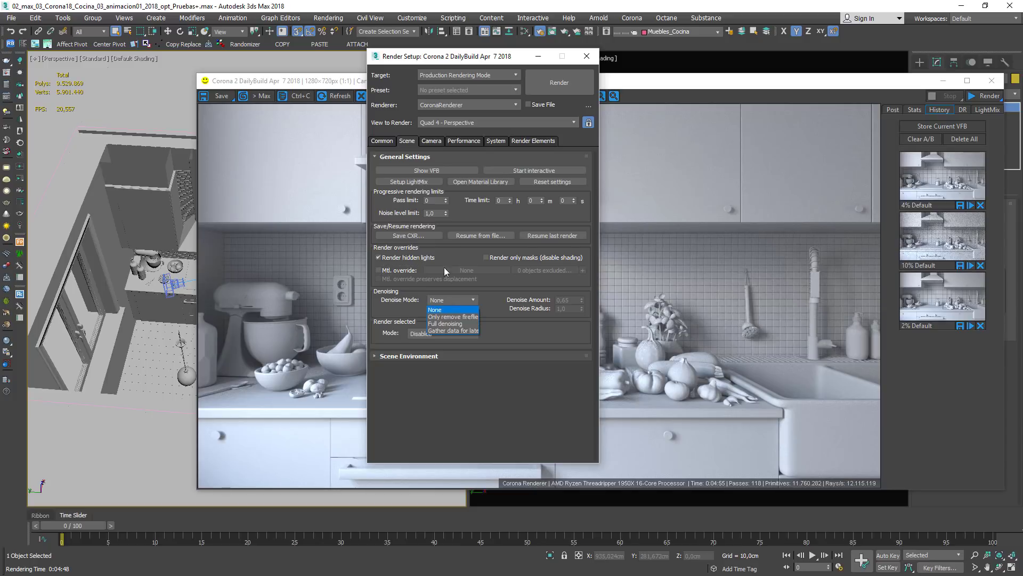
{"action": "left_click", "coordinate": [457, 220]}
{"action": "left_click_drag", "start_coordinate": [436, 213], "coordinate": [367, 214]}
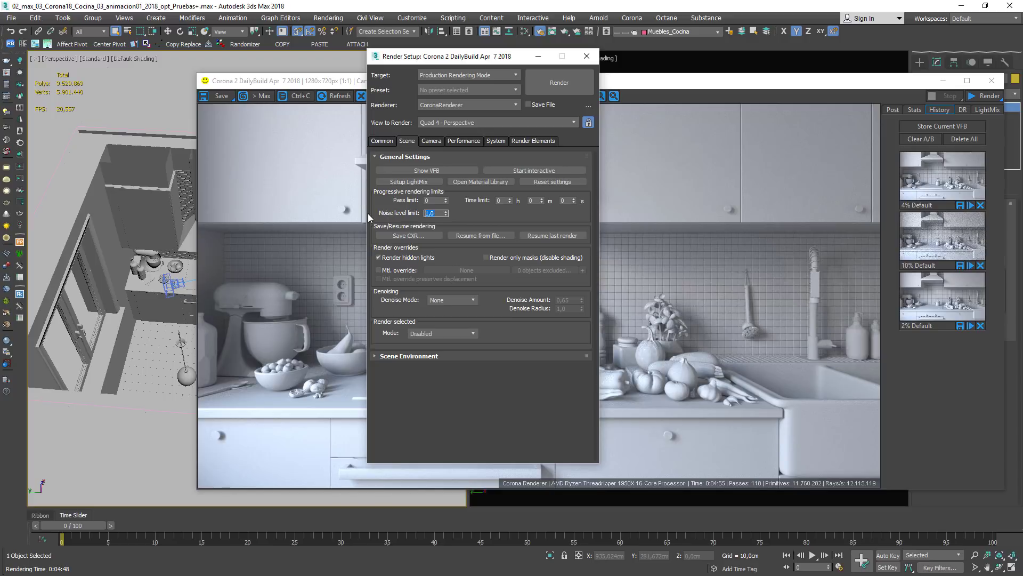
{"action": "type", "text": "4"}
{"action": "key", "text": "Return"}
{"action": "type", "text": "5"}
{"action": "key", "text": "Return"}
- Try the Full denoising and Only remove fireflies denoise modes, ending on Full denoising
{"action": "left_click", "coordinate": [448, 301]}
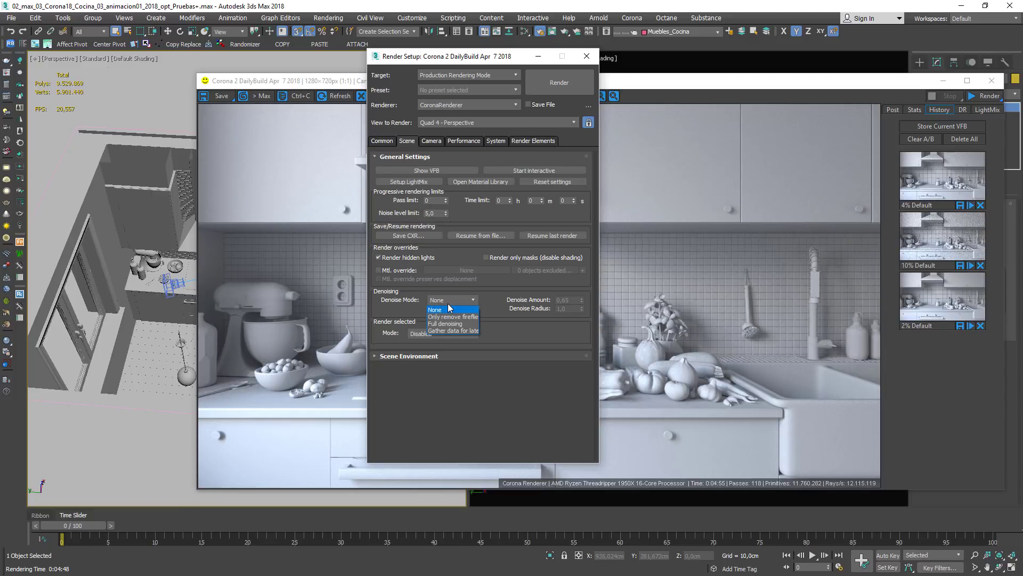
{"action": "left_click", "coordinate": [447, 324]}
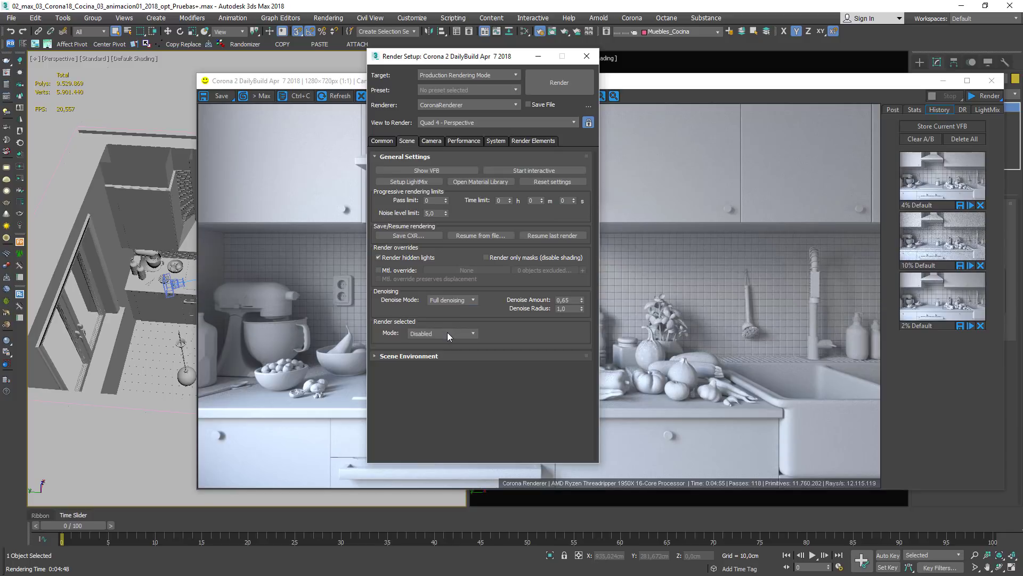
{"action": "left_click", "coordinate": [445, 301]}
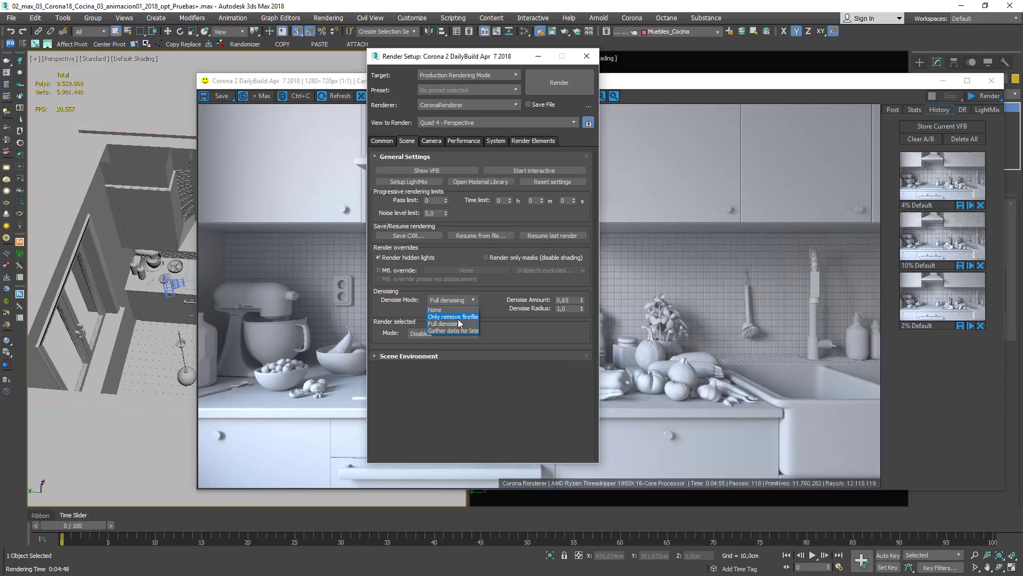
{"action": "left_click", "coordinate": [449, 317]}
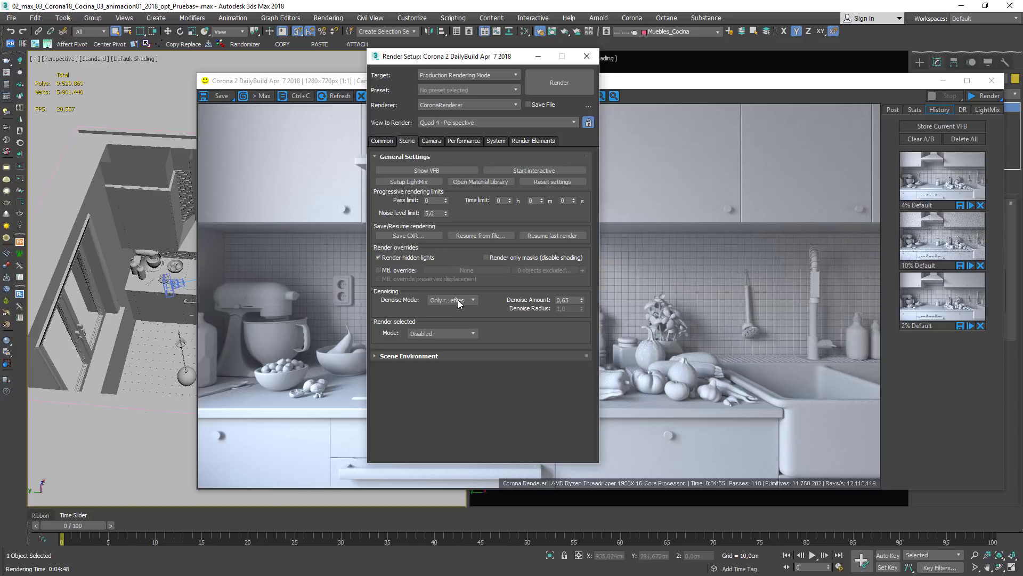
{"action": "left_click", "coordinate": [459, 300]}
{"action": "left_click", "coordinate": [464, 319]}
{"action": "left_click", "coordinate": [453, 300]}
{"action": "left_click", "coordinate": [445, 324]}
- Set the denoise amount to 0.6 and switch the denoise mode to None
{"action": "left_click", "coordinate": [542, 308]}
{"action": "left_click", "coordinate": [546, 296]}
{"action": "left_click", "coordinate": [573, 301]}
{"action": "type", "text": "0,"}
{"action": "key", "text": "Tab"}
{"action": "left_click_drag", "start_coordinate": [565, 300], "coordinate": [532, 296]}
{"action": "type", "text": "0"}
{"action": "left_click", "coordinate": [468, 300]}
{"action": "left_click", "coordinate": [455, 313]}
- Review the Render selected modes and the scene environment settings with their direct visibility, reflections and refractions overrides
{"action": "left_click", "coordinate": [425, 332]}
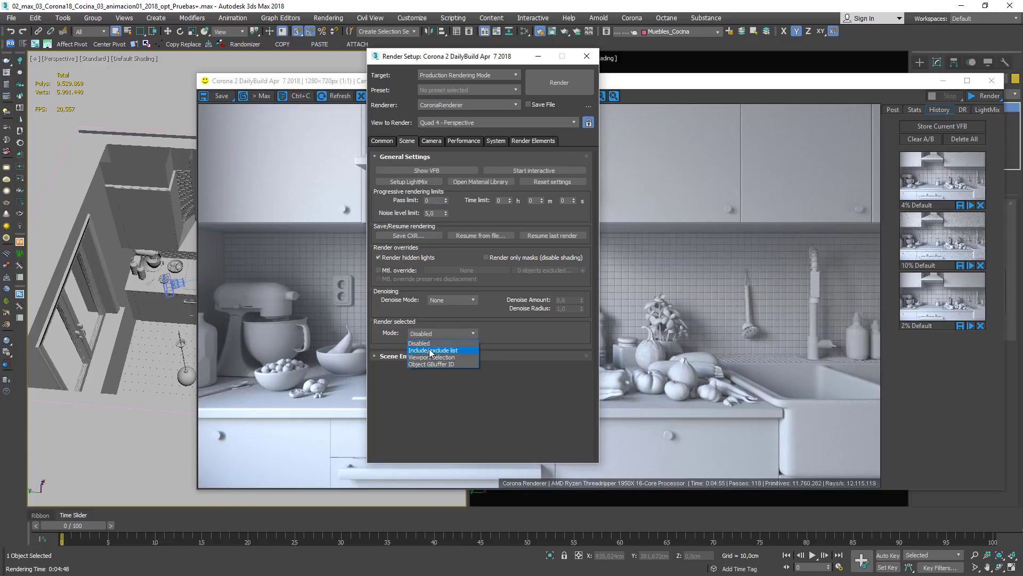
{"action": "left_click", "coordinate": [530, 328]}
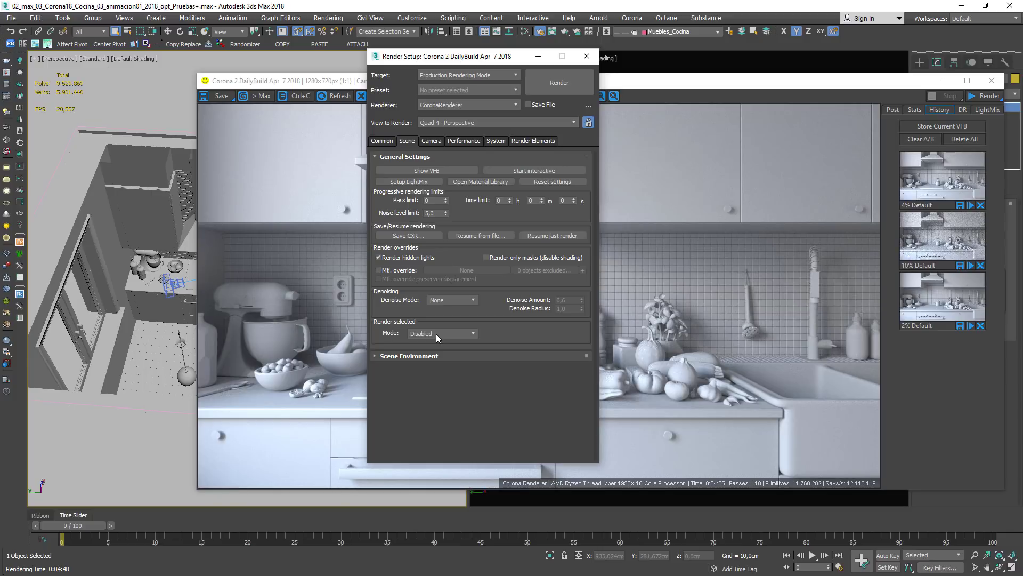
{"action": "left_click", "coordinate": [420, 356]}
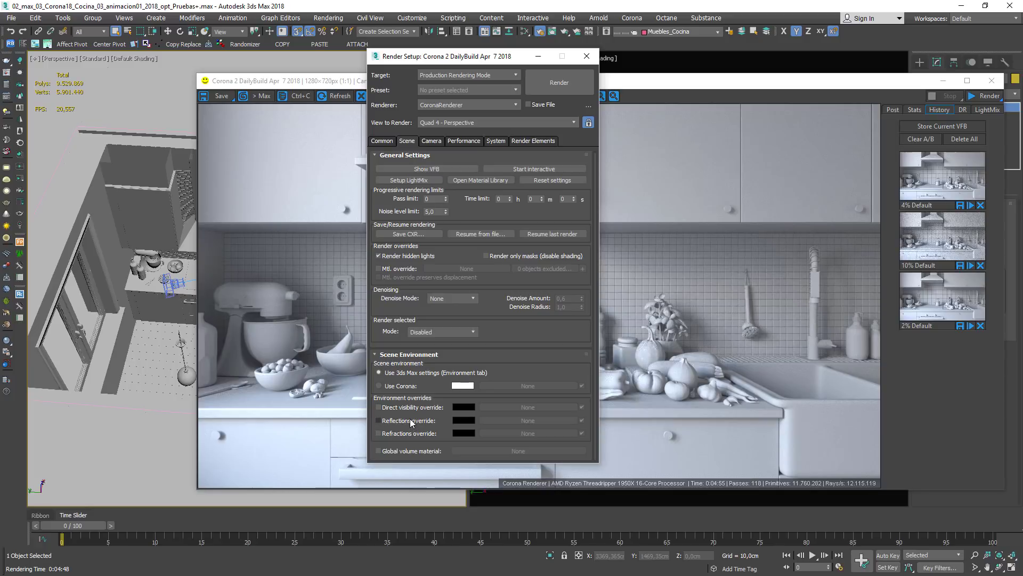
{"action": "mouse_move", "coordinate": [411, 423]}
{"action": "left_click", "coordinate": [156, 206]}
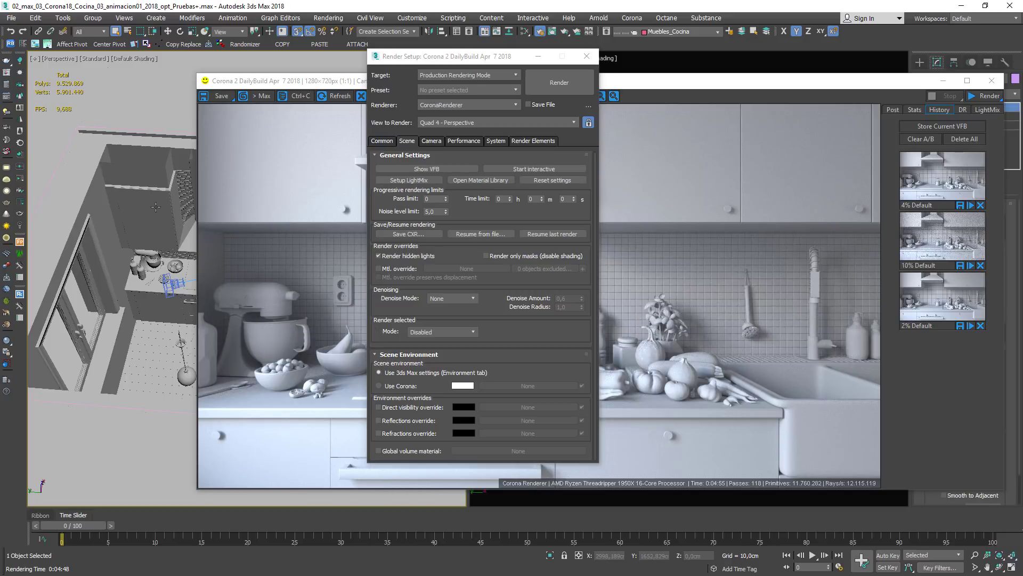
{"action": "left_click", "coordinate": [386, 355]}
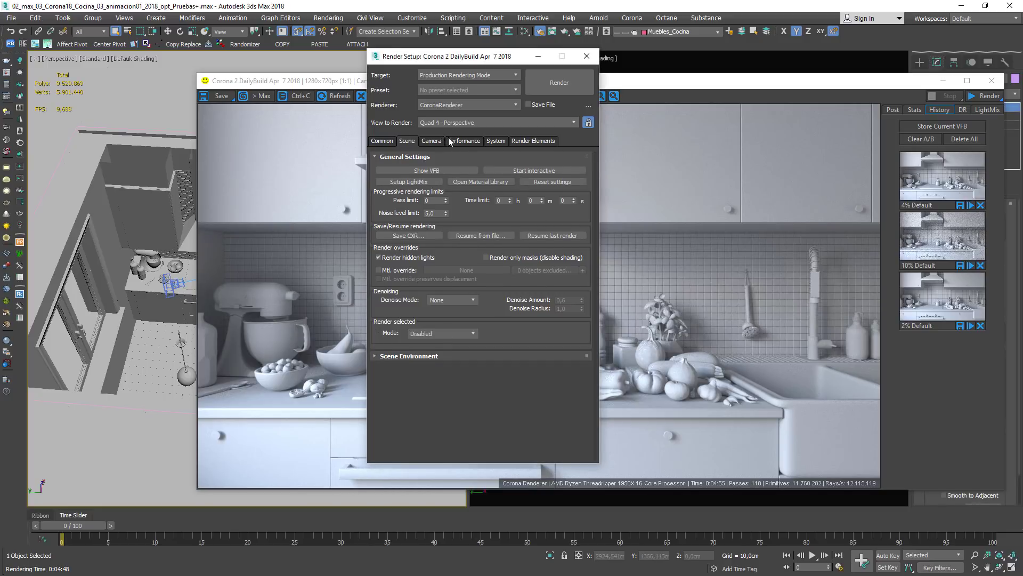
- Review the camera render settings for postprocessing, bloom and glare, depth of field and motion blur
{"action": "left_click", "coordinate": [426, 140]}
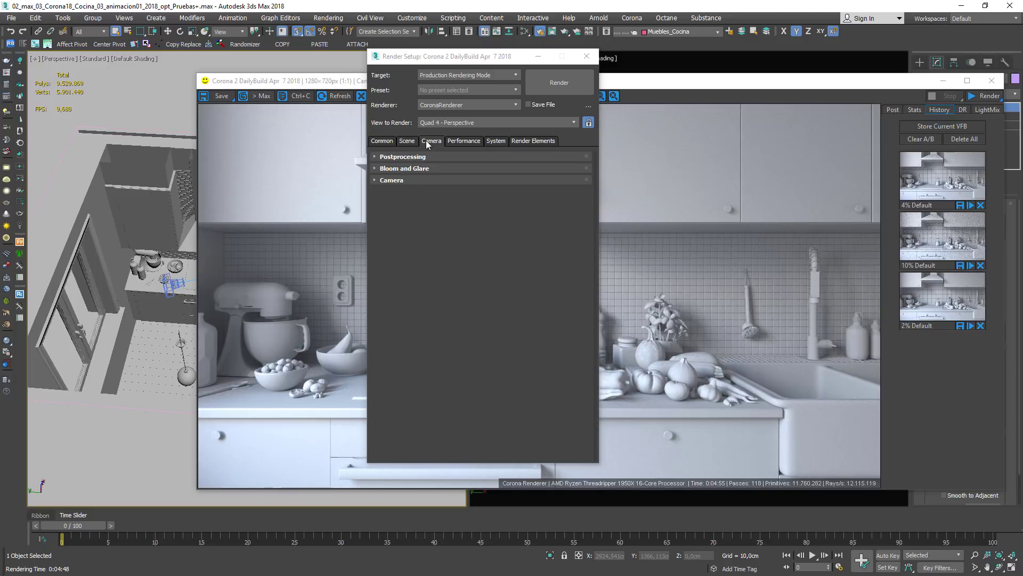
{"action": "left_click", "coordinate": [376, 157]}
{"action": "left_click", "coordinate": [375, 157]}
{"action": "left_click", "coordinate": [375, 168]}
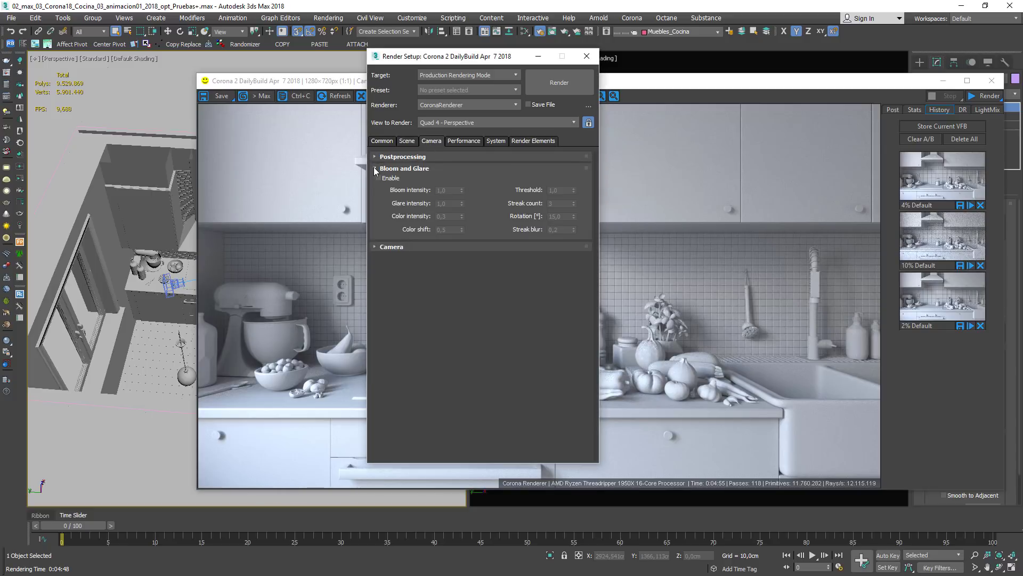
{"action": "left_click", "coordinate": [376, 169]}
{"action": "left_click", "coordinate": [377, 180]}
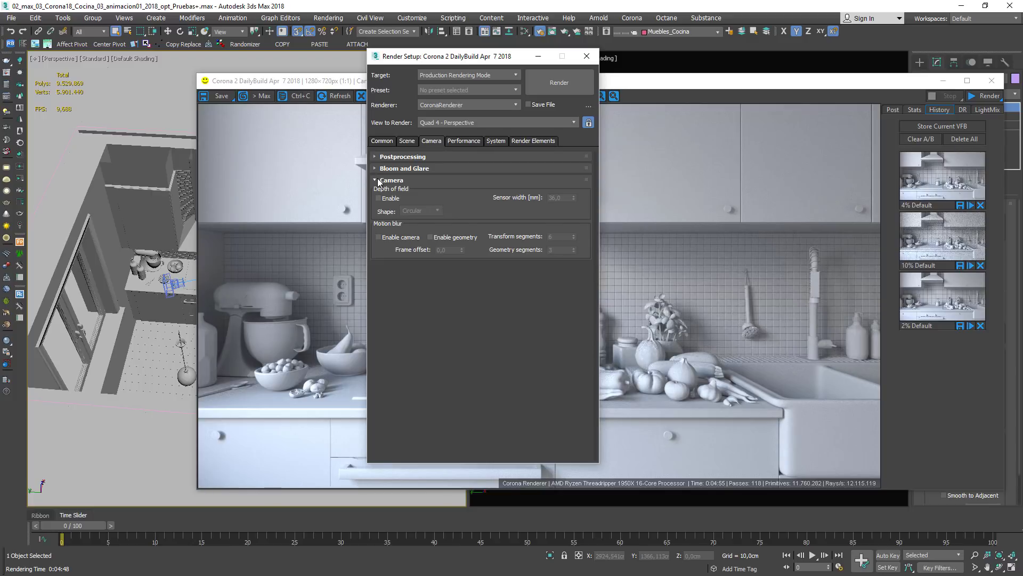
{"action": "left_click", "coordinate": [378, 181]}
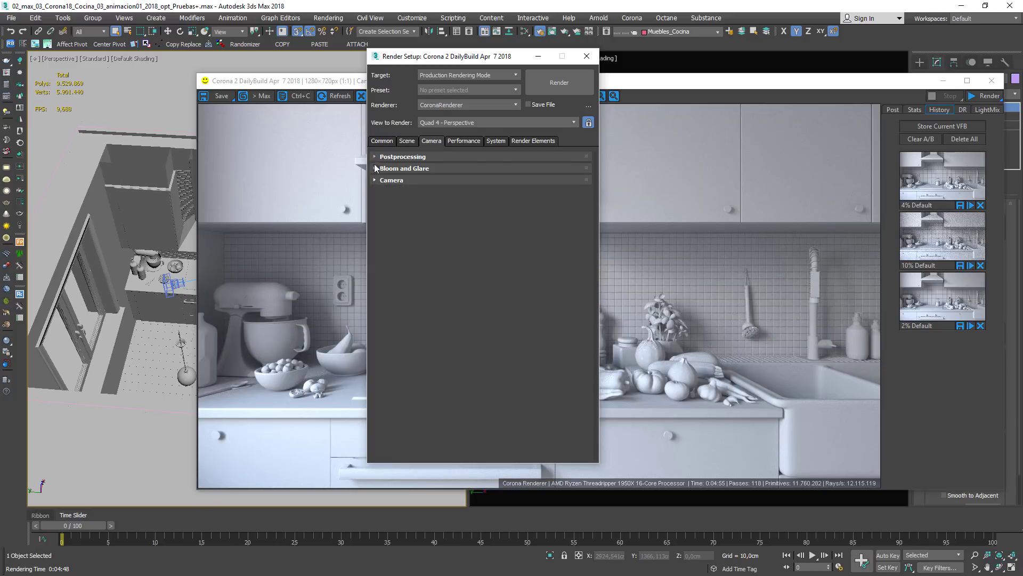
- Review the camera's depth of field and motion blur settings, and the secondary global illumination solver options in the performance settings
{"action": "left_click", "coordinate": [376, 180]}
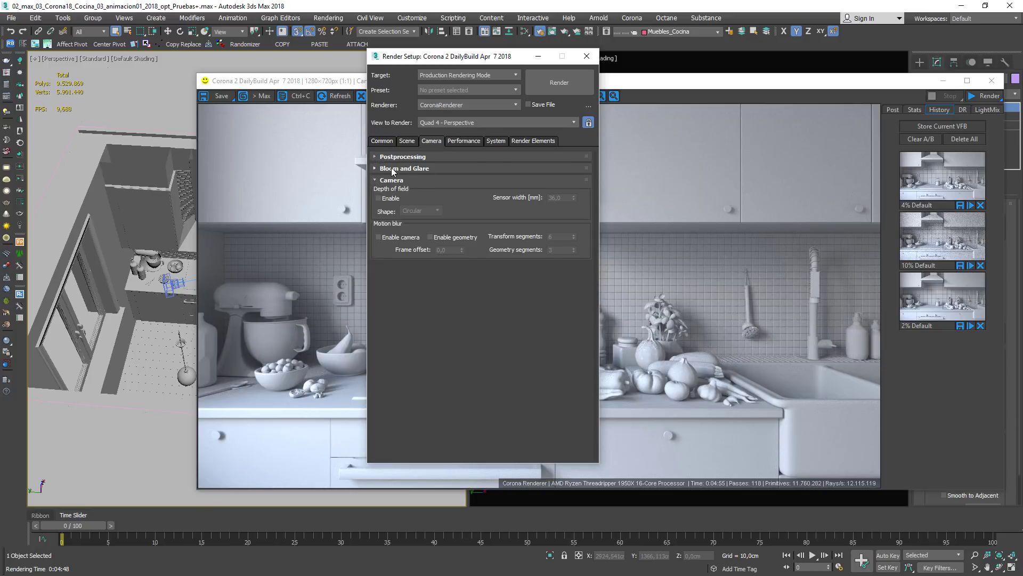
{"action": "left_click", "coordinate": [376, 180]}
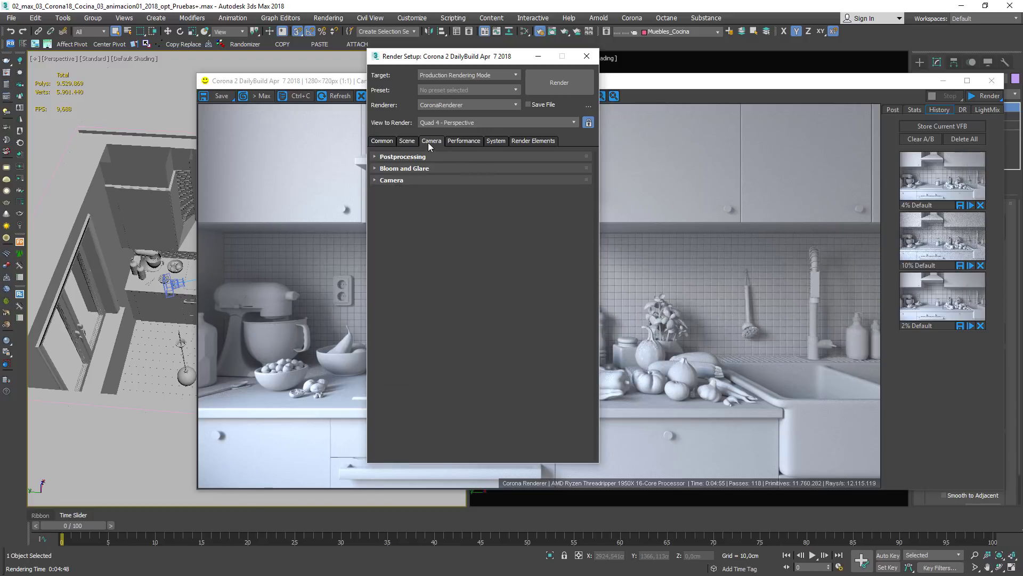
{"action": "left_click", "coordinate": [463, 141]}
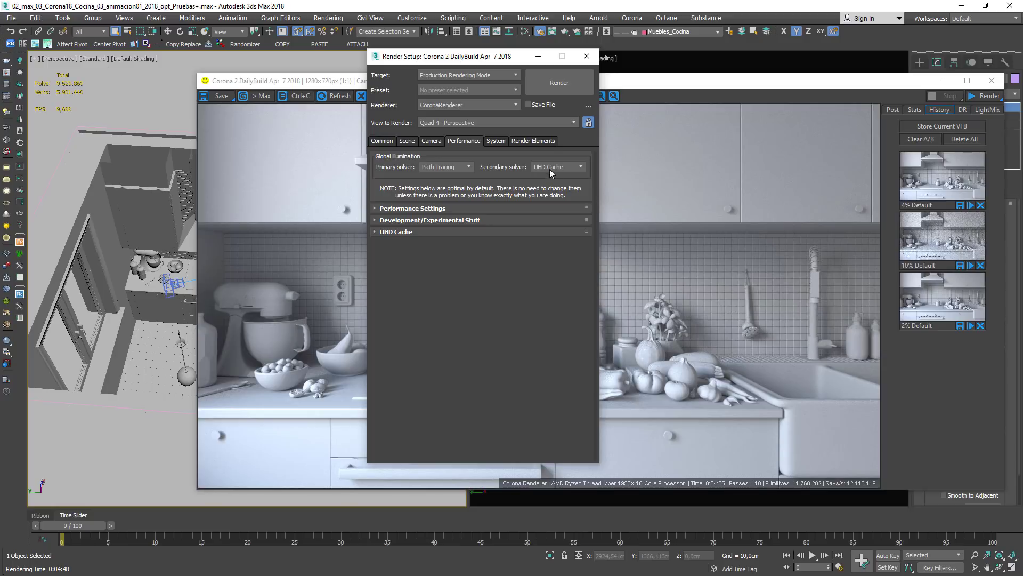
{"action": "mouse_move", "coordinate": [549, 166]}
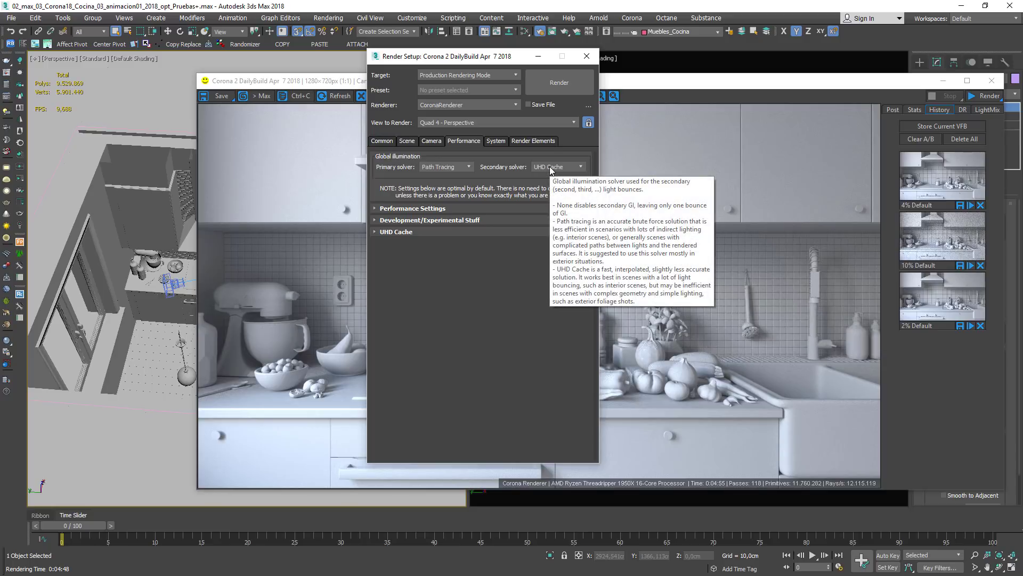
{"action": "left_click", "coordinate": [549, 166]}
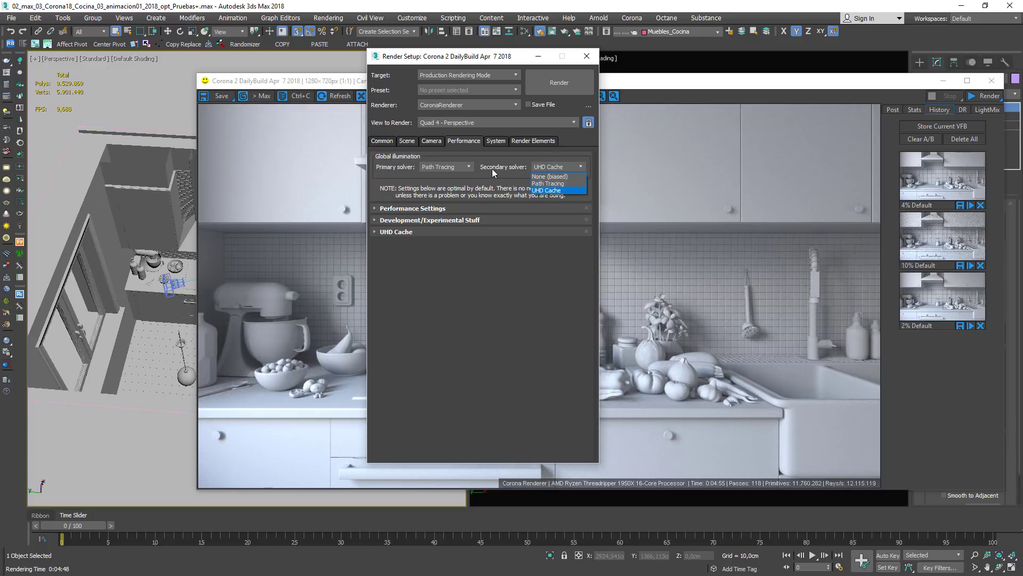
{"action": "left_click", "coordinate": [541, 164]}
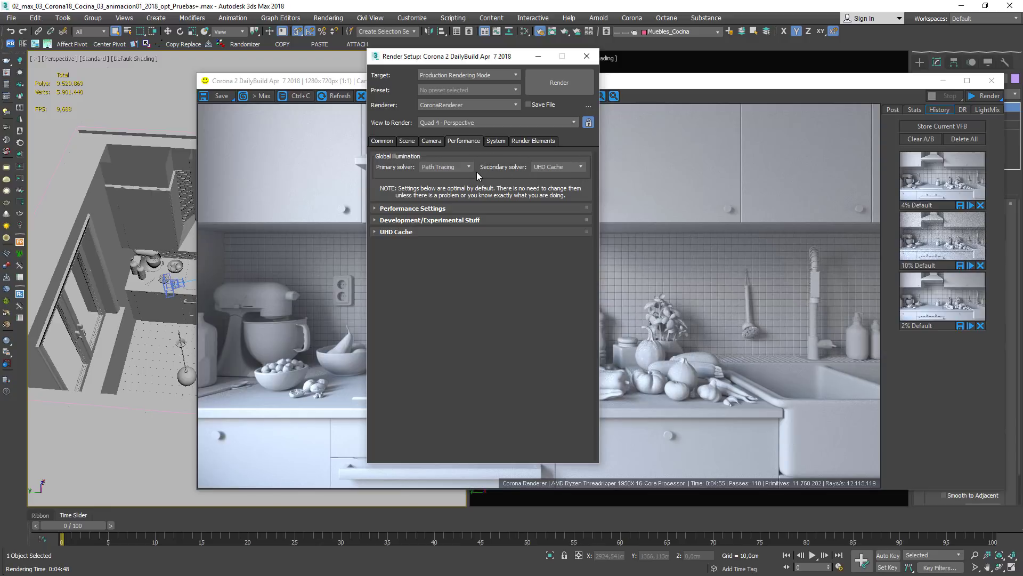
- Try Path Tracing as the secondary global illumination solver, ending on UHD Cache
{"action": "left_click", "coordinate": [544, 167]}
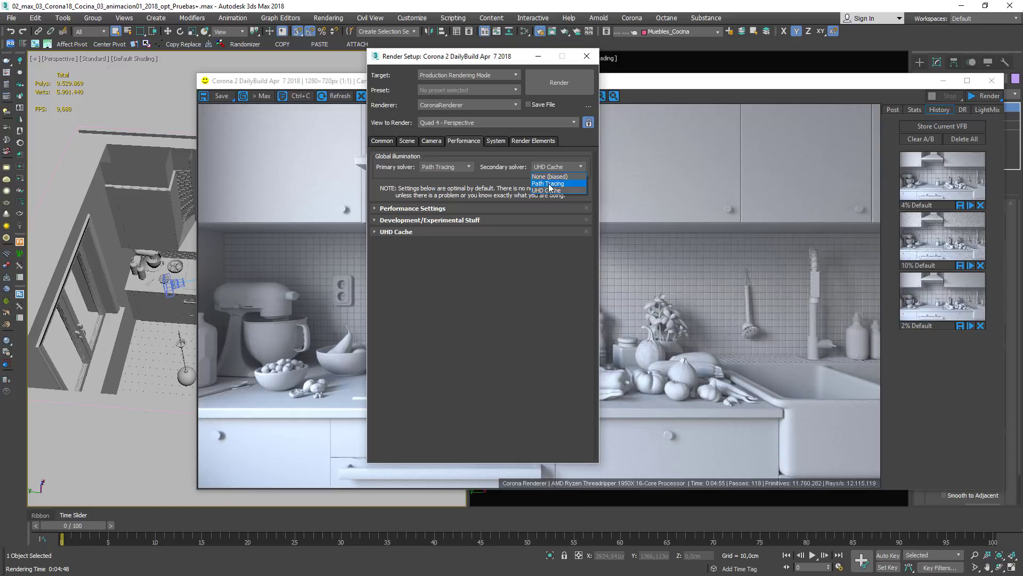
{"action": "left_click", "coordinate": [548, 183]}
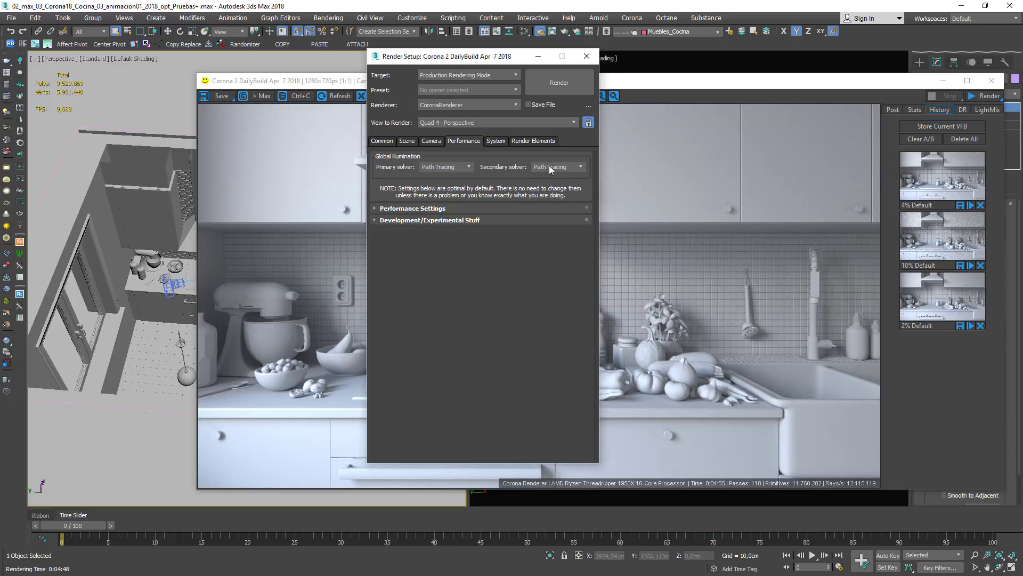
{"action": "left_click", "coordinate": [549, 168]}
{"action": "left_click", "coordinate": [557, 189]}
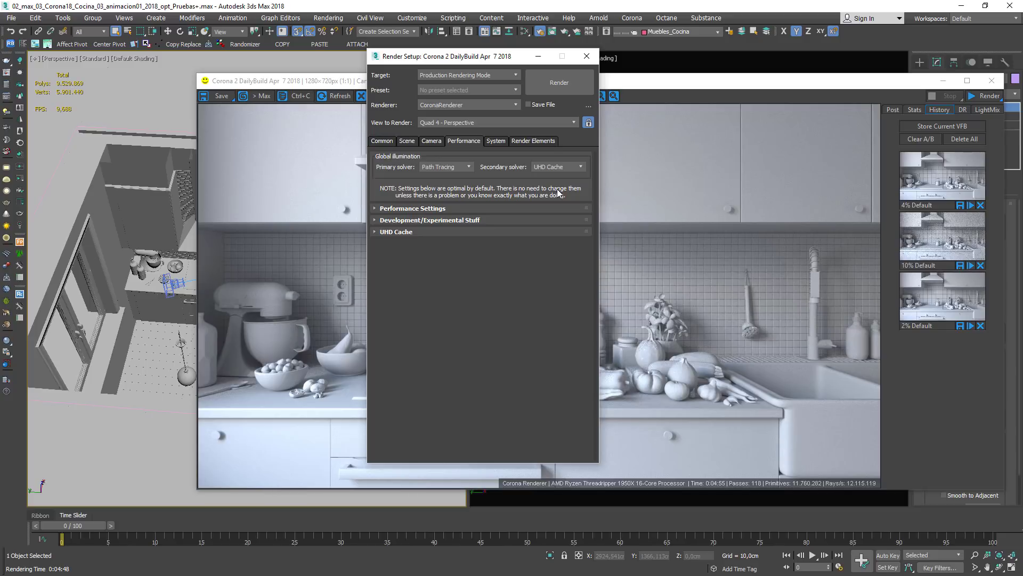
{"action": "left_click", "coordinate": [549, 167]}
{"action": "left_click", "coordinate": [549, 188]}
{"action": "left_click", "coordinate": [567, 166]}
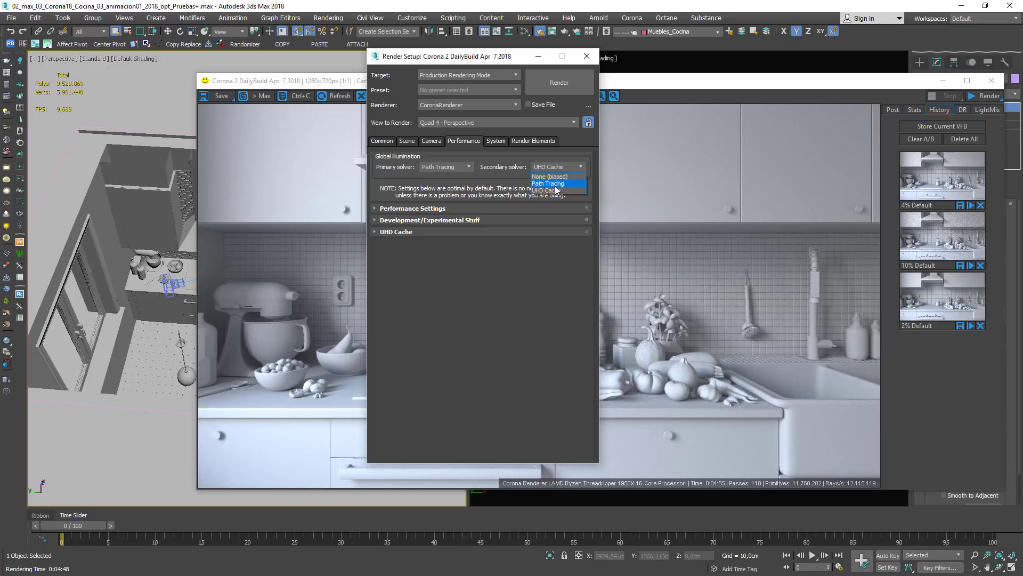
{"action": "left_click", "coordinate": [555, 185]}
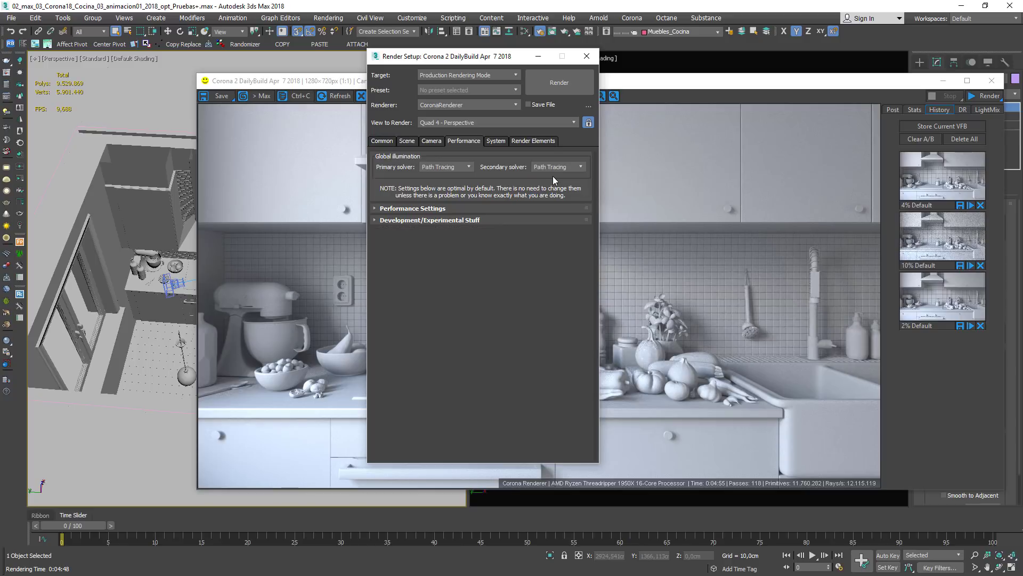
{"action": "left_click", "coordinate": [552, 166]}
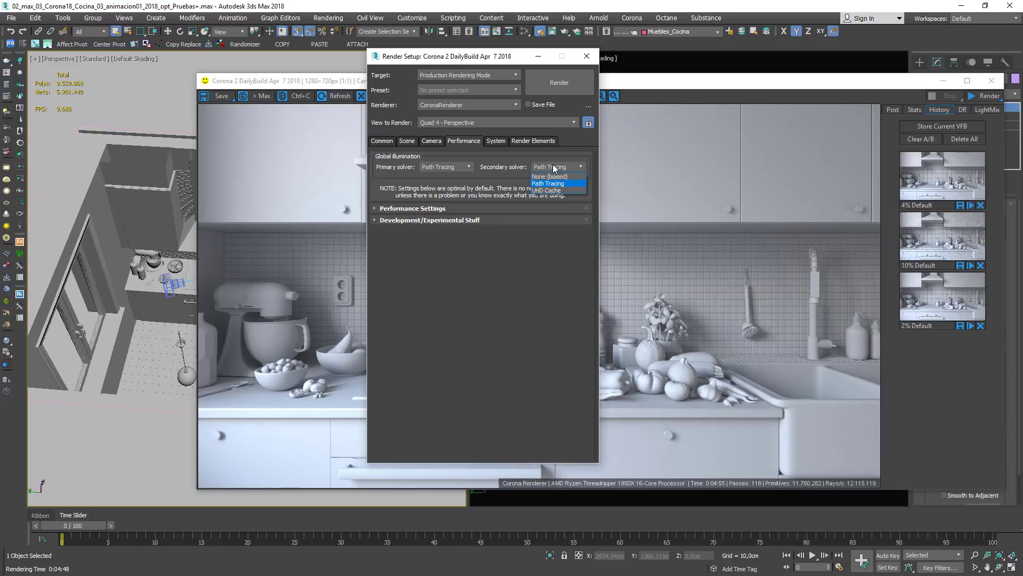
{"action": "left_click", "coordinate": [545, 189]}
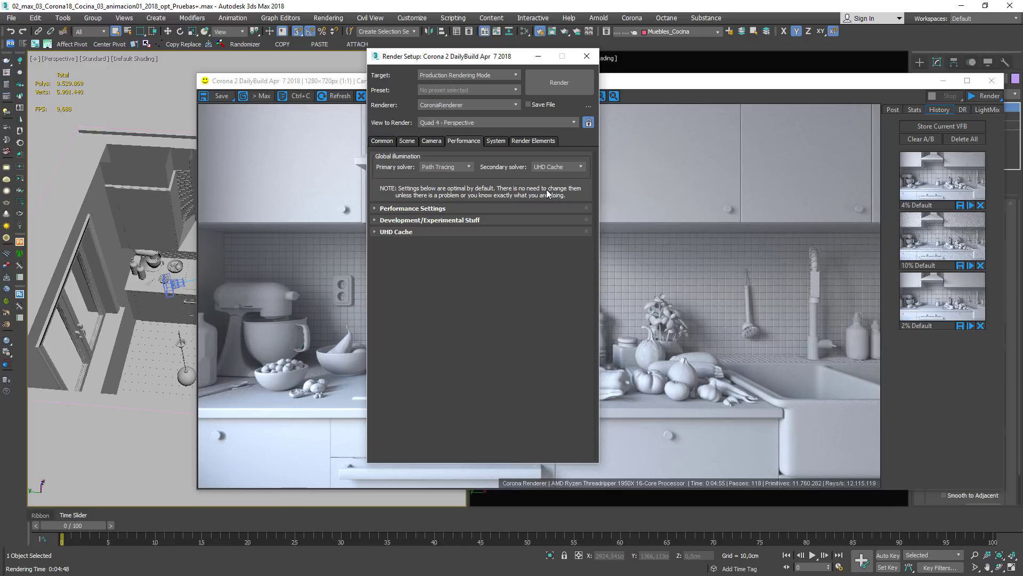
{"action": "left_click", "coordinate": [559, 162]}
{"action": "left_click", "coordinate": [560, 163]}
{"action": "left_click", "coordinate": [552, 164]}
{"action": "left_click", "coordinate": [553, 190]}
- Expand the Performance Settings and try GI vs. AA balance values of 4 and 48, ending on 16
{"action": "left_click", "coordinate": [392, 208]}
{"action": "mouse_move", "coordinate": [421, 275]}
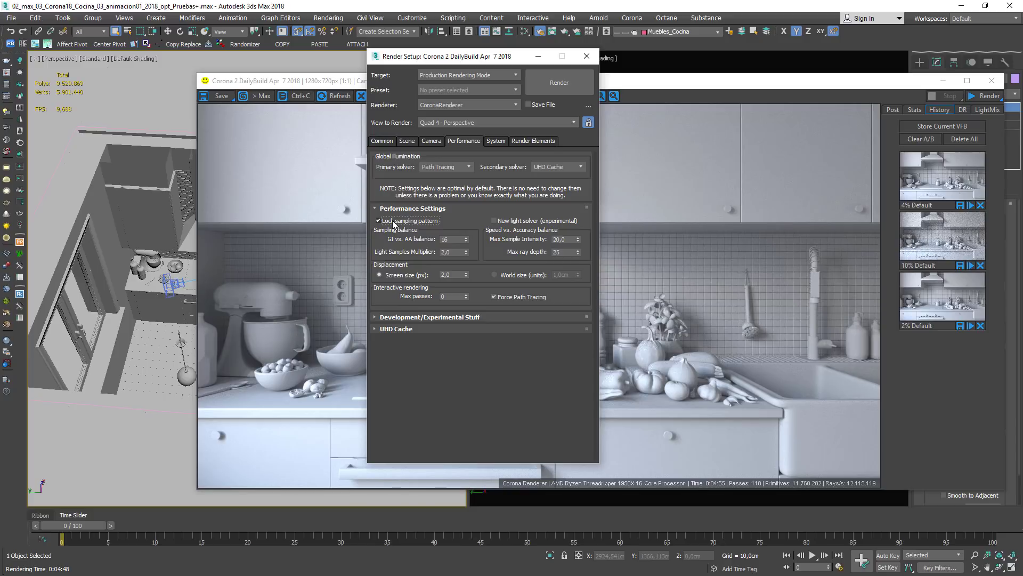
{"action": "key", "text": "Tab"}
{"action": "type", "text": "4"}
{"action": "type", "text": "4"}
{"action": "key", "text": "Return"}
{"action": "type", "text": "48"}
{"action": "type", "text": "16"}
- Display the CESSENTIAL_Direct render element in the frame buffer and examine the direct-light noise on the vegetables up close
{"action": "left_click", "coordinate": [444, 252]}
{"action": "left_click", "coordinate": [626, 399]}
{"action": "scroll", "coordinate": [608, 372], "scroll_direction": "up", "scroll_amount": 2}
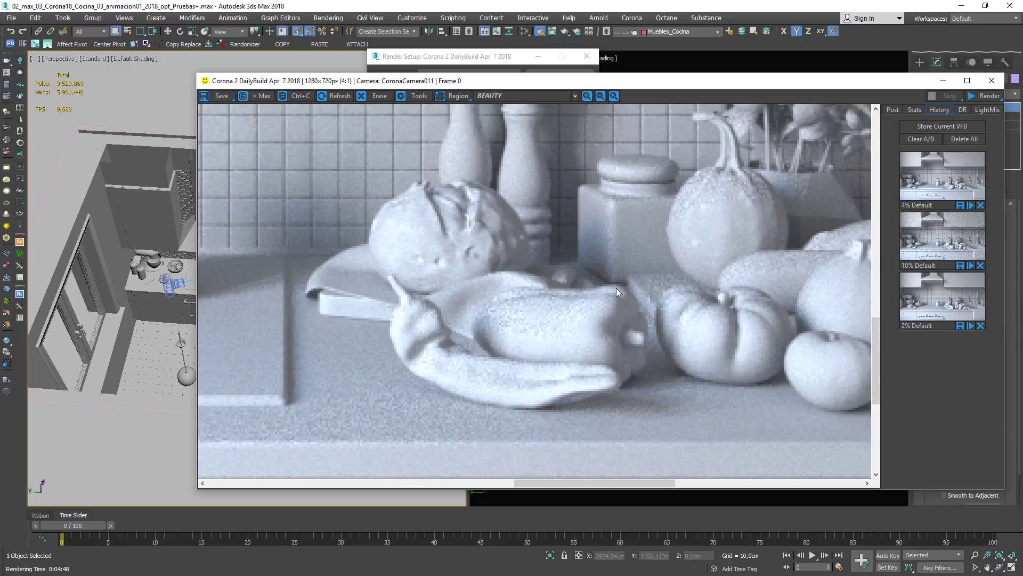
{"action": "left_click", "coordinate": [508, 96]}
{"action": "left_click", "coordinate": [515, 127]}
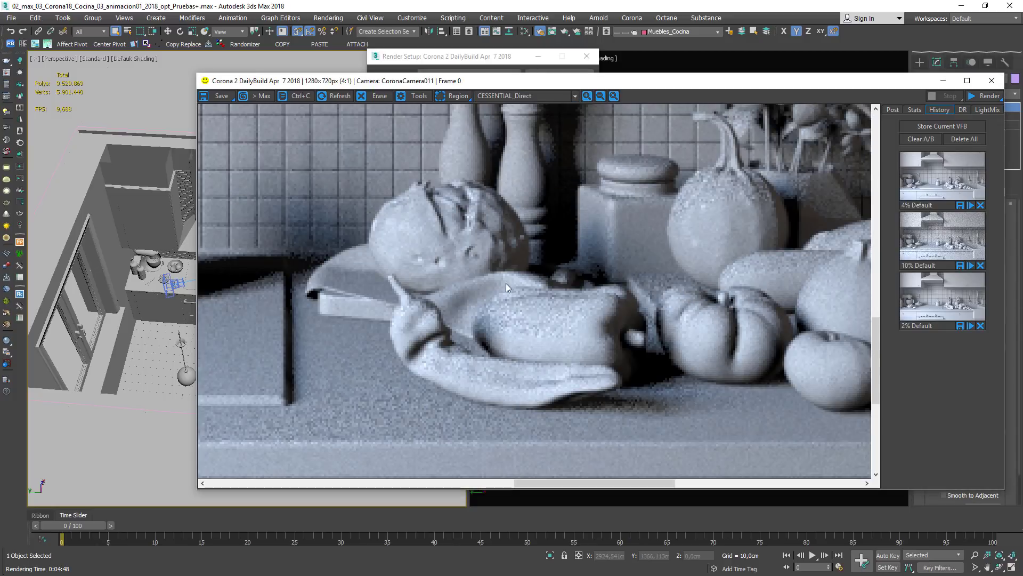
{"action": "left_click_drag", "start_coordinate": [567, 338], "coordinate": [461, 328]}
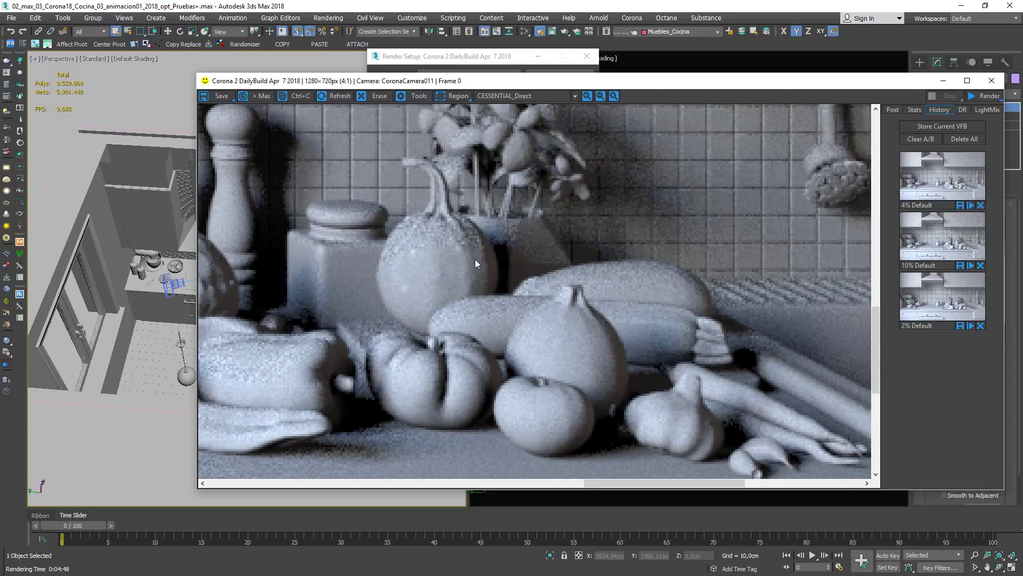
{"action": "scroll", "coordinate": [474, 264], "scroll_direction": "down", "scroll_amount": 1}
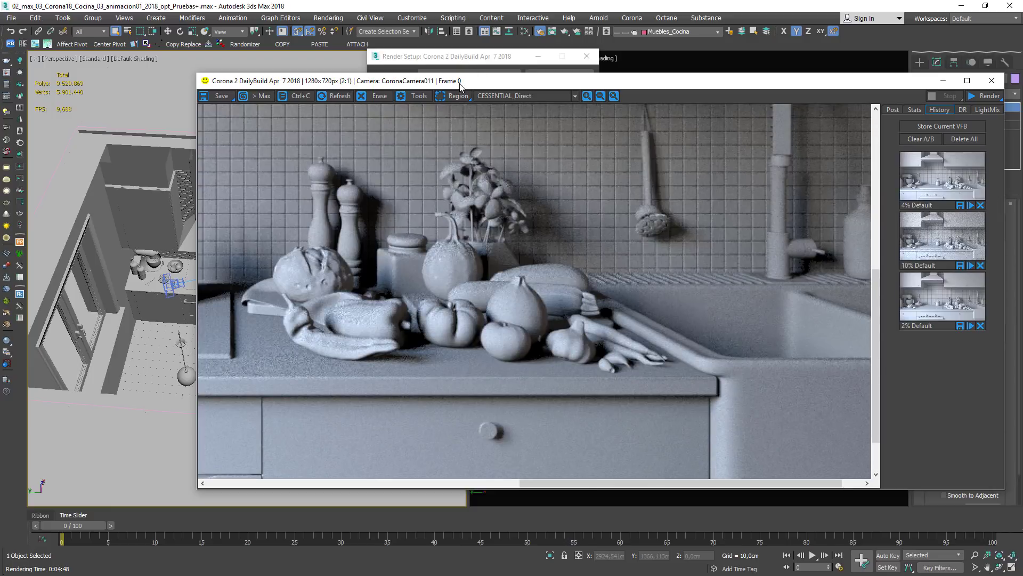
- Examine the Light Samples Multiplier setting alongside the noise in the CESSENTIAL_Direct pass
{"action": "left_click", "coordinate": [476, 59]}
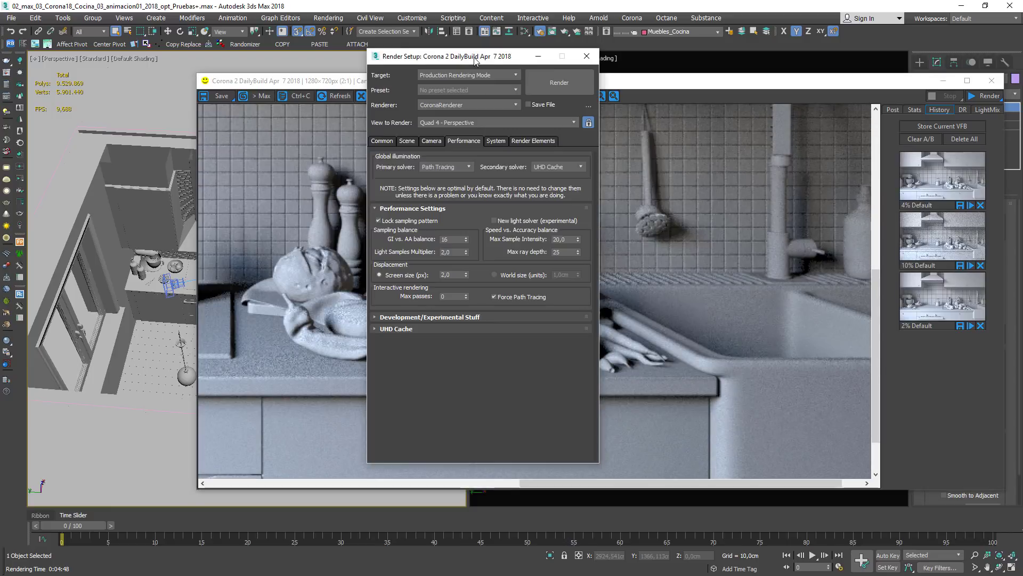
{"action": "left_click", "coordinate": [453, 252]}
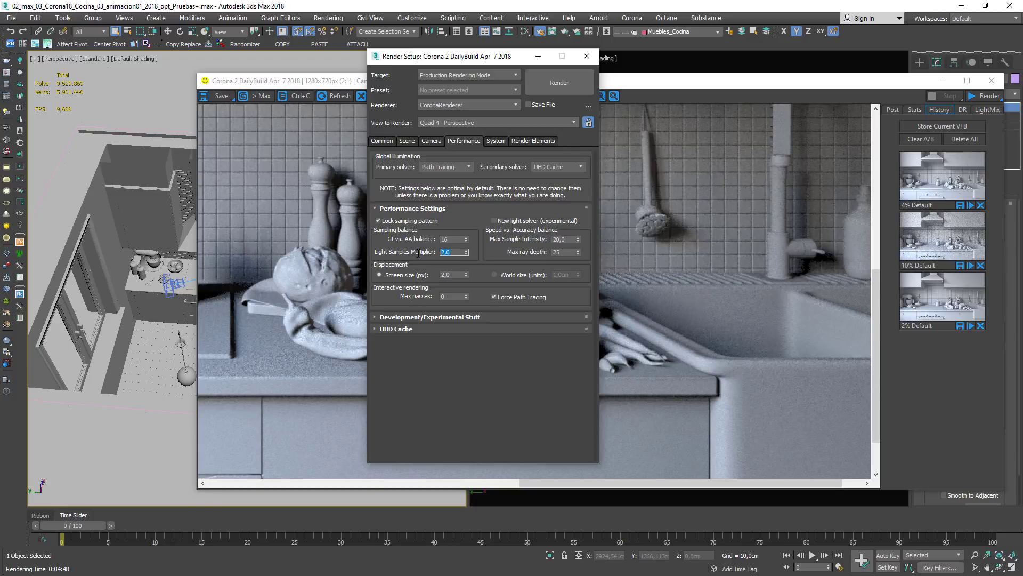
{"action": "left_click", "coordinate": [303, 312]}
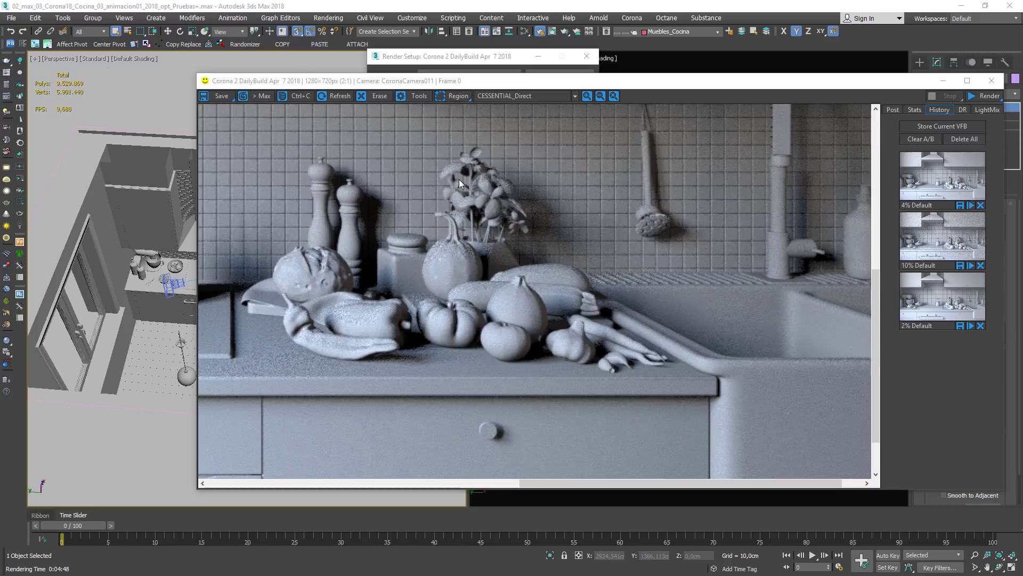
{"action": "left_click", "coordinate": [464, 56]}
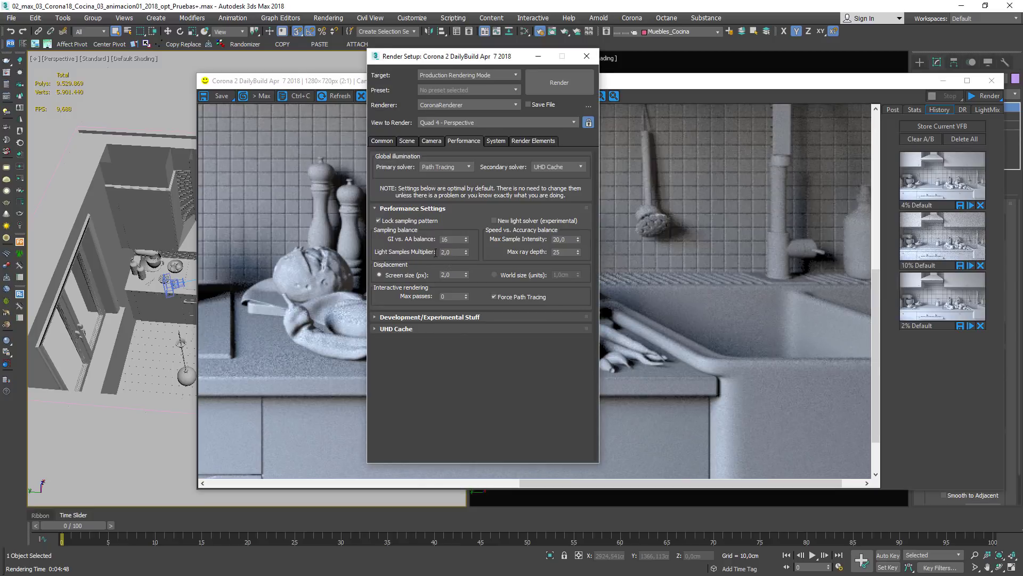
{"action": "left_click", "coordinate": [436, 252]}
{"action": "left_click", "coordinate": [633, 112]}
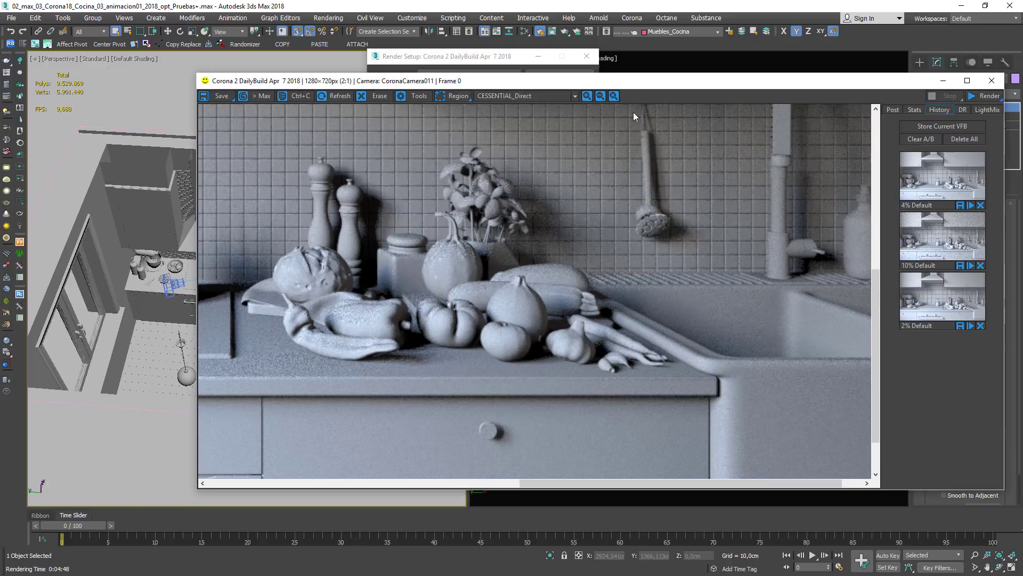
{"action": "left_click", "coordinate": [535, 96]}
{"action": "left_click", "coordinate": [516, 125]}
{"action": "scroll", "coordinate": [448, 240], "scroll_direction": "up", "scroll_amount": 1}
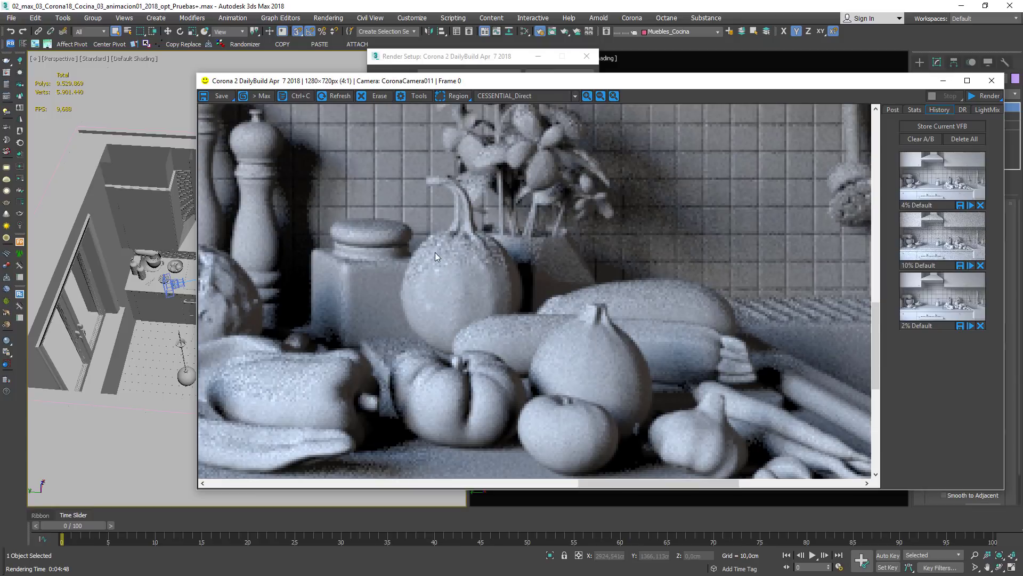
{"action": "left_click", "coordinate": [532, 64]}
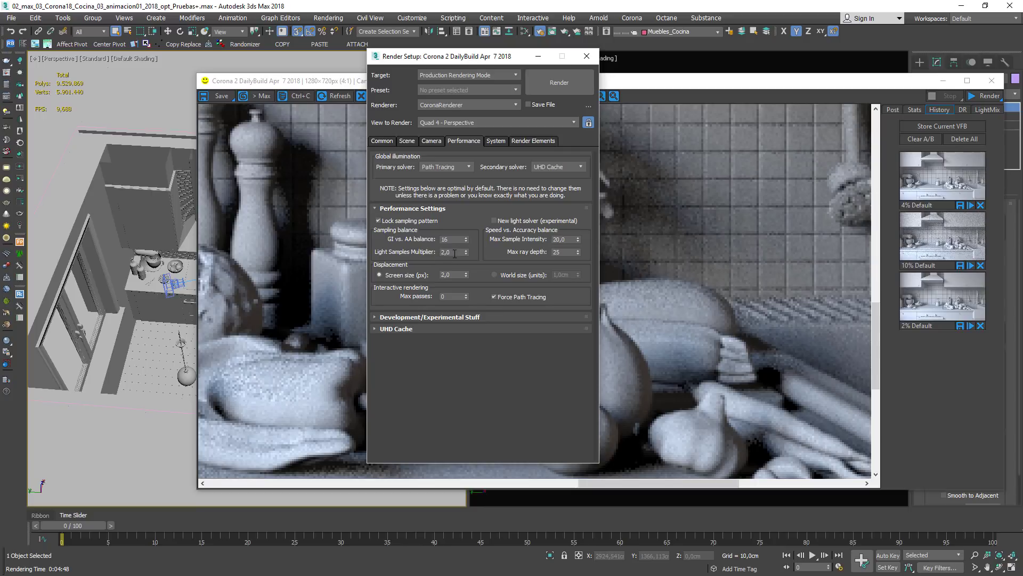
{"action": "left_click_drag", "start_coordinate": [454, 253], "coordinate": [430, 251]}
- Try Max Sample Intensity values of 0 and 1, ending on 20
{"action": "left_click_drag", "start_coordinate": [569, 239], "coordinate": [547, 235]}
{"action": "type", "text": "0"}
{"action": "key", "text": "Return"}
{"action": "type", "text": "20"}
{"action": "key", "text": "Return"}
{"action": "type", "text": "1"}
{"action": "key", "text": "Return"}
{"action": "type", "text": "20"}
- Try a Max ray depth of 5 and set it back to 25
{"action": "key", "text": "Tab"}
{"action": "type", "text": "5"}
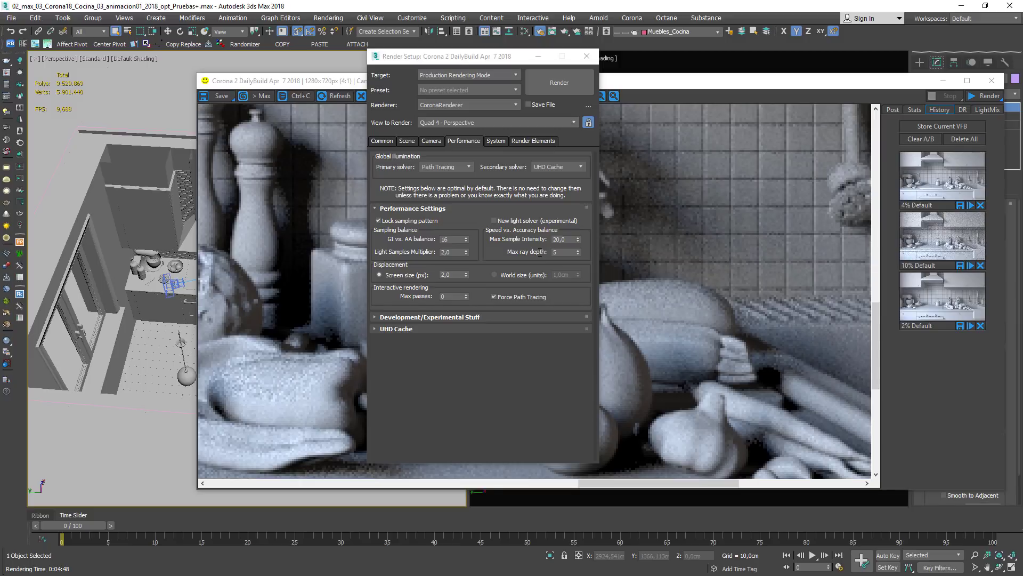
{"action": "left_click_drag", "start_coordinate": [561, 253], "coordinate": [543, 251]}
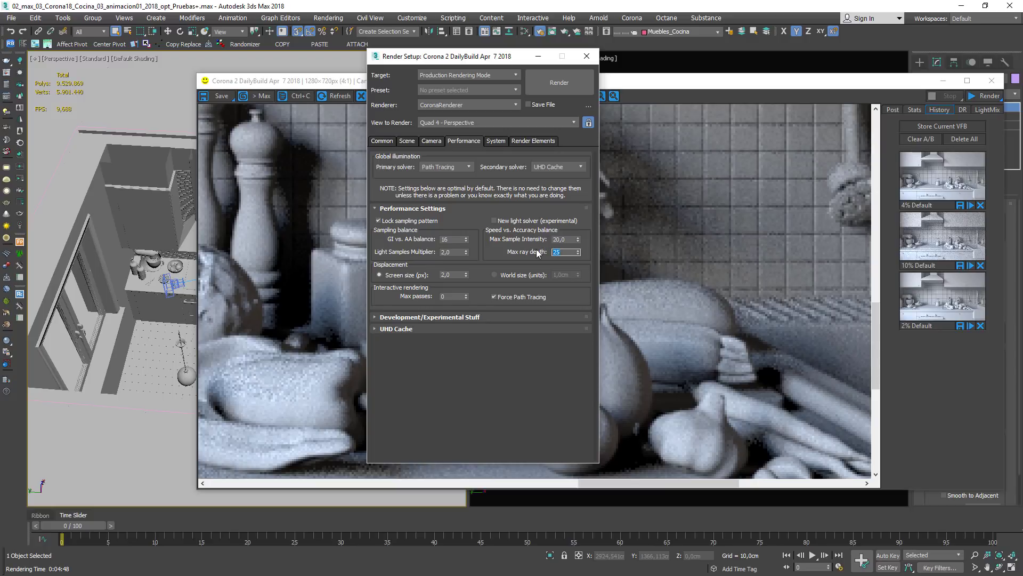
- Review the displacement screen size and the interactive rendering options, entering 0 for Max passes
{"action": "mouse_move", "coordinate": [397, 275]}
{"action": "left_click", "coordinate": [407, 141]}
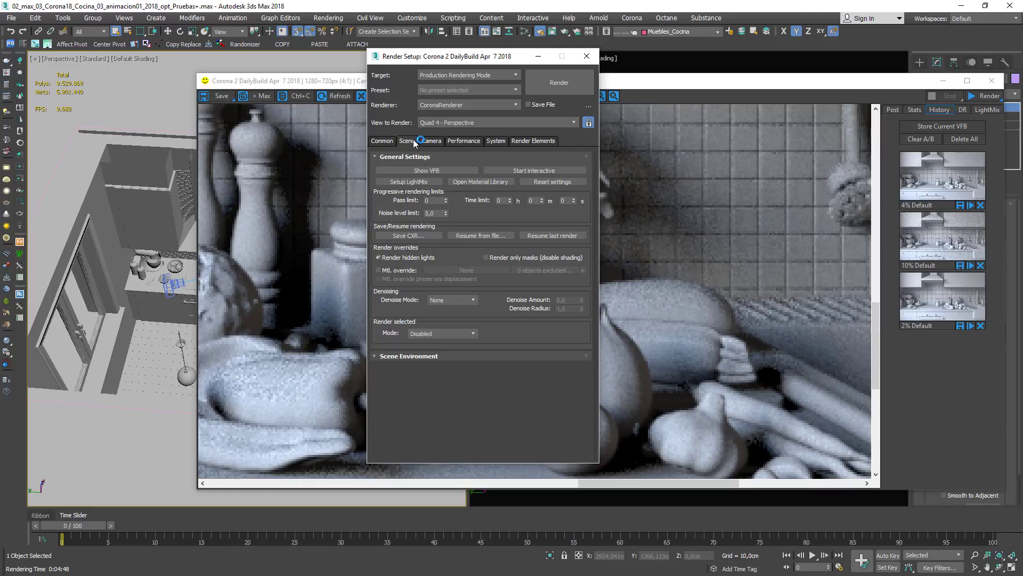
{"action": "left_click", "coordinate": [497, 141]}
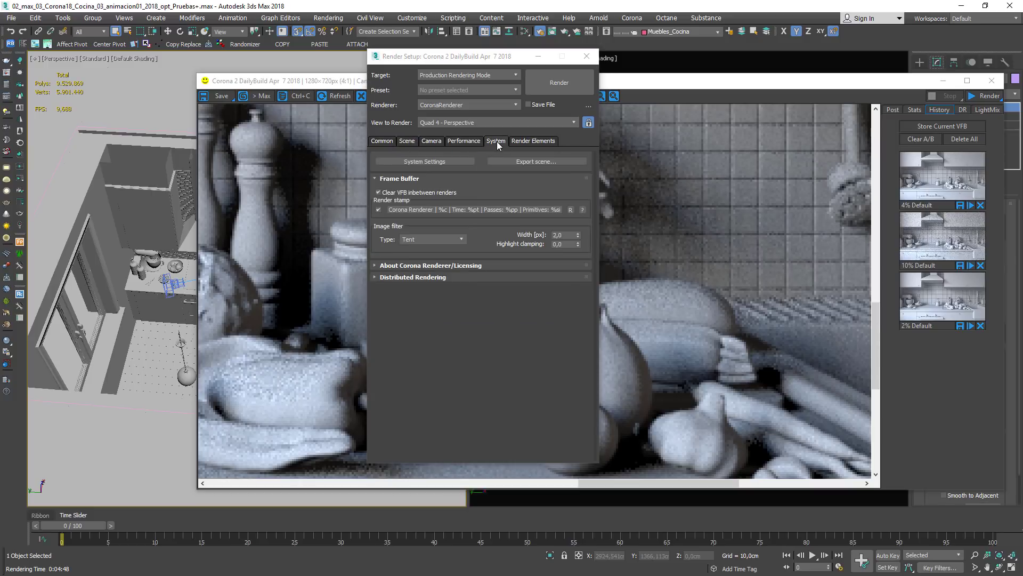
{"action": "left_click", "coordinate": [467, 141]}
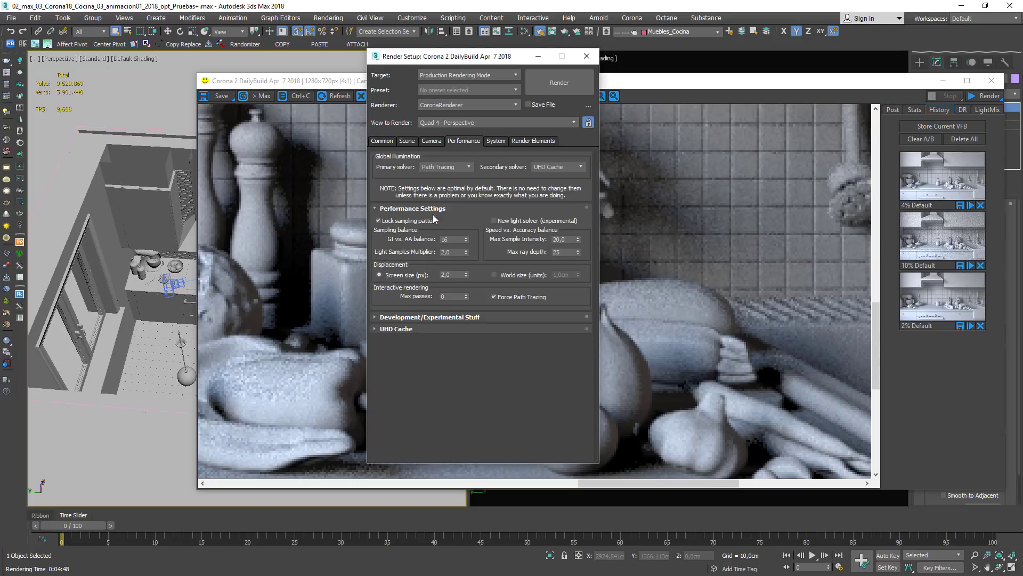
{"action": "left_click", "coordinate": [426, 297]}
{"action": "type", "text": "0"}
{"action": "left_click", "coordinate": [501, 298]}
- Switch the secondary solver to Path Tracing and back to UHD Cache, and examine the interactive Force Path Tracing option
{"action": "left_click", "coordinate": [538, 166]}
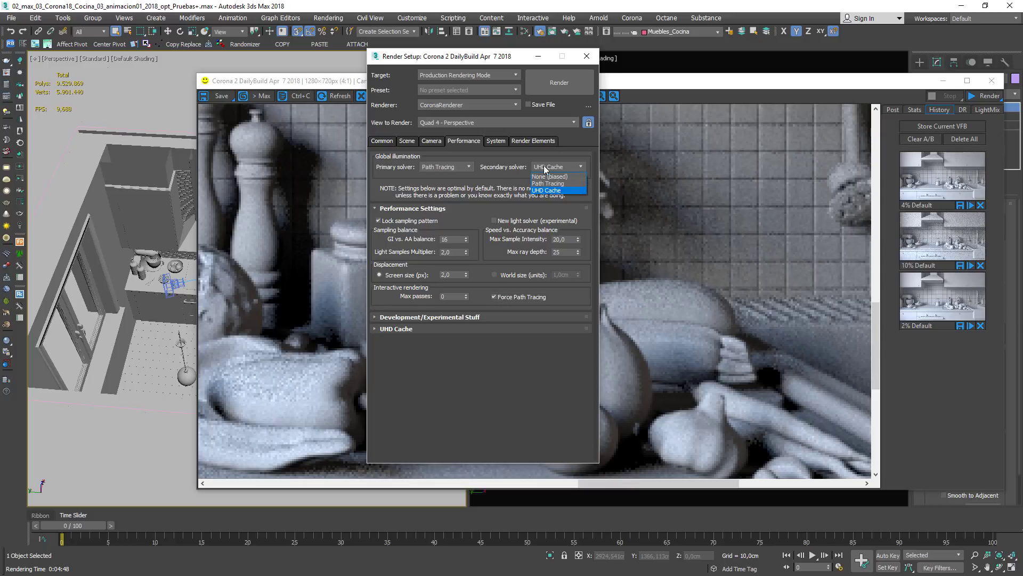
{"action": "left_click", "coordinate": [540, 185]}
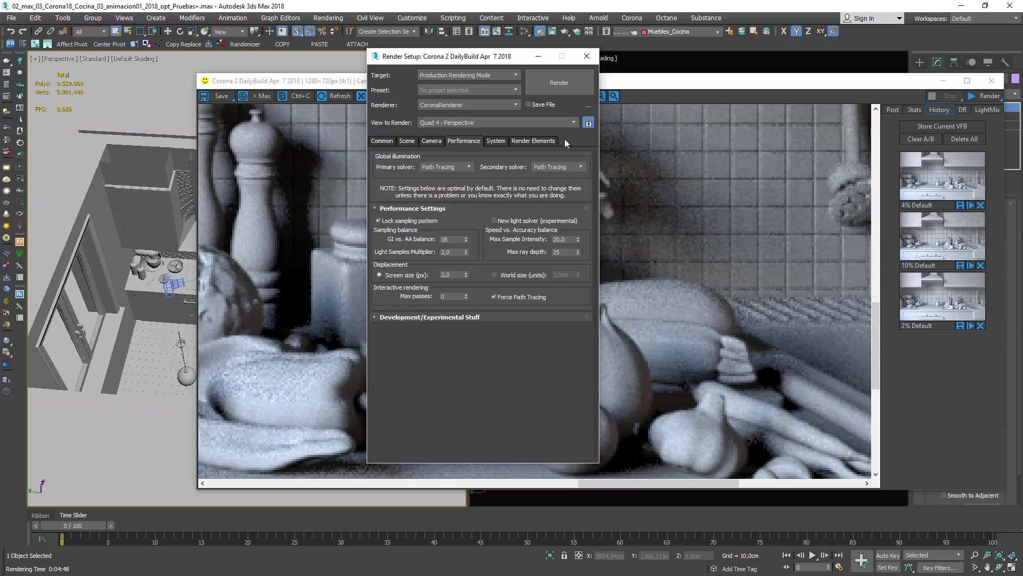
{"action": "left_click", "coordinate": [565, 168]}
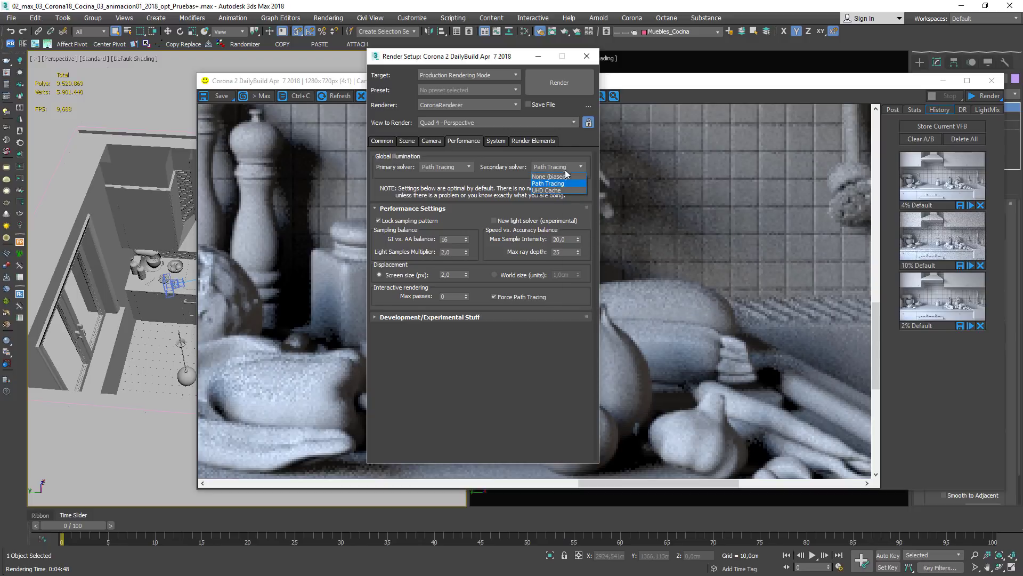
{"action": "left_click", "coordinate": [555, 190]}
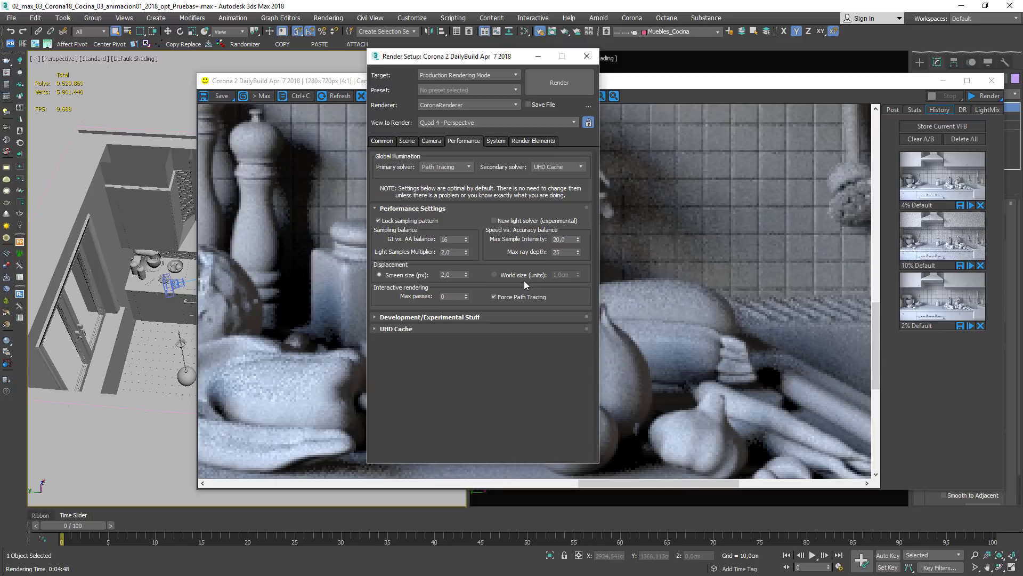
{"action": "mouse_move", "coordinate": [504, 300]}
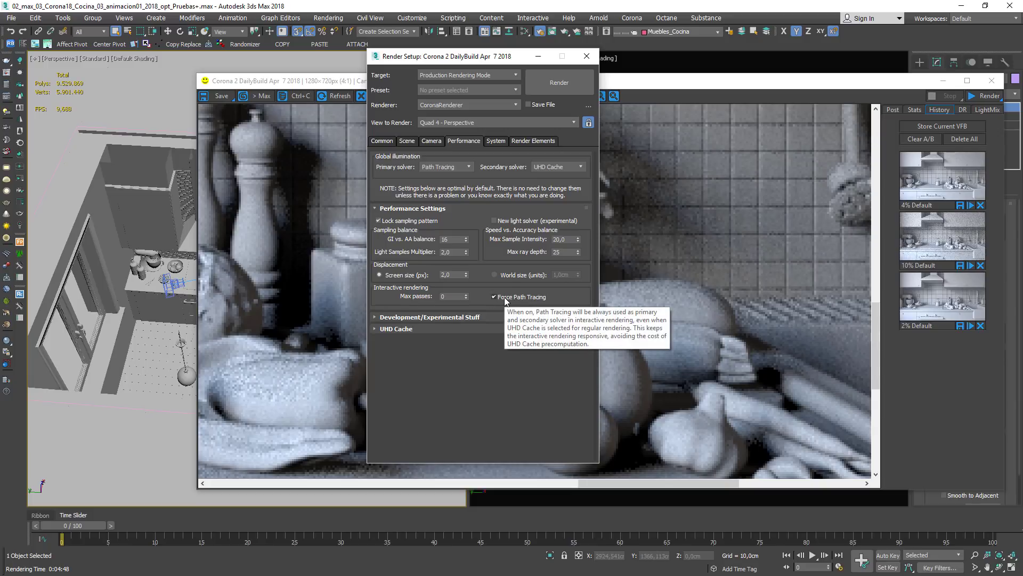
- Look over the Development/Experimental Stuff settings in the render setup's performance section
{"action": "left_click", "coordinate": [411, 317]}
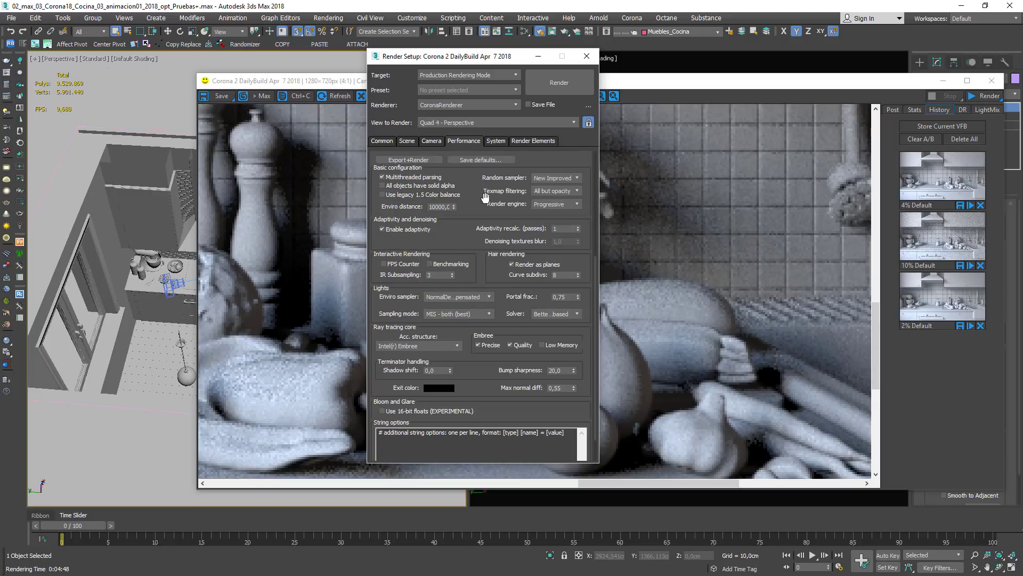
{"action": "scroll", "coordinate": [485, 197], "scroll_direction": "up", "scroll_amount": 4}
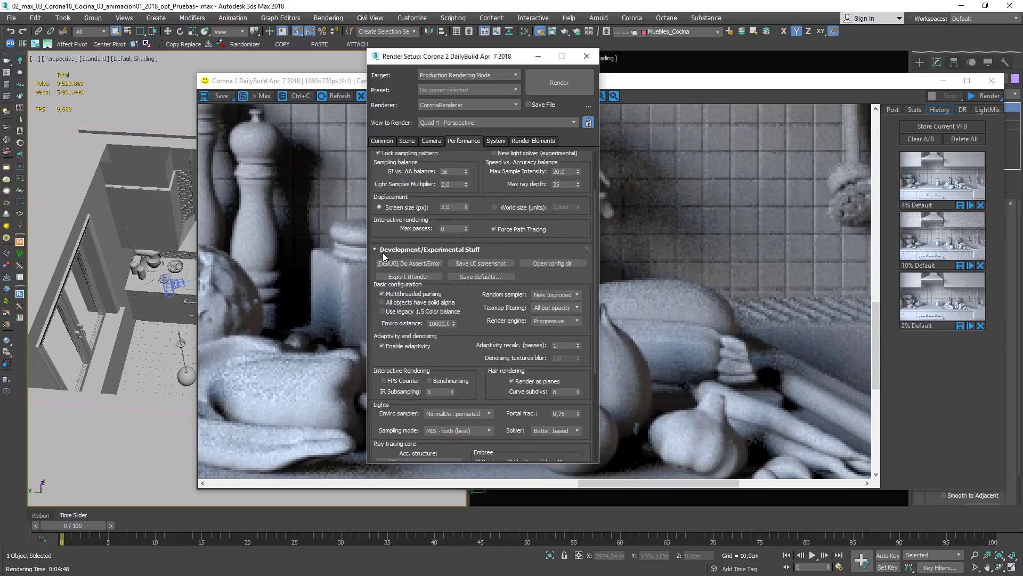
{"action": "left_click", "coordinate": [383, 250]}
- Examine the Enable devel/debug mode option in the Corona system settings, leaving it enabled
{"action": "left_click", "coordinate": [496, 140]}
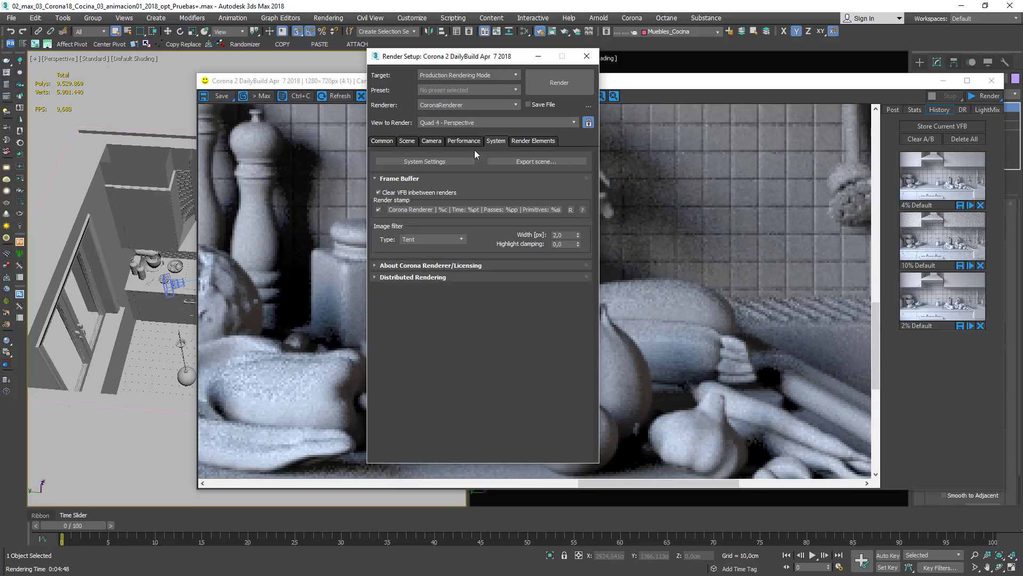
{"action": "left_click", "coordinate": [424, 161]}
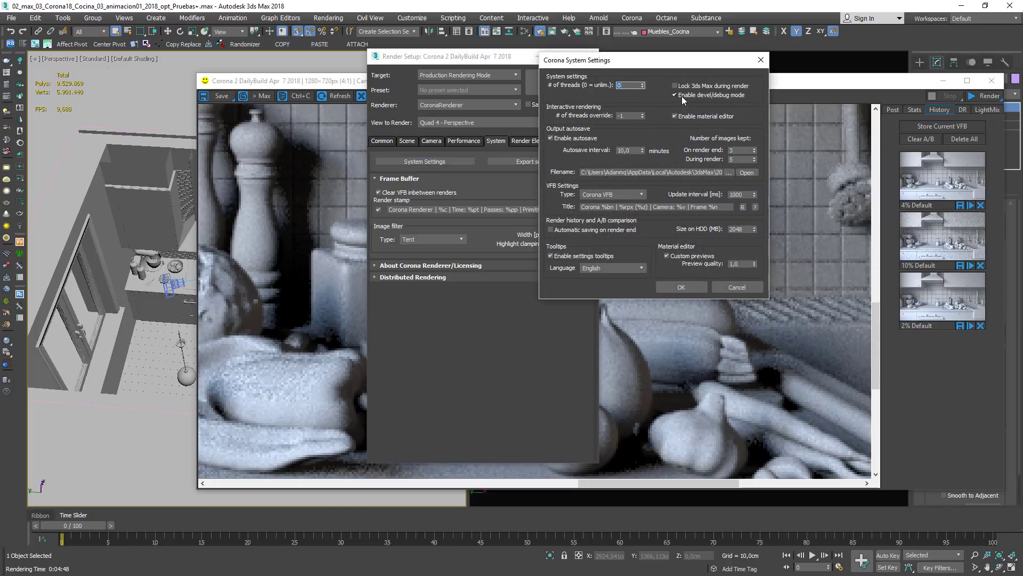
{"action": "left_click", "coordinate": [682, 96]}
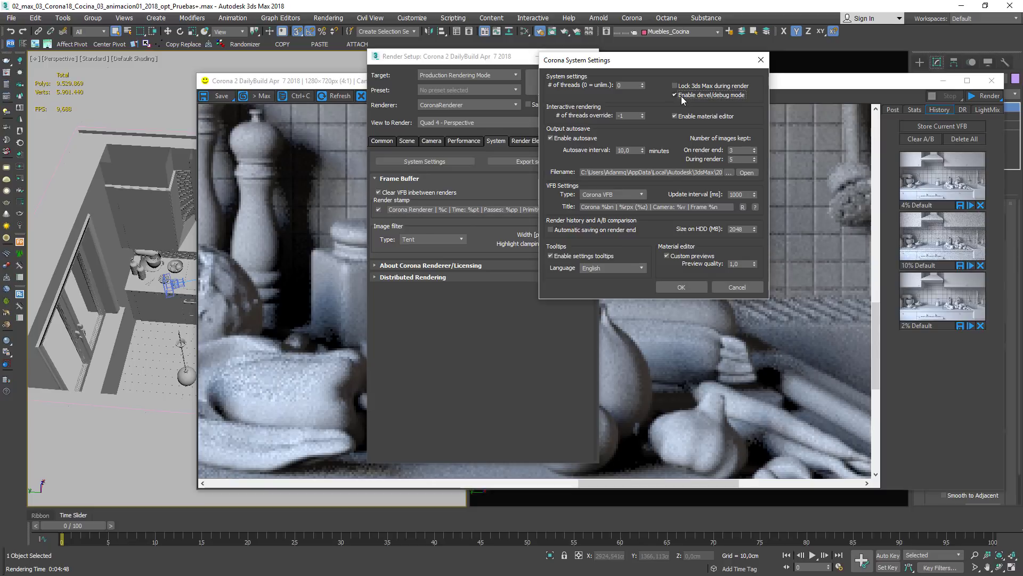
{"action": "left_click", "coordinate": [681, 287]}
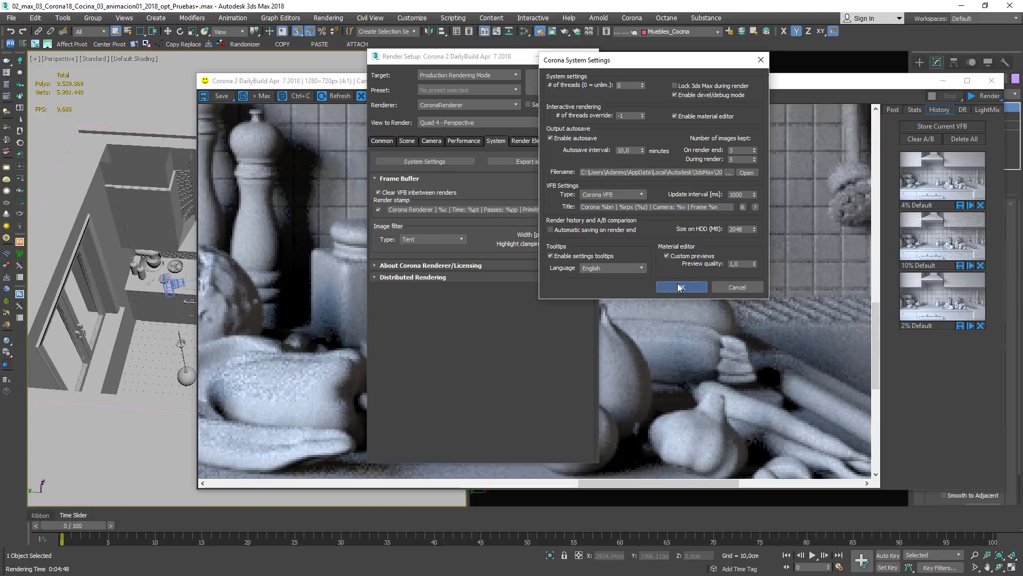
- Review the development settings again, from basic configuration and adaptivity down to ray tracing and string options
{"action": "left_click", "coordinate": [452, 141]}
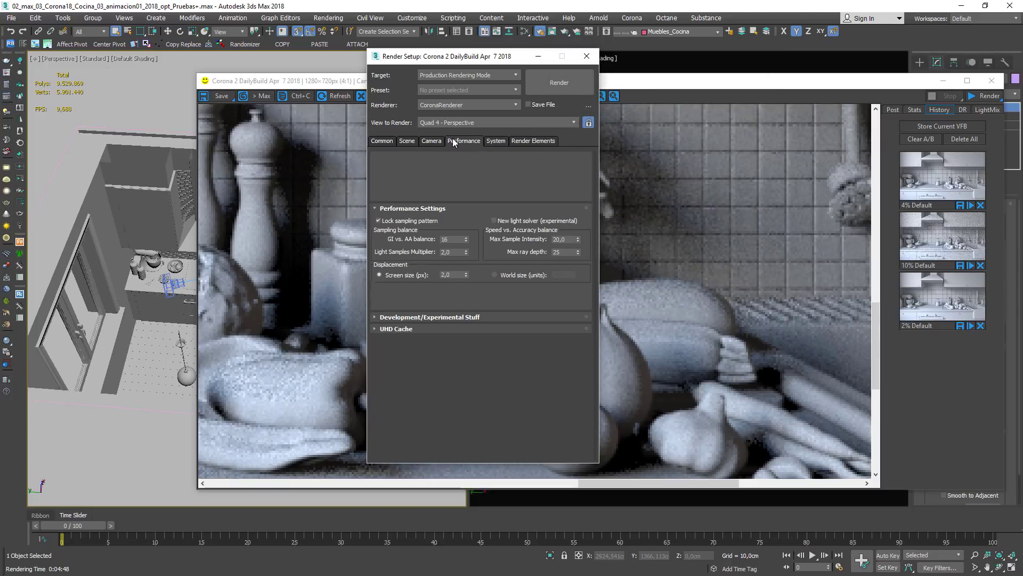
{"action": "left_click", "coordinate": [381, 318]}
{"action": "scroll", "coordinate": [419, 318], "scroll_direction": "down", "scroll_amount": 5}
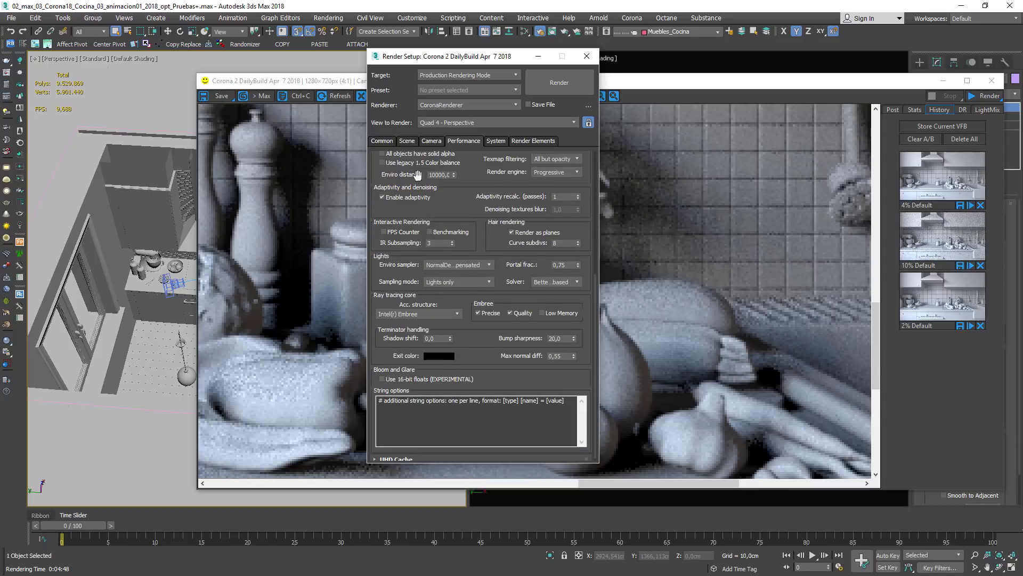
{"action": "scroll", "coordinate": [427, 213], "scroll_direction": "up", "scroll_amount": 2}
{"action": "scroll", "coordinate": [411, 204], "scroll_direction": "up", "scroll_amount": 1}
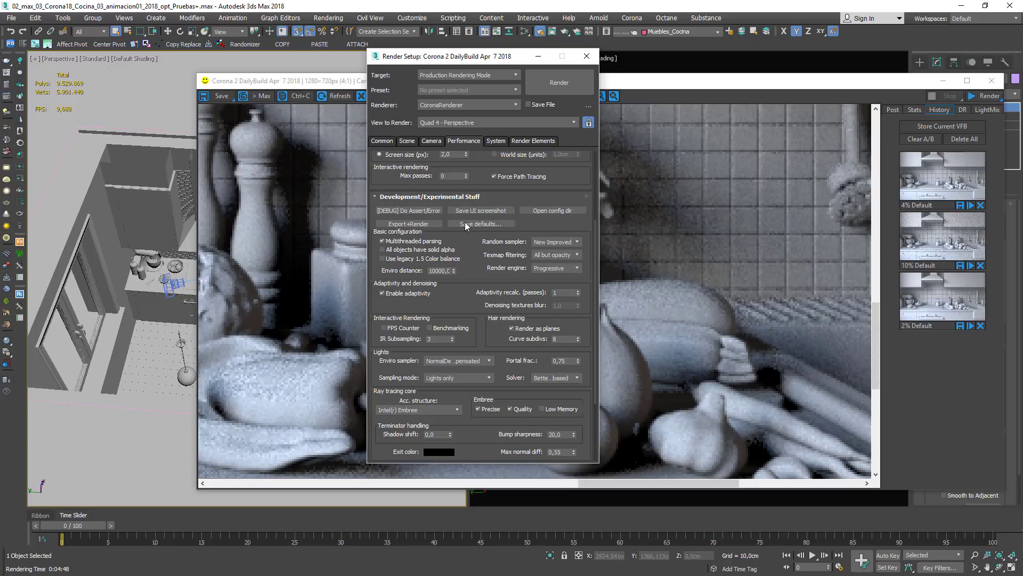
{"action": "left_click", "coordinate": [383, 196]}
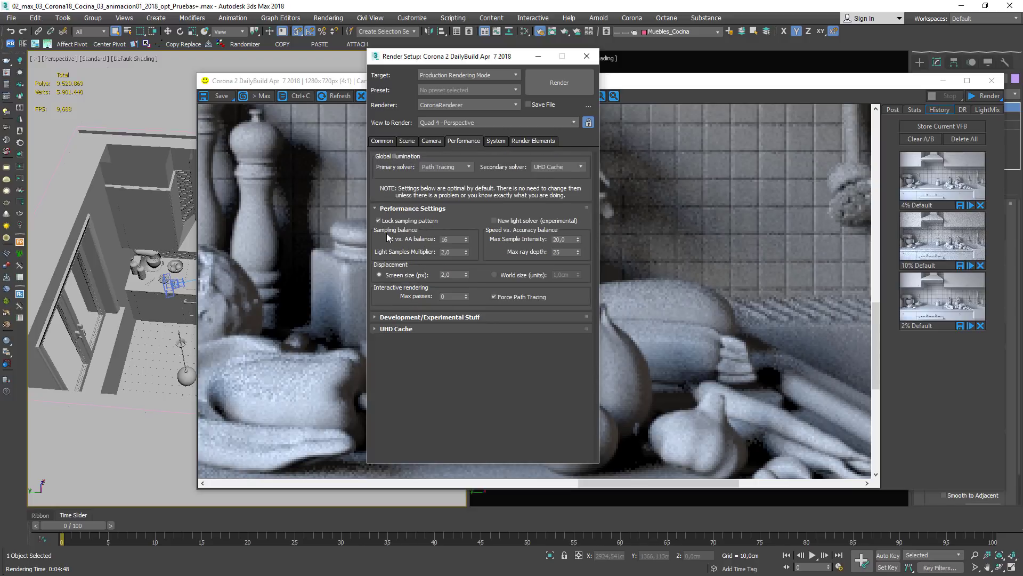
- Set the UHD Cache precision to 2.0
{"action": "left_click", "coordinate": [384, 329]}
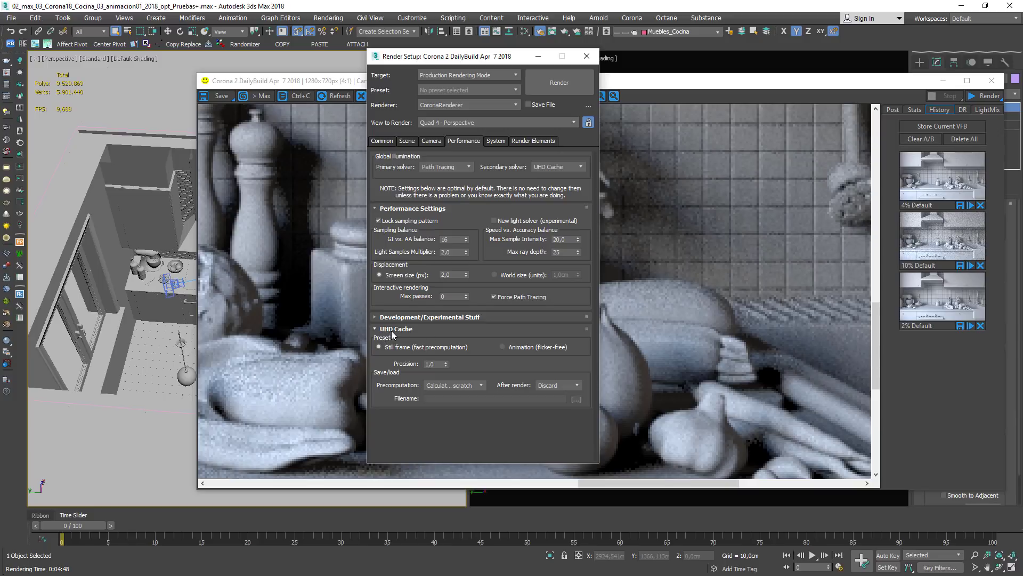
{"action": "double_click", "coordinate": [438, 364]}
{"action": "type", "text": "2"}
{"action": "key", "text": "Return"}
{"action": "type", "text": "1"}
{"action": "key", "text": "ctrl+z"}
- Try the UHD Cache Animation (flicker-free) preset with precomputation Try to load + append and Save to file after render
{"action": "left_click", "coordinate": [503, 346]}
{"action": "left_click", "coordinate": [480, 385]}
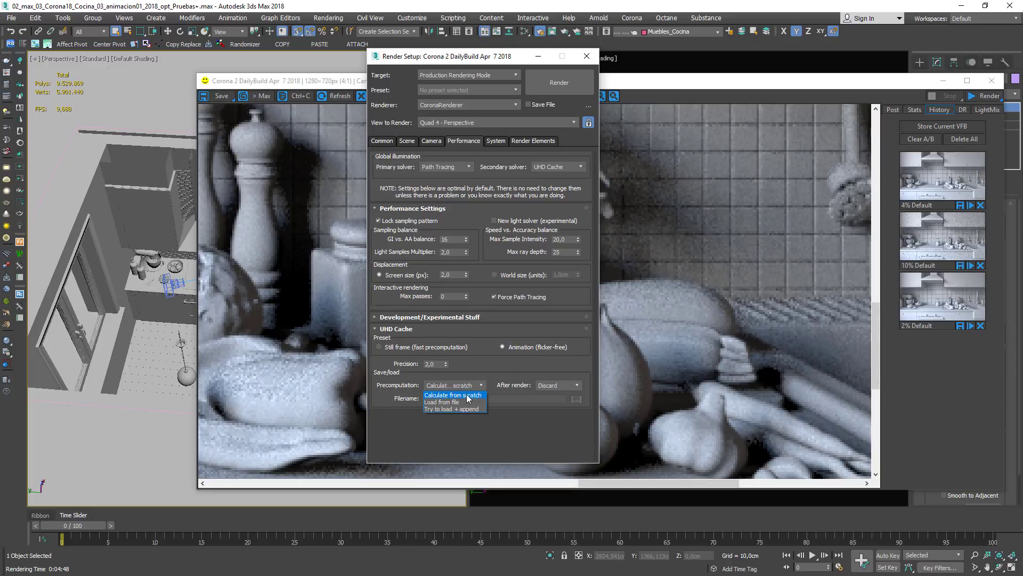
{"action": "left_click", "coordinate": [441, 409]}
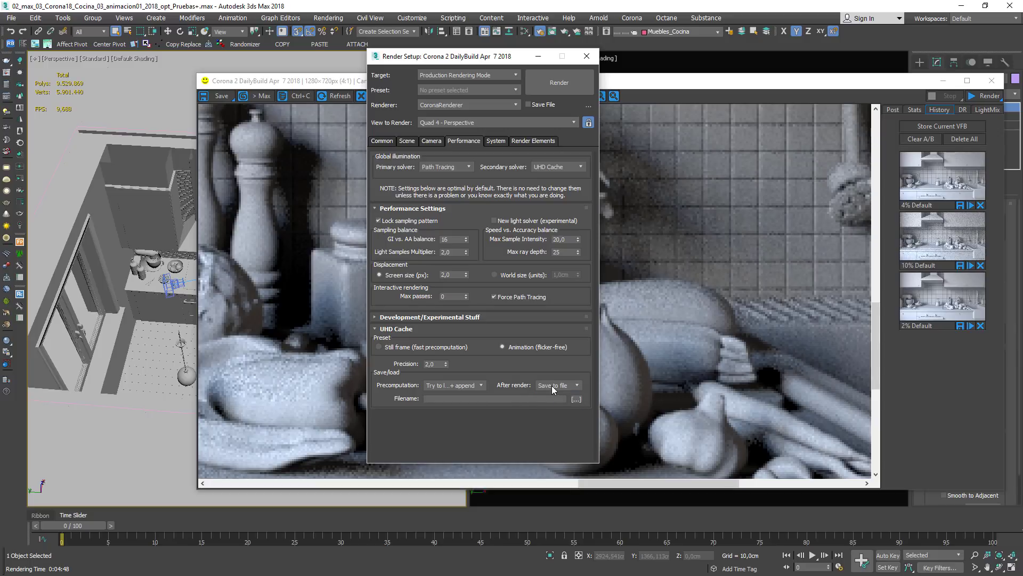
{"action": "left_click", "coordinate": [518, 400]}
- Examine the time limit among the scene's progressive rendering limits and return to the UHD Cache settings
{"action": "left_click", "coordinate": [408, 142]}
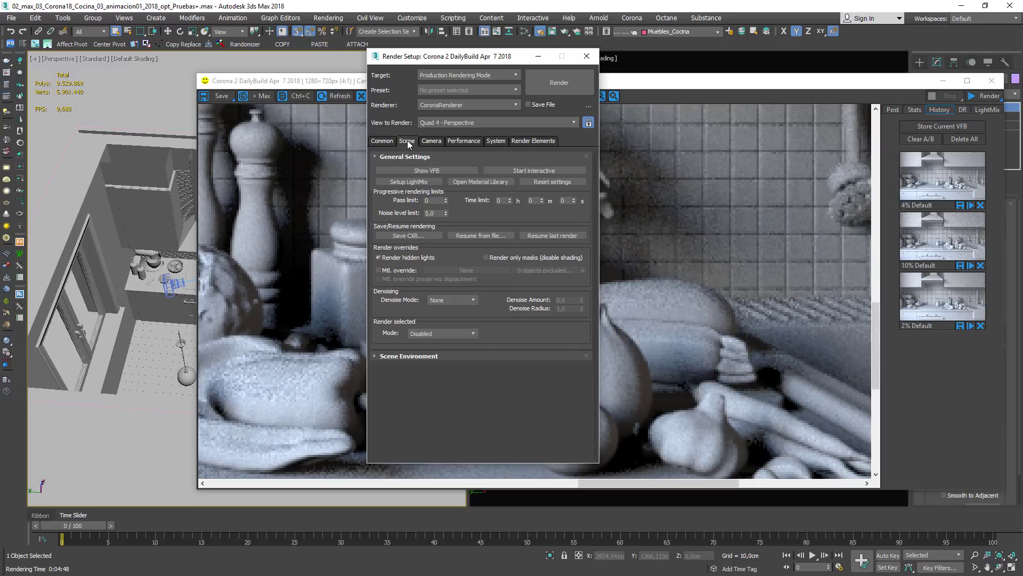
{"action": "left_click", "coordinate": [564, 200]}
{"action": "left_click", "coordinate": [476, 141]}
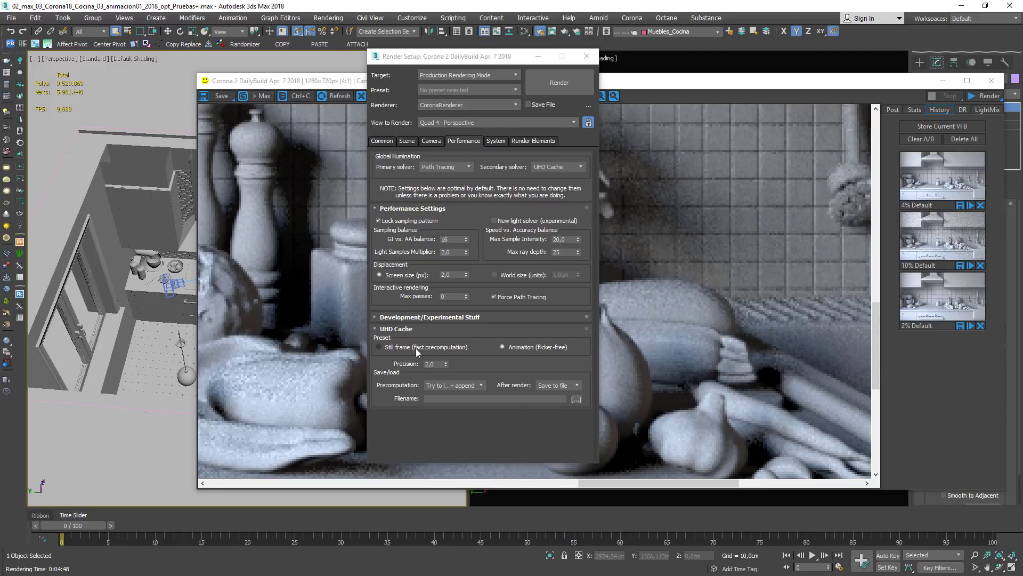
- Set the UHD Cache to Still frame, with precomputation Calculate from scratch and Discard after render
{"action": "left_click", "coordinate": [455, 384]}
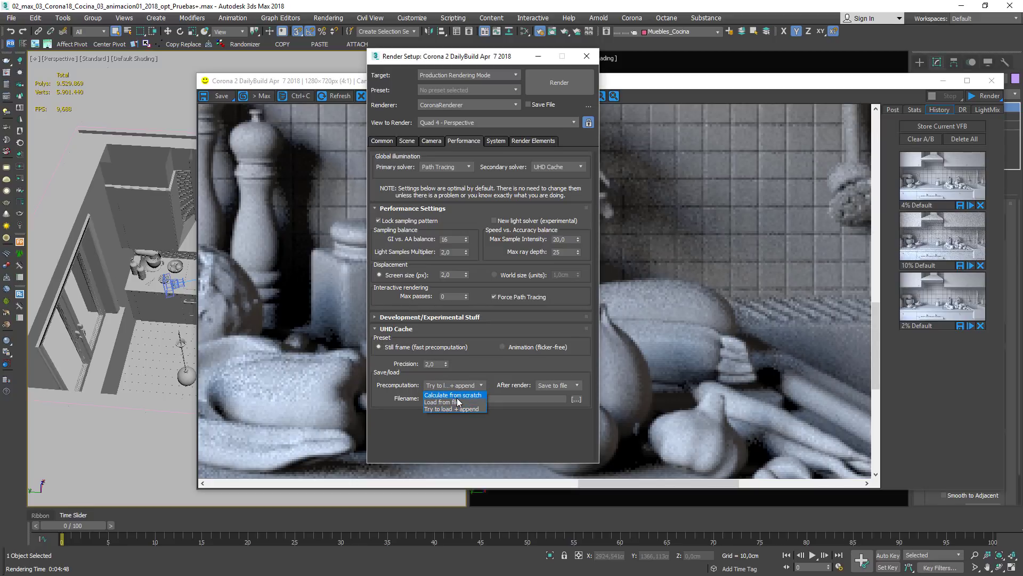
{"action": "left_click", "coordinate": [452, 393]}
{"action": "left_click", "coordinate": [554, 385]}
{"action": "left_click", "coordinate": [551, 393]}
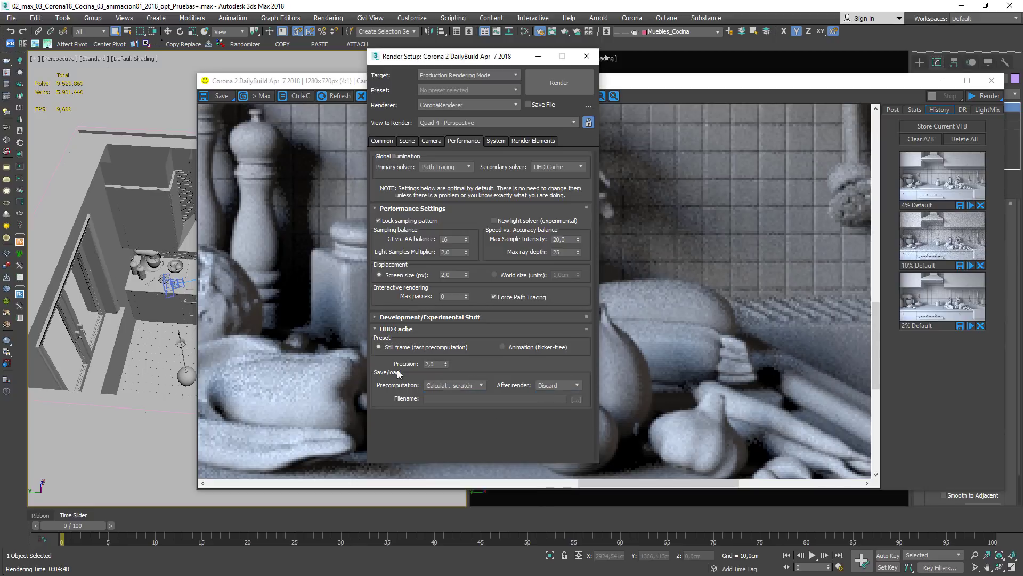
{"action": "left_click", "coordinate": [388, 328]}
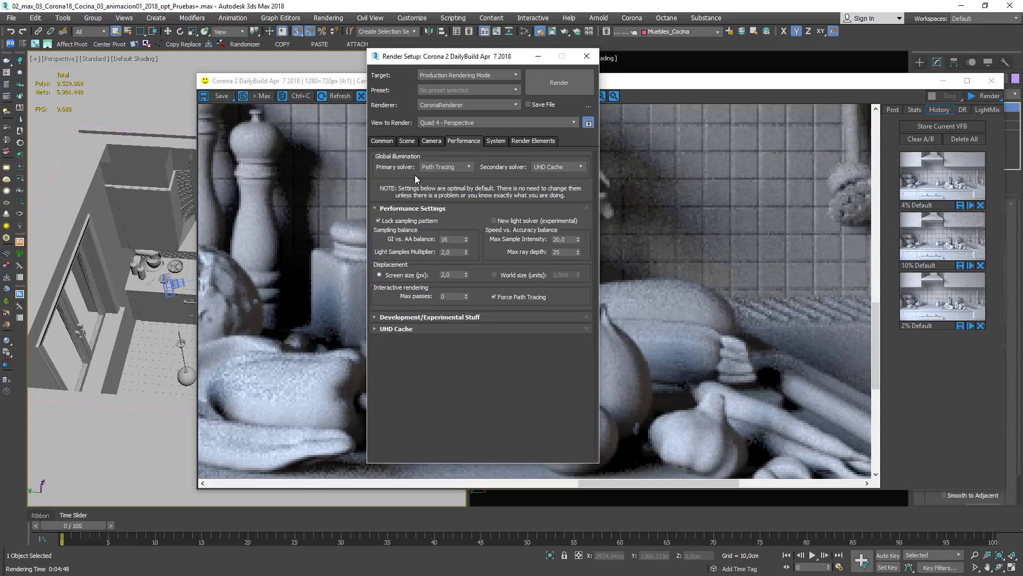
- Try a thread count of -2 in the Corona system settings and set it back to 0
{"action": "left_click", "coordinate": [496, 141]}
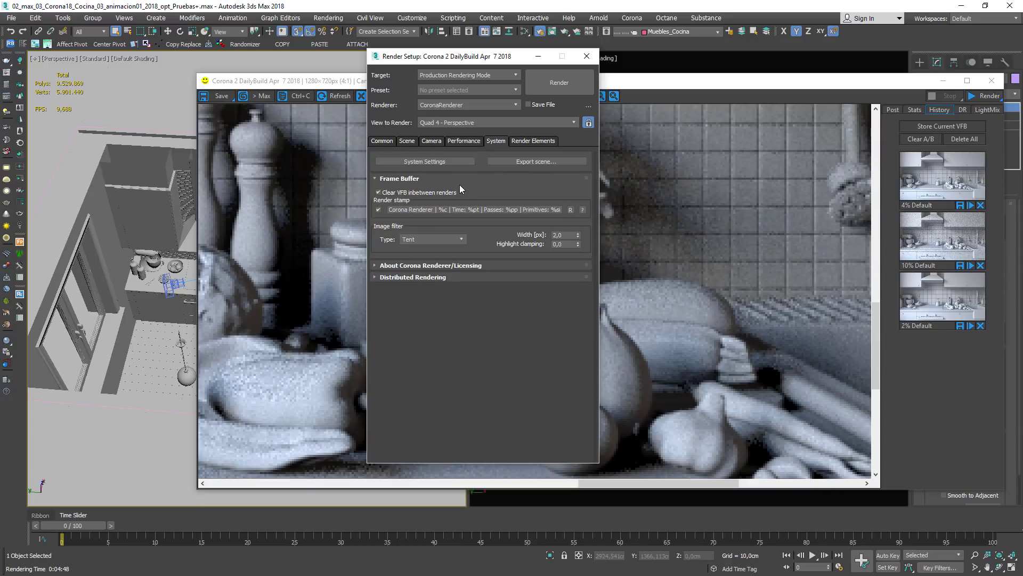
{"action": "left_click", "coordinate": [433, 162]}
{"action": "left_click_drag", "start_coordinate": [592, 64], "coordinate": [666, 58]}
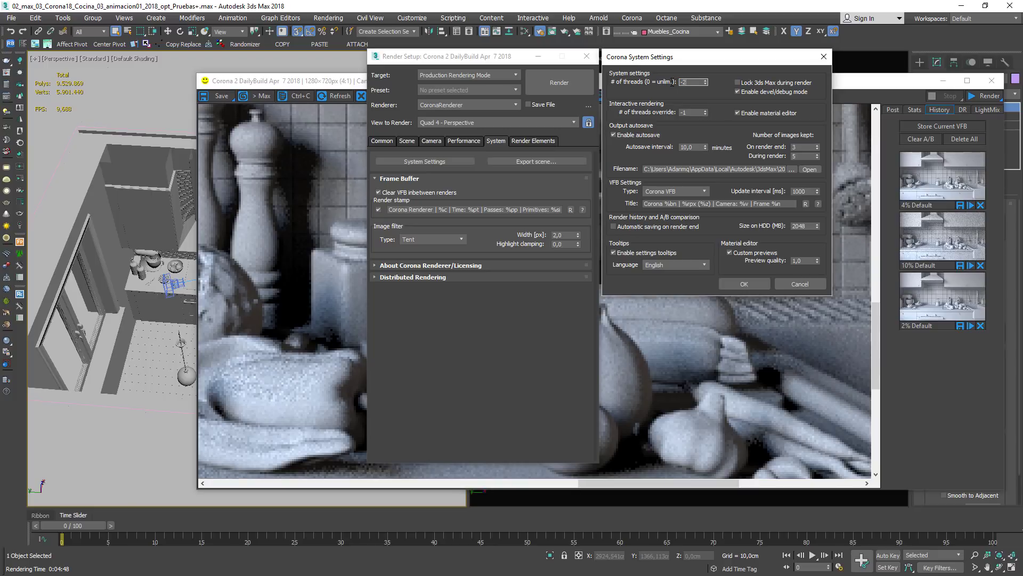
{"action": "double_click", "coordinate": [684, 82]}
{"action": "key", "text": "BackSpace"}
{"action": "left_click", "coordinate": [691, 82]}
{"action": "key", "text": "Tab"}
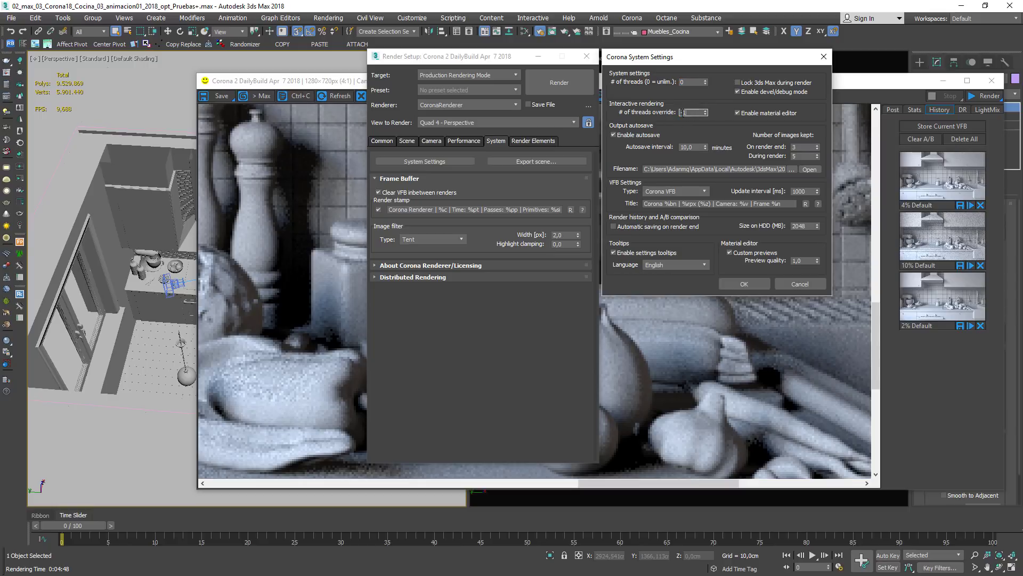
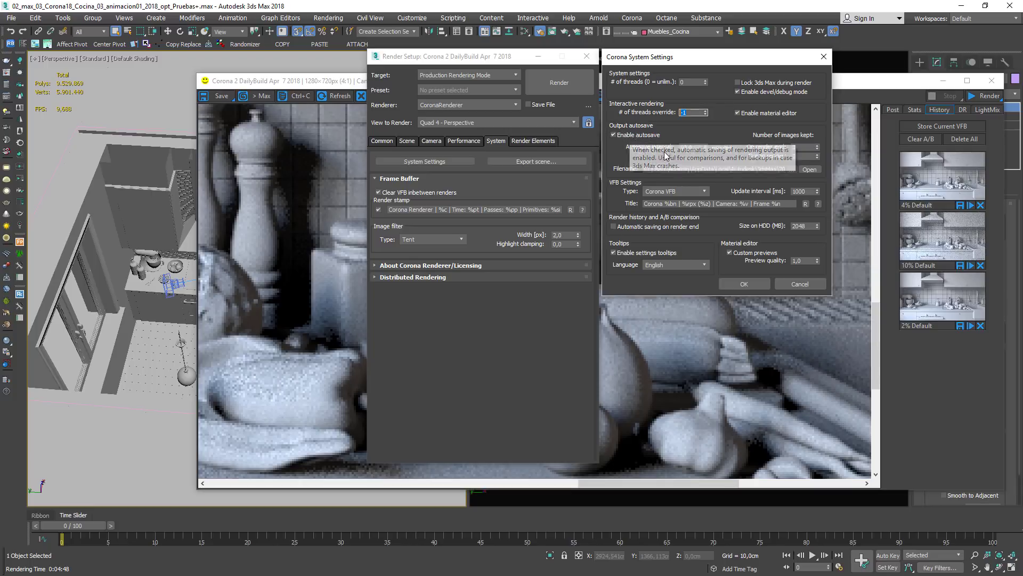
- Review the autosave interval, the number of images kept and the VFB update interval in the system settings
{"action": "left_click_drag", "start_coordinate": [695, 147], "coordinate": [644, 141]}
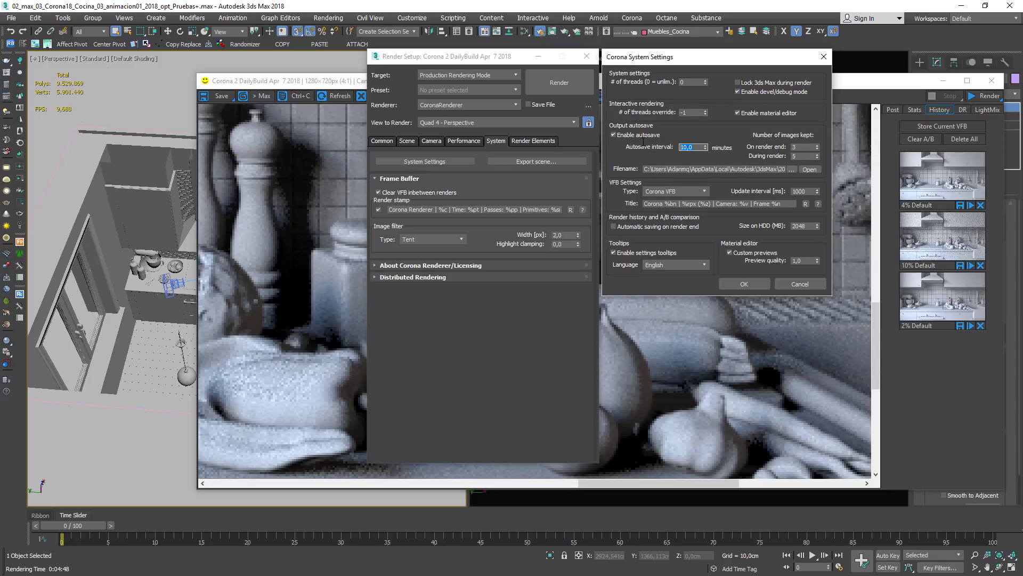
{"action": "left_click_drag", "start_coordinate": [808, 147], "coordinate": [770, 138]}
{"action": "mouse_move", "coordinate": [800, 155]}
{"action": "mouse_move", "coordinate": [614, 138]}
{"action": "double_click", "coordinate": [810, 191]}
- Try a material editor preview quality of 3, set it back to 1 and accept the system settings
{"action": "left_click", "coordinate": [804, 260]}
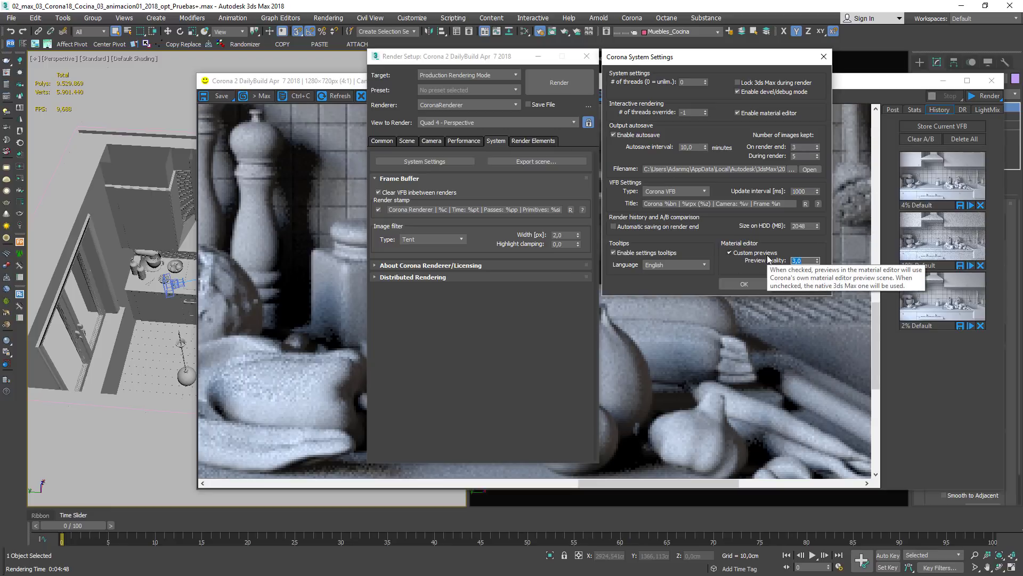
{"action": "type", "text": "0"}
{"action": "type", "text": "1"}
{"action": "key", "text": "Return"}
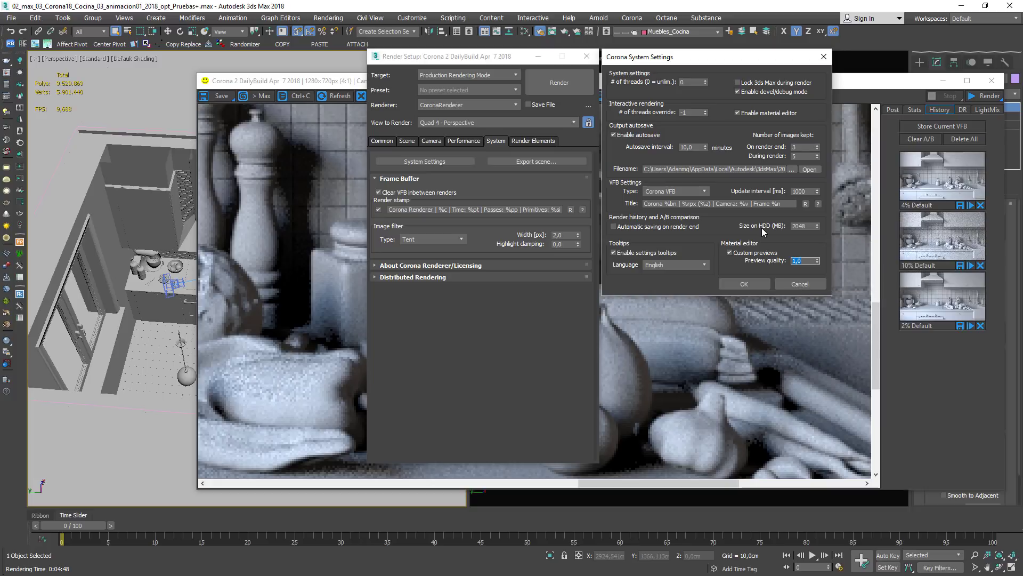
{"action": "left_click", "coordinate": [744, 284]}
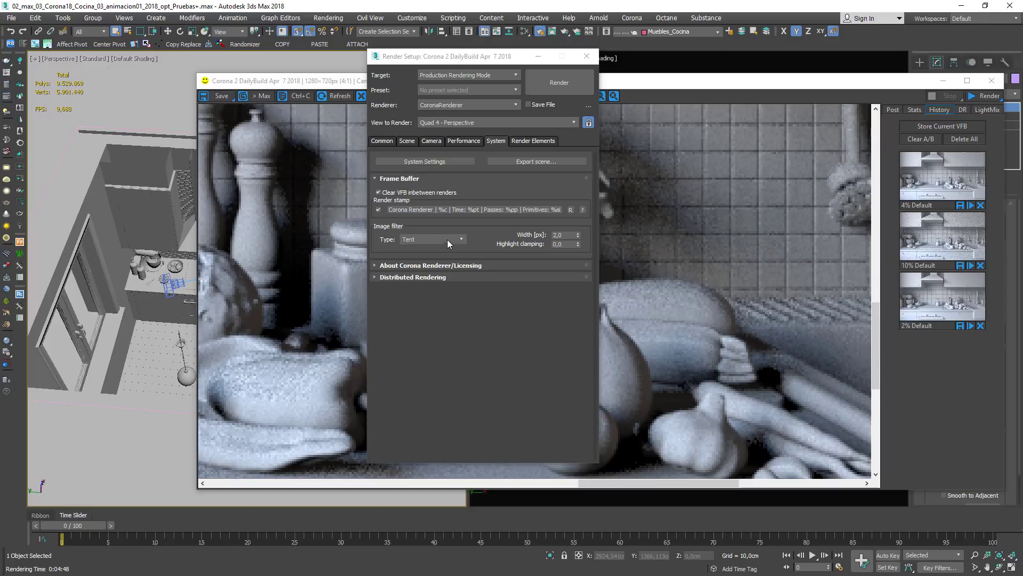
- Examine the render stamp option and view the stamp along the lower edge of the rendered kitchen image
{"action": "left_click", "coordinate": [378, 210]}
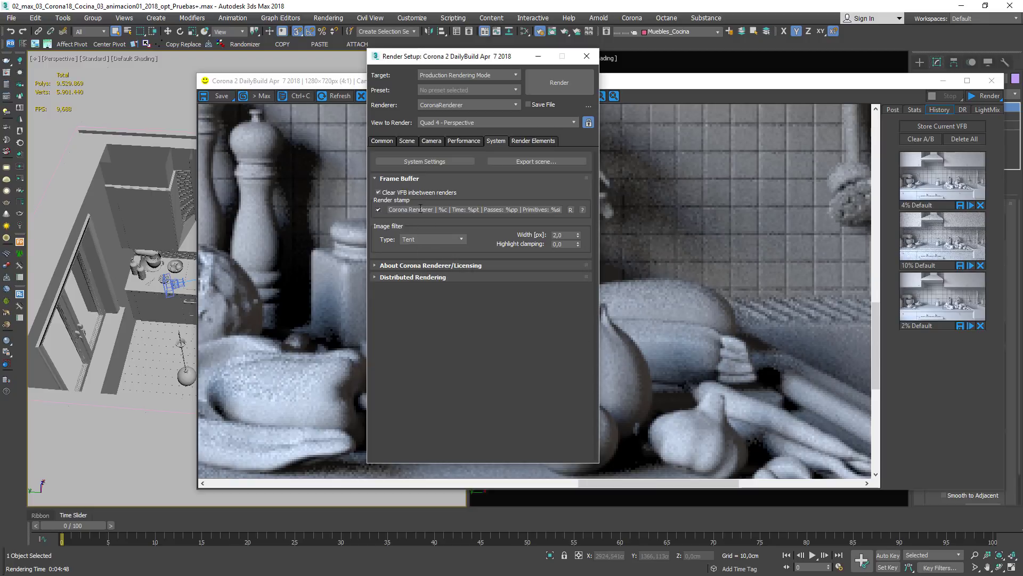
{"action": "scroll", "coordinate": [731, 456], "scroll_direction": "down", "scroll_amount": 3}
{"action": "scroll", "coordinate": [727, 439], "scroll_direction": "up", "scroll_amount": 2}
{"action": "middle_click_drag", "start_coordinate": [727, 439], "coordinate": [663, 256]}
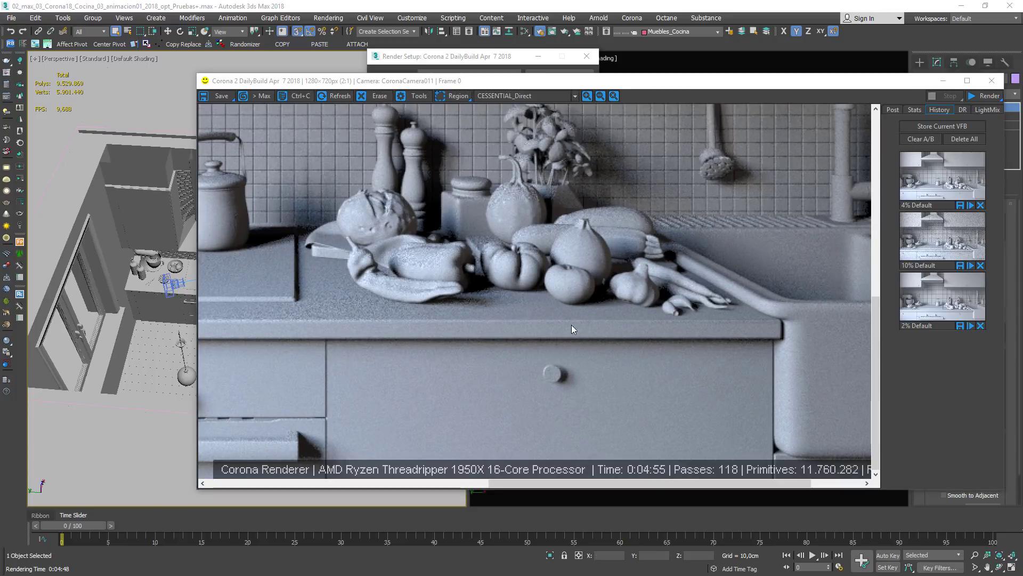
{"action": "left_click", "coordinate": [506, 58]}
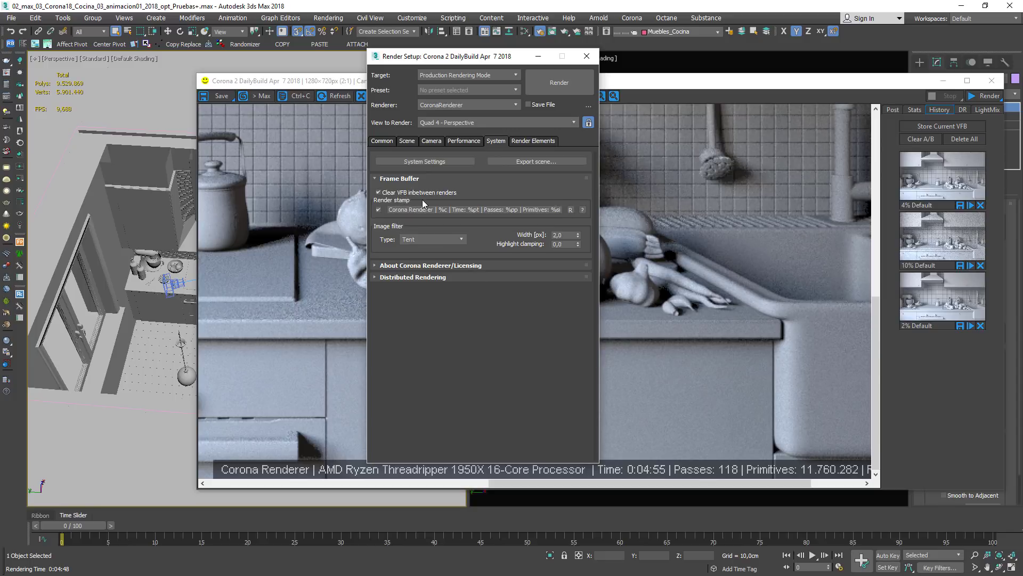
- Examine the Clear VFB inbetween renders option and the image filter types, keeping clearing enabled and the Tent filter
{"action": "left_click", "coordinate": [378, 192]}
{"action": "left_click", "coordinate": [378, 192]}
{"action": "left_click", "coordinate": [421, 242]}
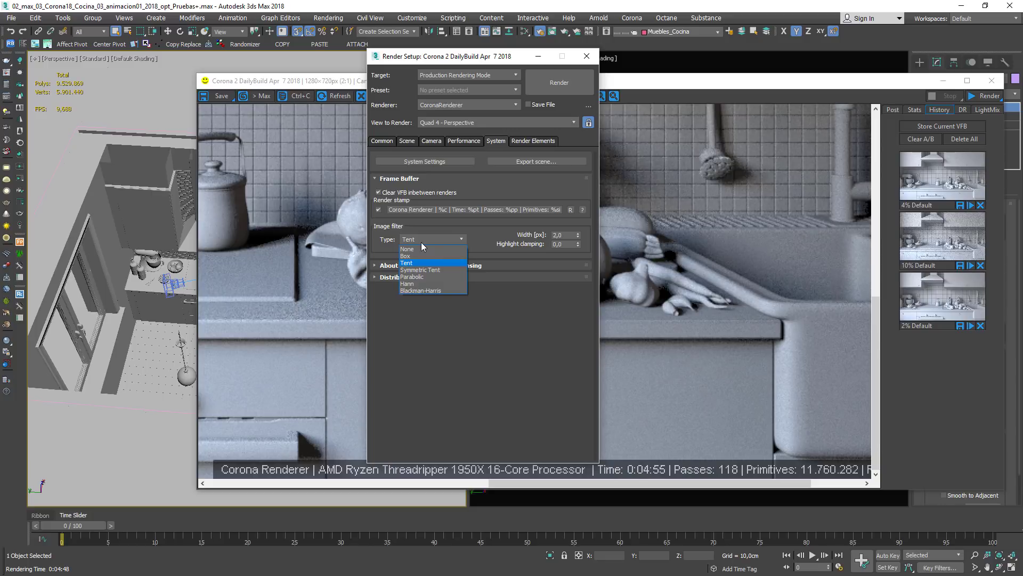
{"action": "left_click", "coordinate": [419, 262]}
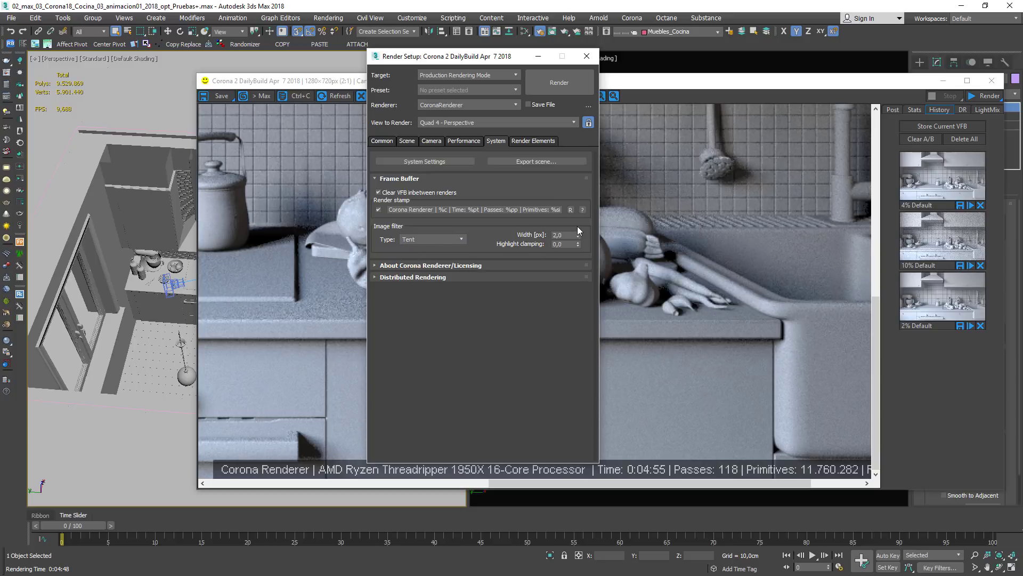
- Review the Corona version and licensing information, and examine the Distributed Rendering options
{"action": "left_click", "coordinate": [433, 266]}
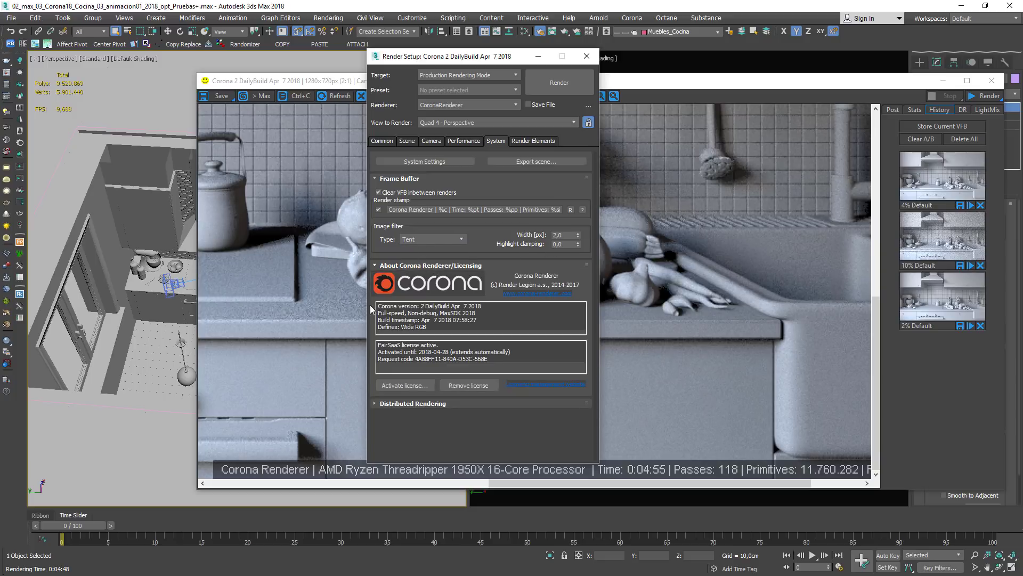
{"action": "left_click", "coordinate": [412, 267]}
{"action": "left_click", "coordinate": [410, 277]}
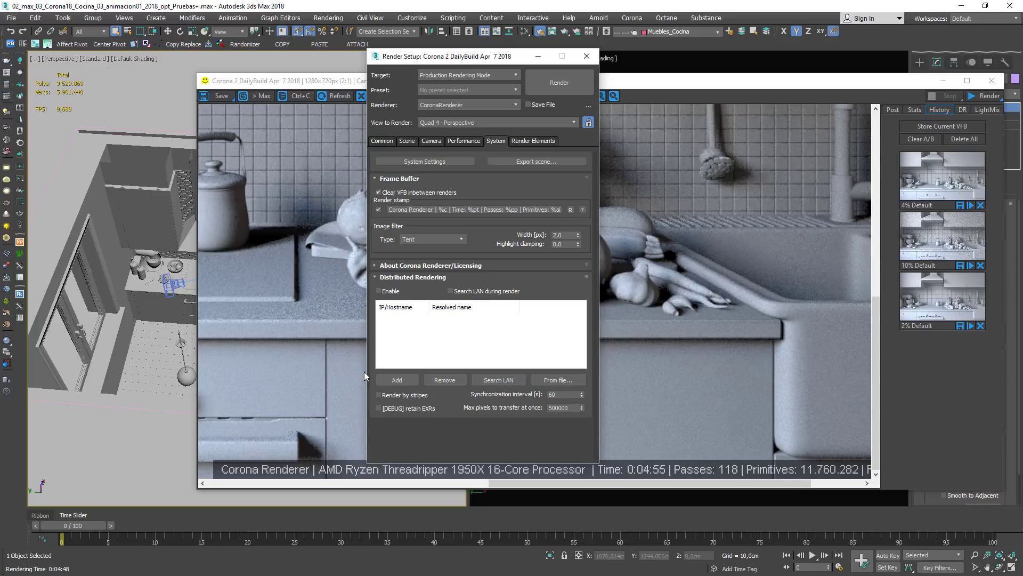
{"action": "left_click", "coordinate": [386, 293]}
- Check the render statistics and the distributed rendering status in the frame buffer
{"action": "left_click", "coordinate": [915, 110]}
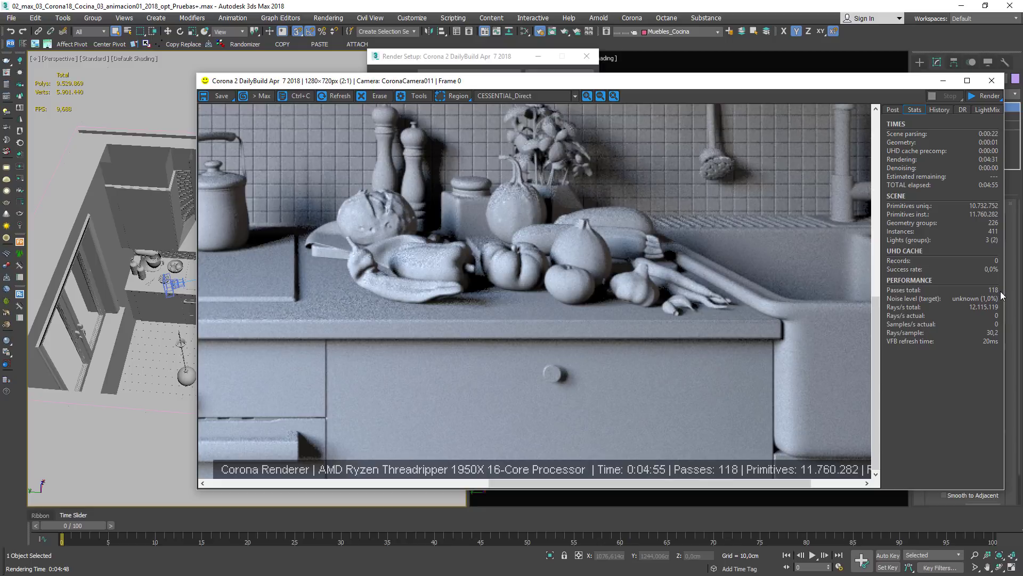
{"action": "left_click", "coordinate": [962, 111]}
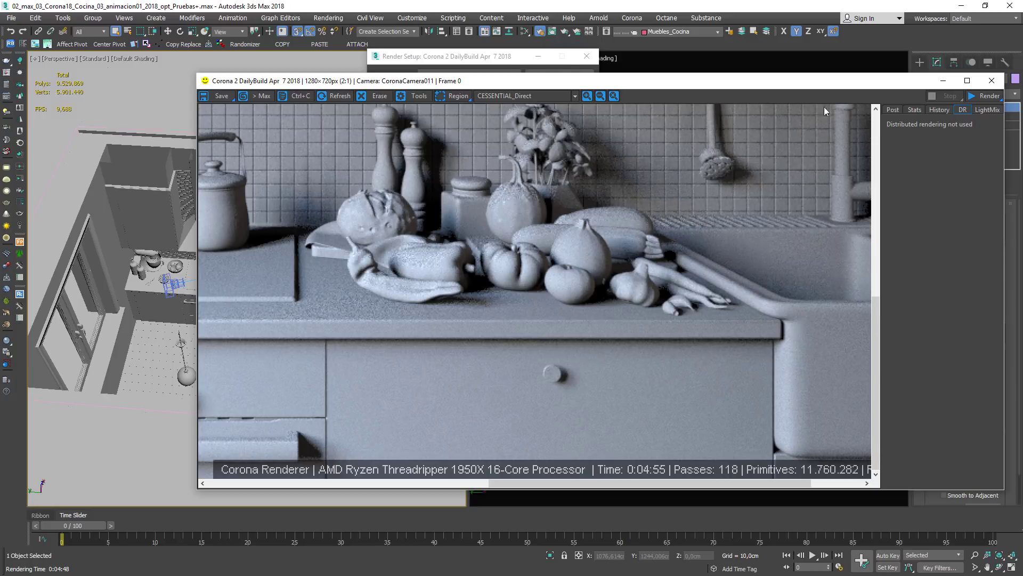
- Return to the System settings in Render Setup and collapse the Distributed Rendering and Frame Buffer sections
{"action": "left_click", "coordinate": [495, 57]}
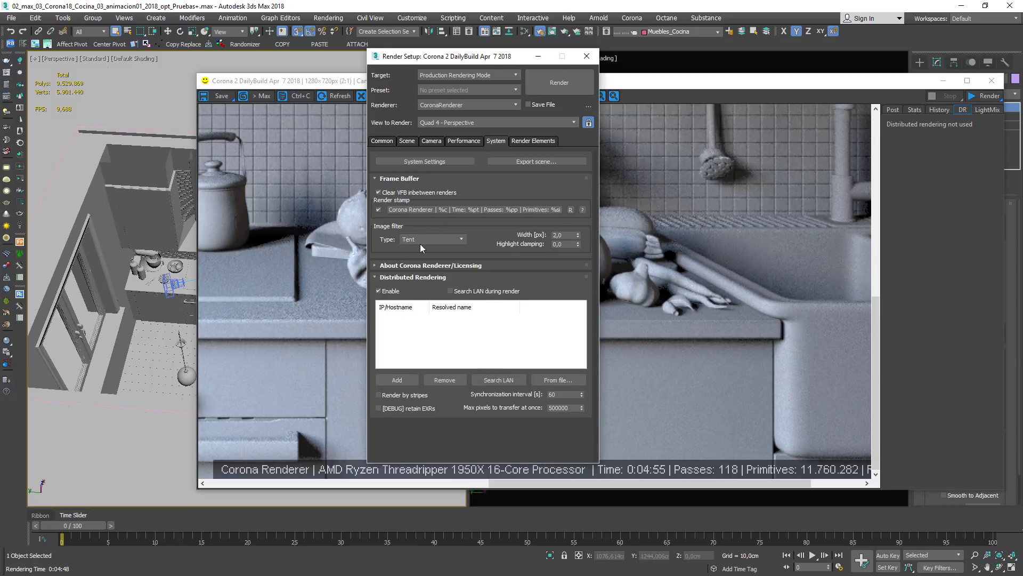
{"action": "left_click", "coordinate": [397, 277]}
{"action": "left_click", "coordinate": [395, 179]}
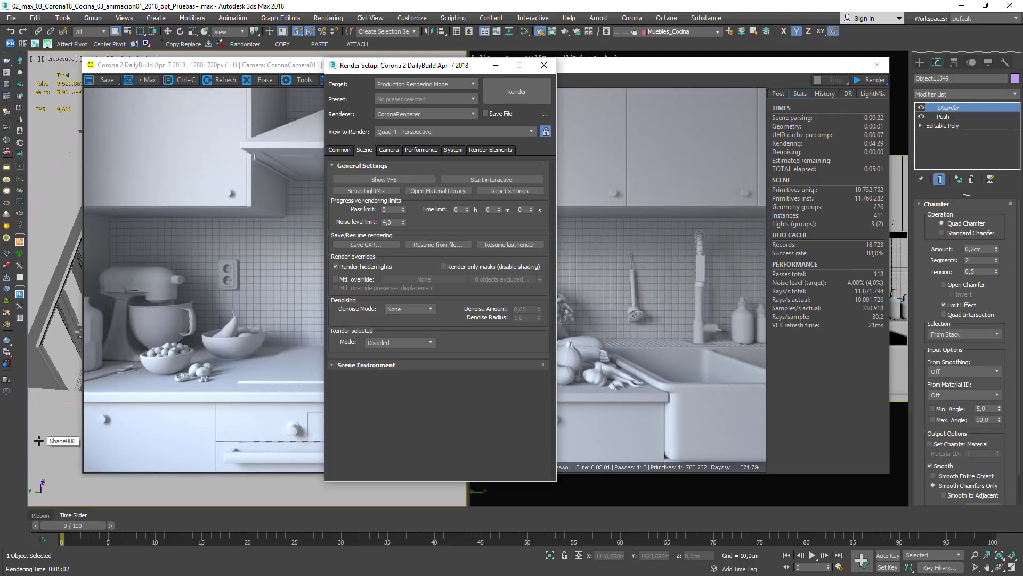
- Examine the configured render elements: the Direct, Indirect, Reflect, Translucency and Albedo passes and their parameters
{"action": "left_click", "coordinate": [490, 149]}
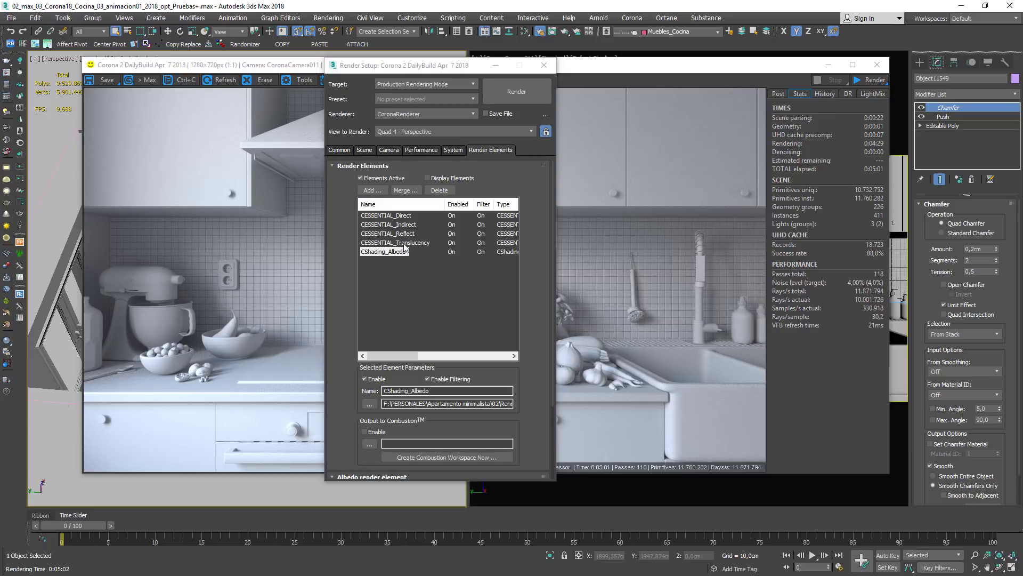
{"action": "left_click", "coordinate": [408, 215]}
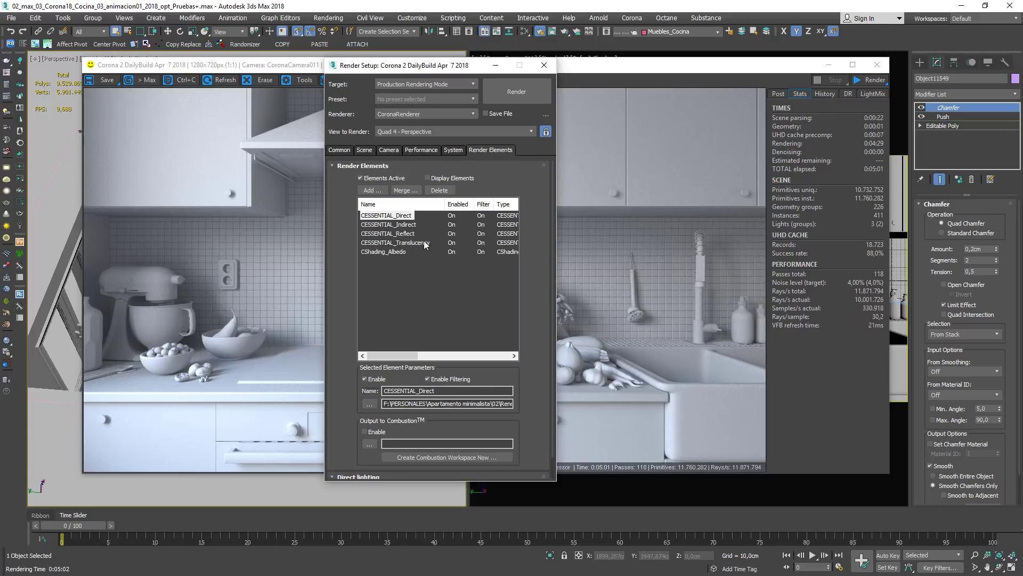
{"action": "left_click", "coordinate": [405, 216]}
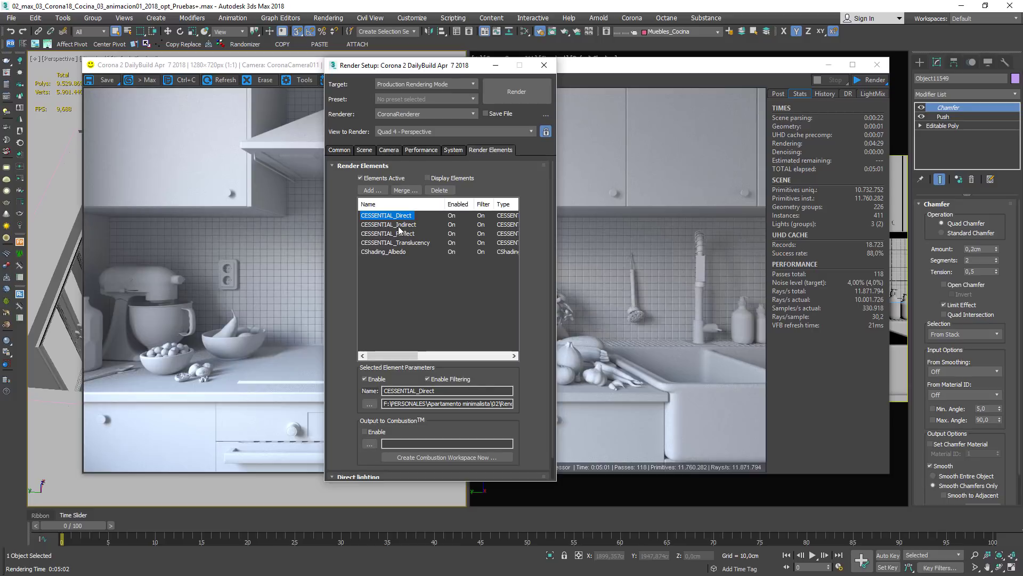
{"action": "left_click", "coordinate": [399, 224]}
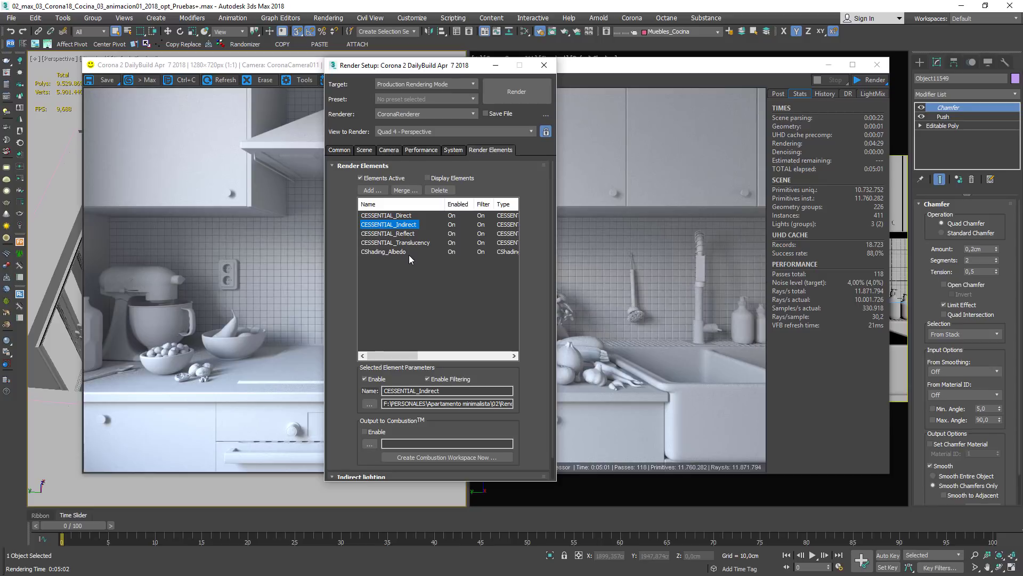
{"action": "left_click", "coordinate": [408, 242]}
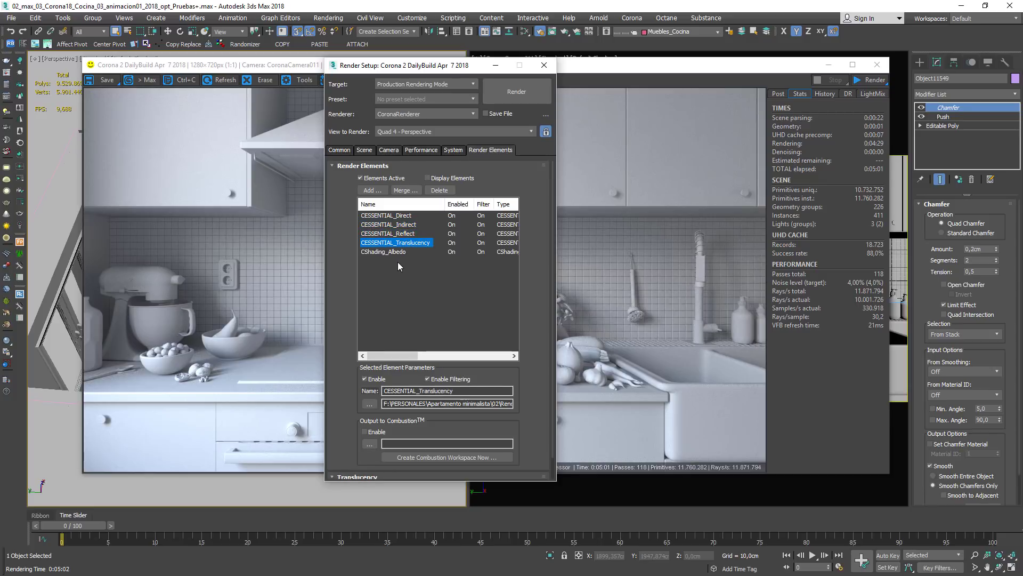
{"action": "left_click", "coordinate": [396, 252]}
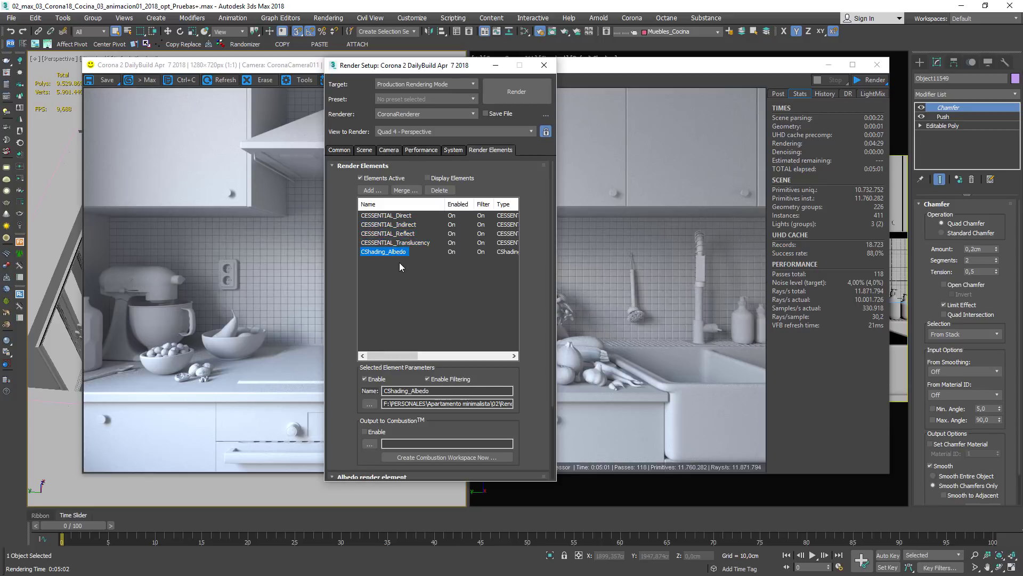
{"action": "left_click", "coordinate": [399, 243]}
{"action": "left_click", "coordinate": [401, 252]}
{"action": "left_click", "coordinate": [392, 253], "text": "ctrl"}
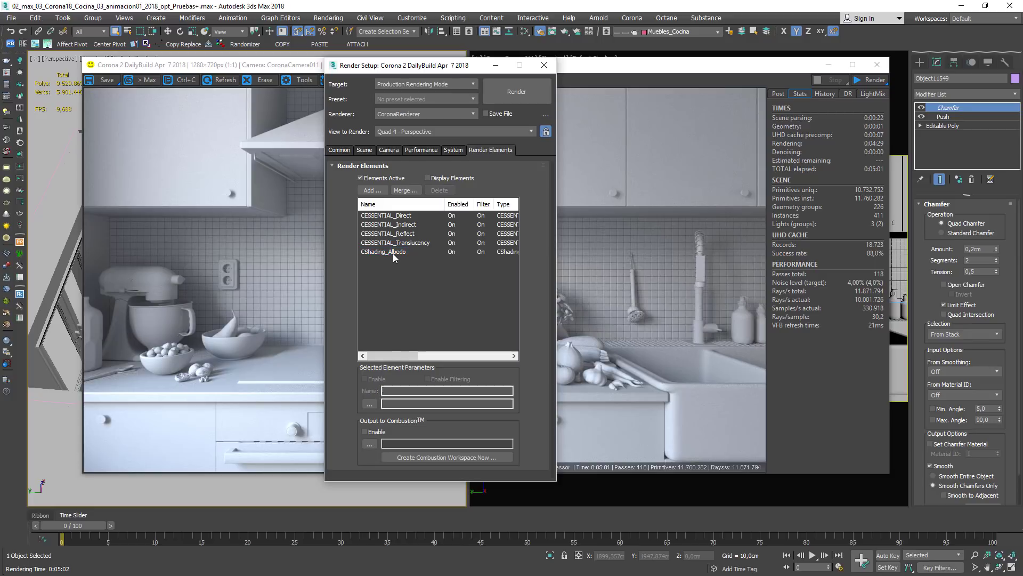
{"action": "left_click", "coordinate": [393, 254]}
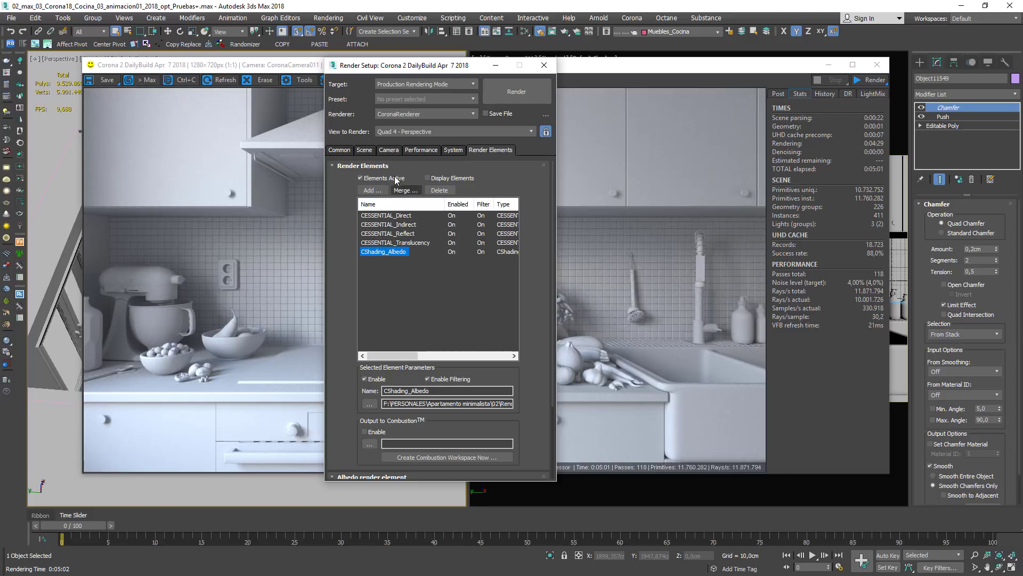
- Set the noise level limit to 2,0 in the progressive rendering limits and check the denoise mode options
{"action": "left_click", "coordinate": [365, 150]}
{"action": "double_click", "coordinate": [399, 221]}
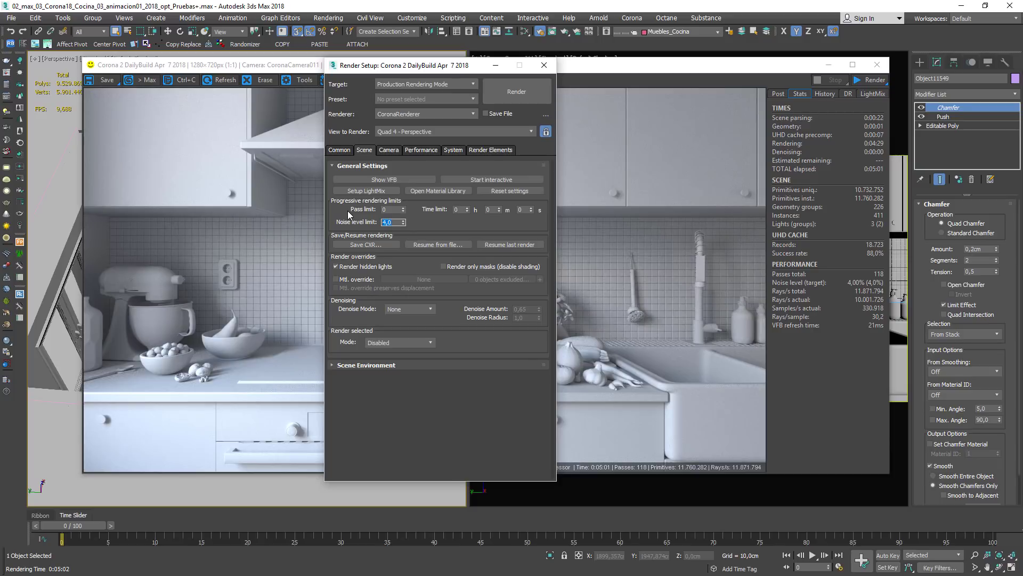
{"action": "type", "text": "2,0"}
{"action": "key", "text": "Return"}
{"action": "left_click", "coordinate": [395, 308]}
{"action": "left_click", "coordinate": [395, 308]}
- Set the noise level limit to 5 and review the denoise modes, keeping None
{"action": "double_click", "coordinate": [395, 223]}
{"action": "type", "text": "5"}
{"action": "key", "text": "Return"}
{"action": "left_click", "coordinate": [405, 309]}
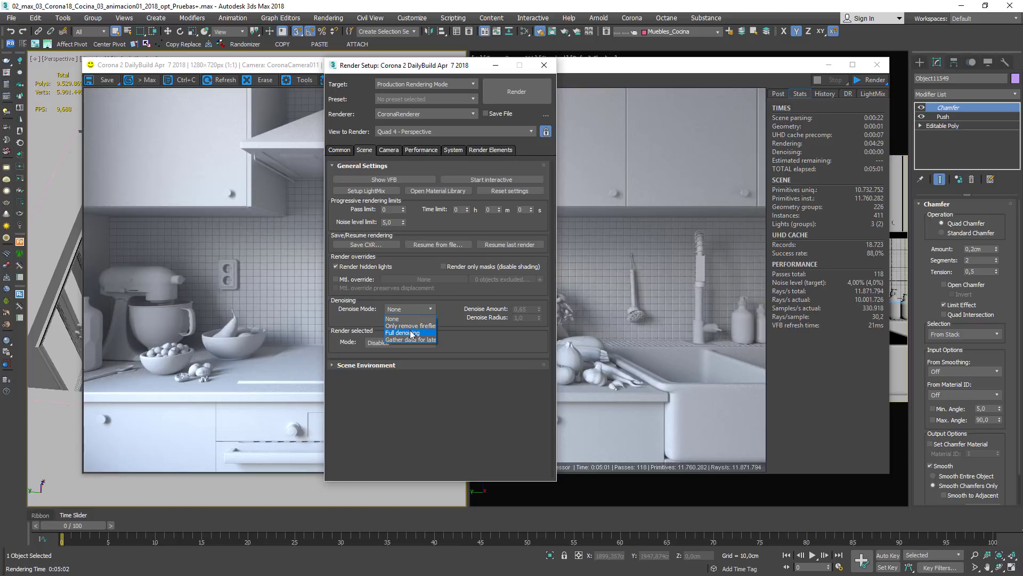
{"action": "left_click", "coordinate": [408, 319]}
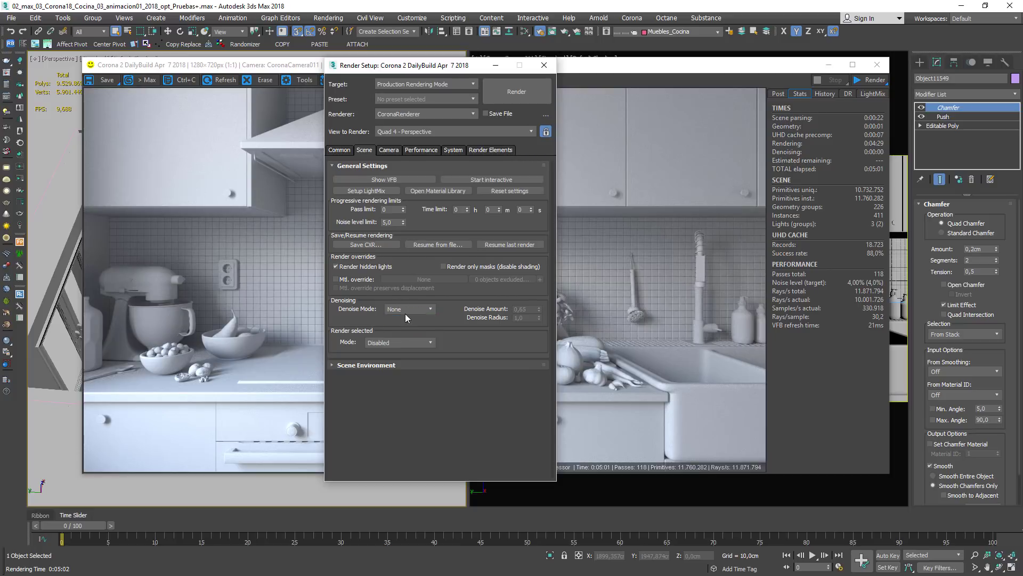
- Set the noise level limit to 4 in the progressive rendering limits
{"action": "double_click", "coordinate": [396, 224]}
{"action": "type", "text": "4"}
{"action": "key", "text": "Return"}
- Arrange the render settings window beside the frame buffer and shorten it so the rendered kitchen remains visible
{"action": "left_click_drag", "start_coordinate": [461, 71], "coordinate": [556, 50]}
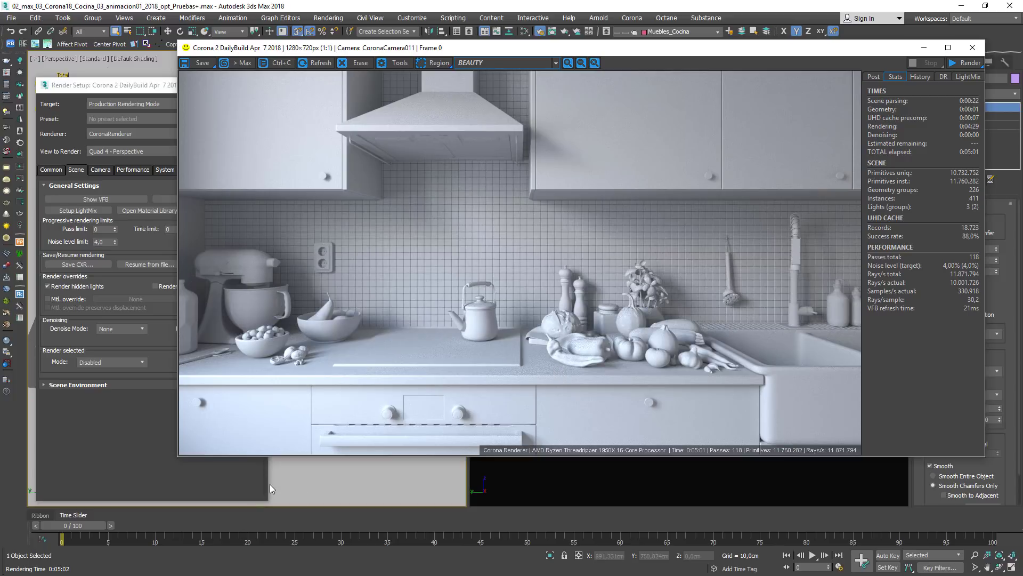
{"action": "left_click_drag", "start_coordinate": [187, 499], "coordinate": [183, 404]}
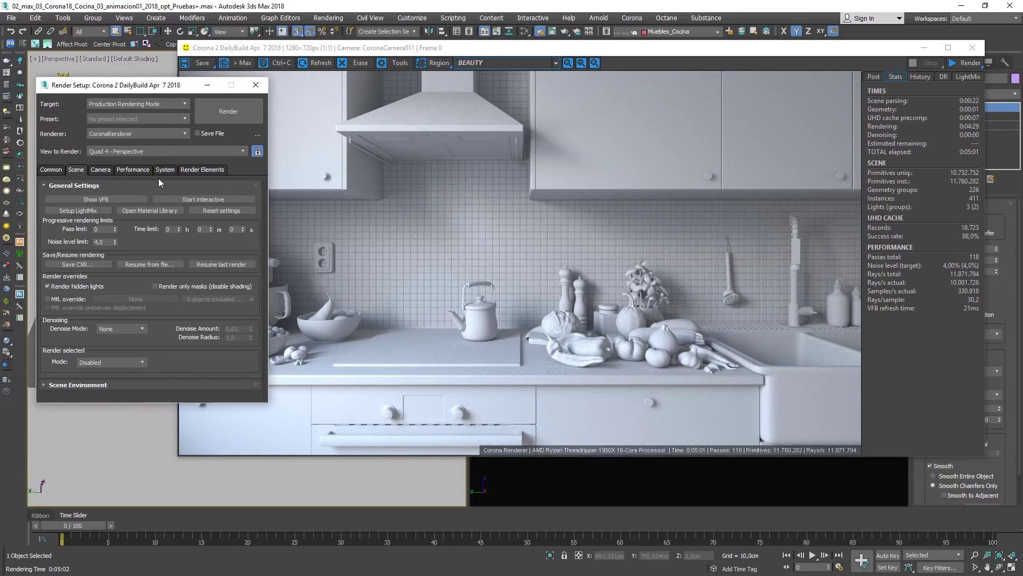
{"action": "left_click_drag", "start_coordinate": [135, 86], "coordinate": [155, 96]}
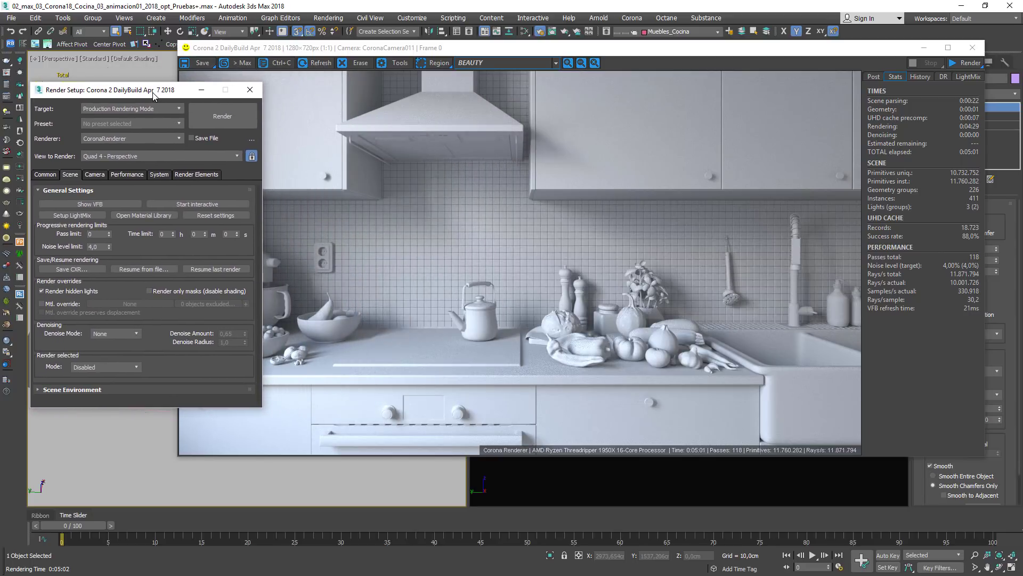
- Display the CESSENTIAL_Direct pass in the frame buffer and inspect the noise on the vegetables up close
{"action": "left_click", "coordinate": [542, 210]}
{"action": "left_click", "coordinate": [507, 62]}
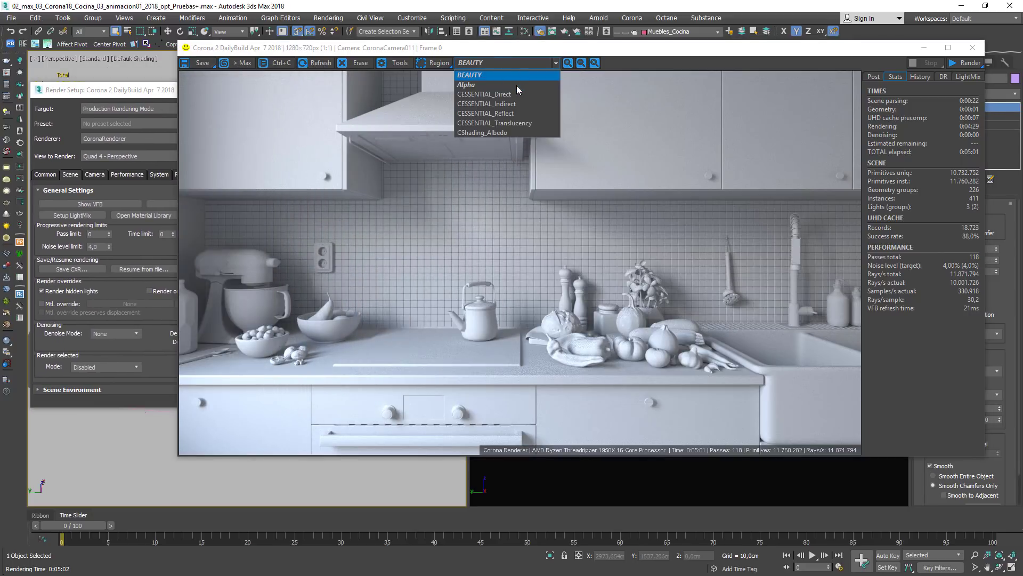
{"action": "left_click", "coordinate": [518, 94]}
{"action": "scroll", "coordinate": [568, 357], "scroll_direction": "up", "scroll_amount": 2}
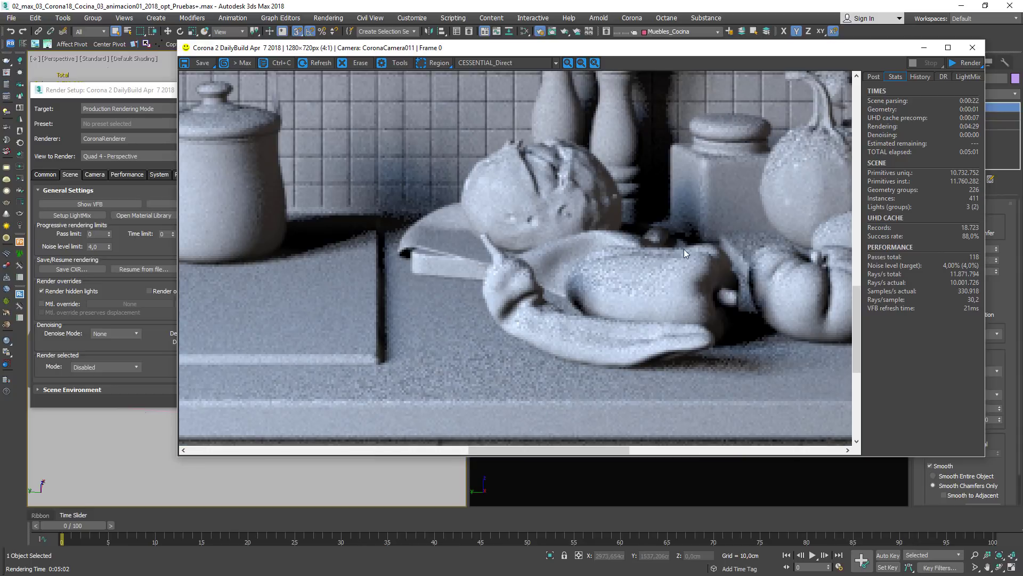
{"action": "left_click_drag", "start_coordinate": [600, 283], "coordinate": [601, 173]}
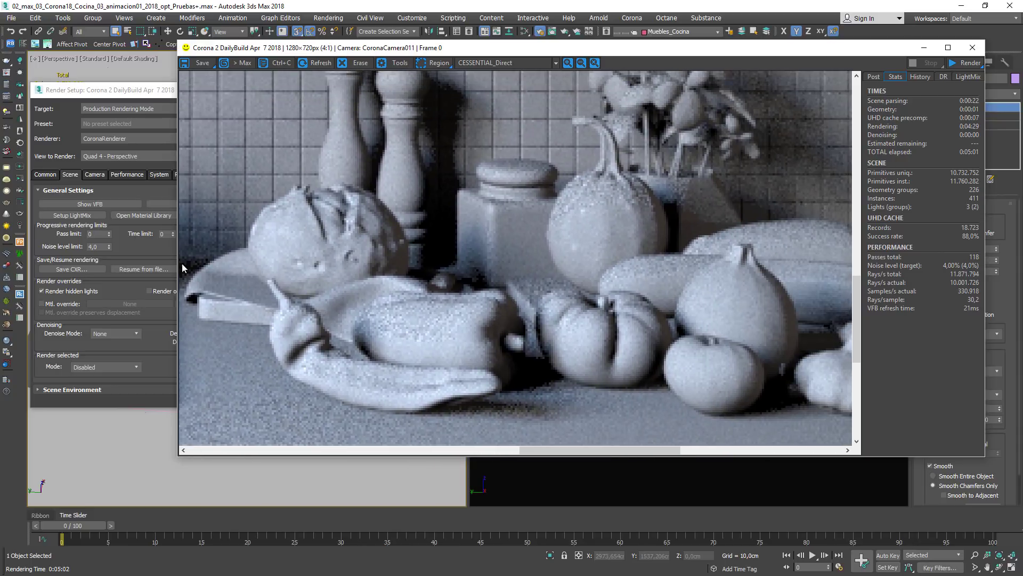
- Examine the Light Samples Multiplier in the performance settings in relation to the direct lighting noise
{"action": "left_click", "coordinate": [88, 175]}
{"action": "left_click", "coordinate": [128, 174]}
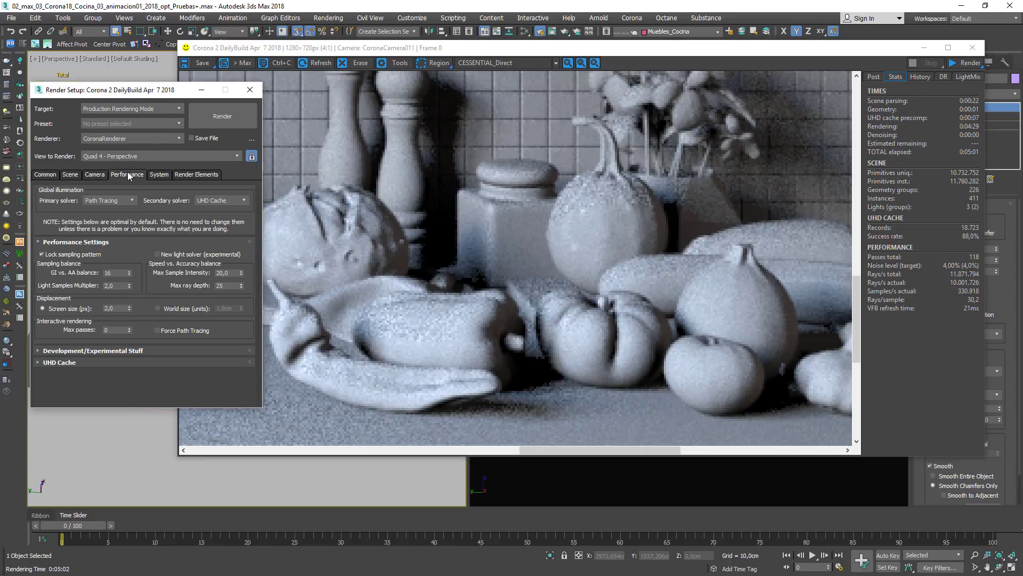
{"action": "double_click", "coordinate": [109, 286]}
{"action": "left_click", "coordinate": [359, 338]}
- Display the BEAUTY pass again and close the Render Setup and frame buffer windows
{"action": "left_click", "coordinate": [506, 63]}
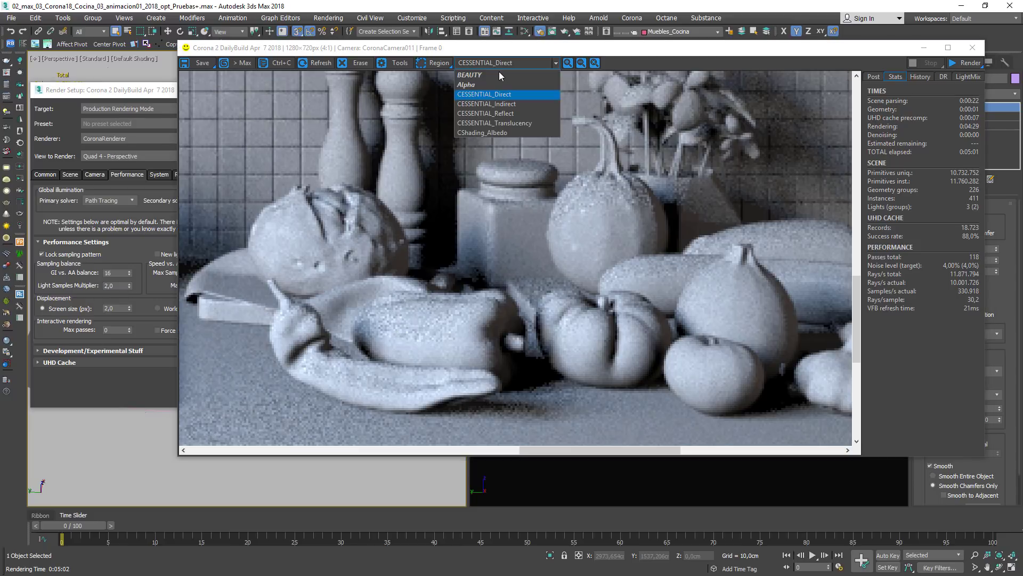
{"action": "left_click", "coordinate": [479, 76]}
{"action": "left_click", "coordinate": [122, 89]}
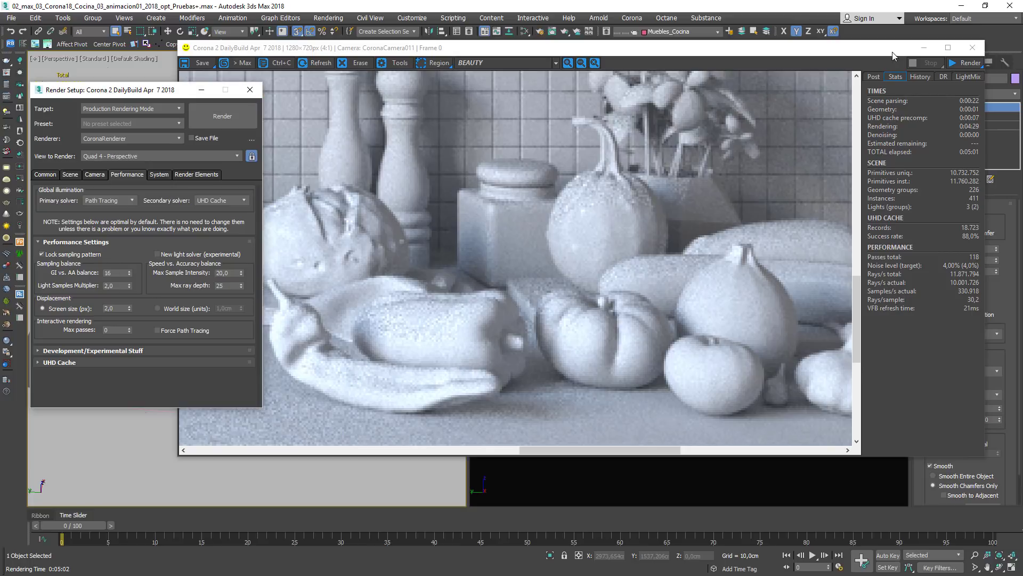
{"action": "left_click", "coordinate": [249, 90]}
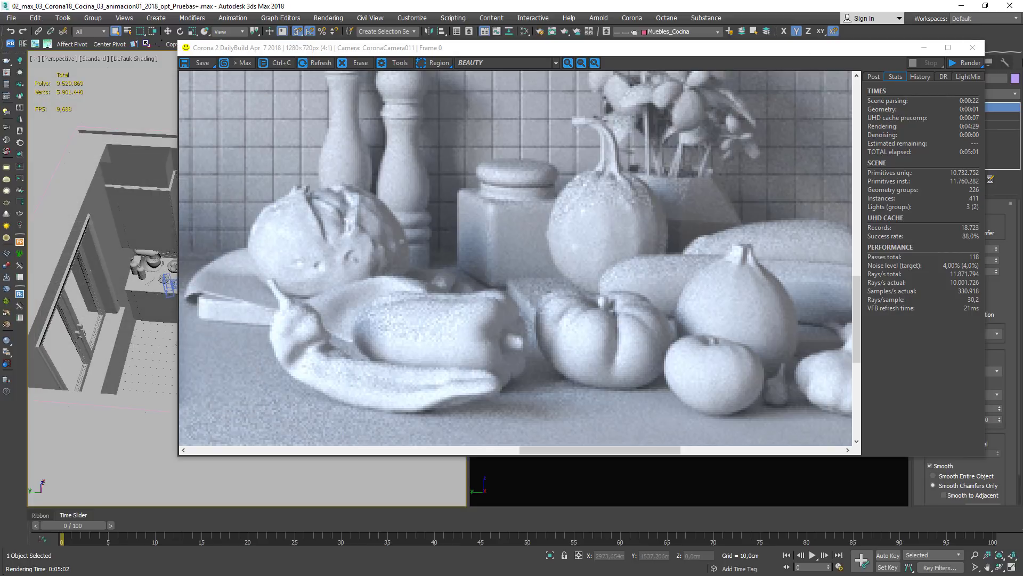
{"action": "left_click", "coordinate": [973, 48]}
- Examine the kitchen model and its window opening from inside and outside in the perspective view
{"action": "mouse_move", "coordinate": [136, 325]}
{"action": "middle_mouse_down"}
{"action": "mouse_move", "coordinate": [170, 324]}
{"action": "mouse_move", "coordinate": [154, 326]}
{"action": "middle_mouse_up"}
{"action": "middle_click_drag", "start_coordinate": [120, 210], "coordinate": [157, 228]}
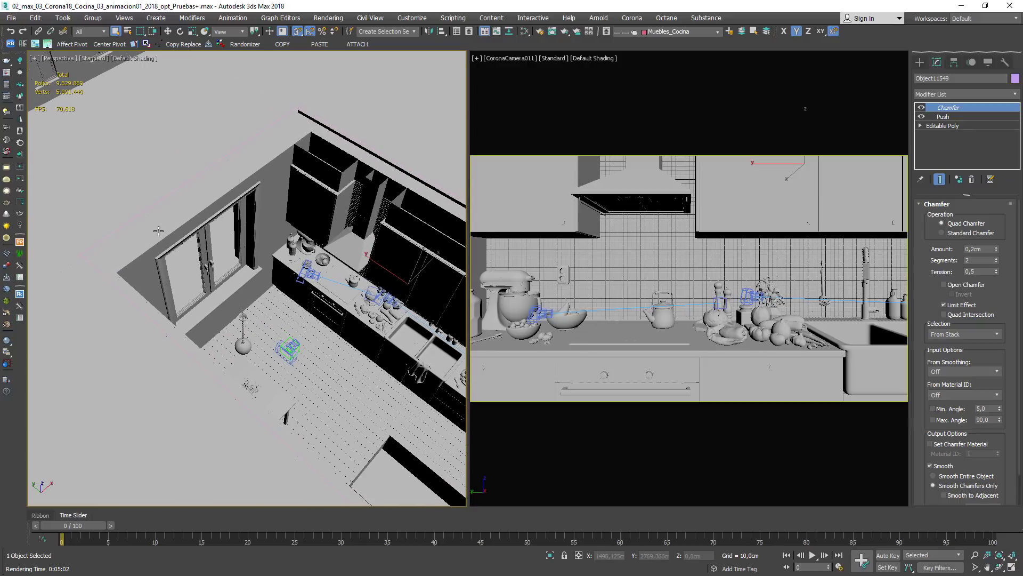
{"action": "middle_click_drag", "start_coordinate": [320, 383], "coordinate": [276, 387]}
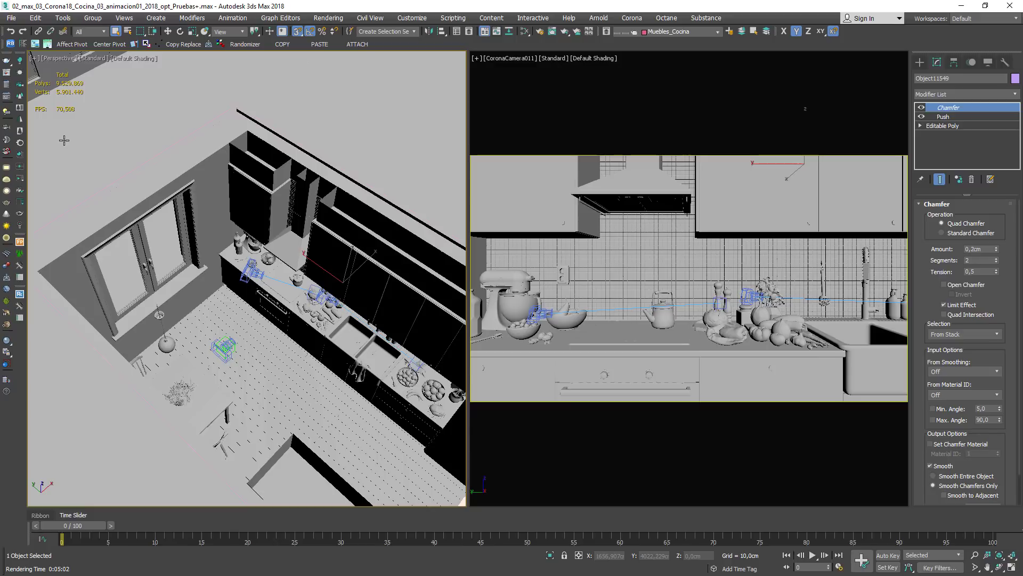
{"action": "middle_click_drag", "start_coordinate": [338, 366], "coordinate": [329, 350]}
{"action": "scroll", "coordinate": [287, 345], "scroll_direction": "up", "scroll_amount": 2}
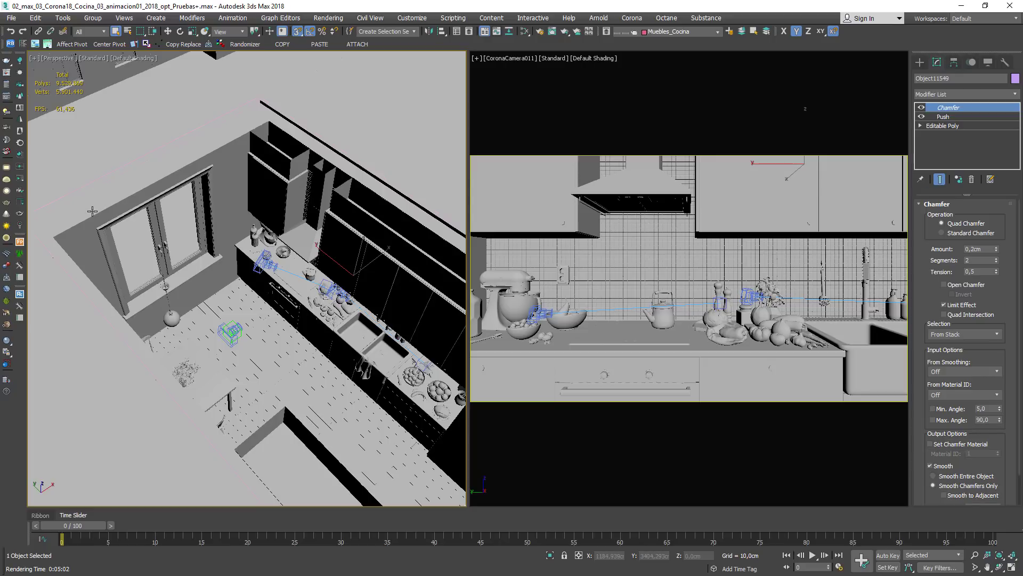
{"action": "middle_click_drag", "start_coordinate": [97, 293], "coordinate": [149, 281], "text": "alt"}
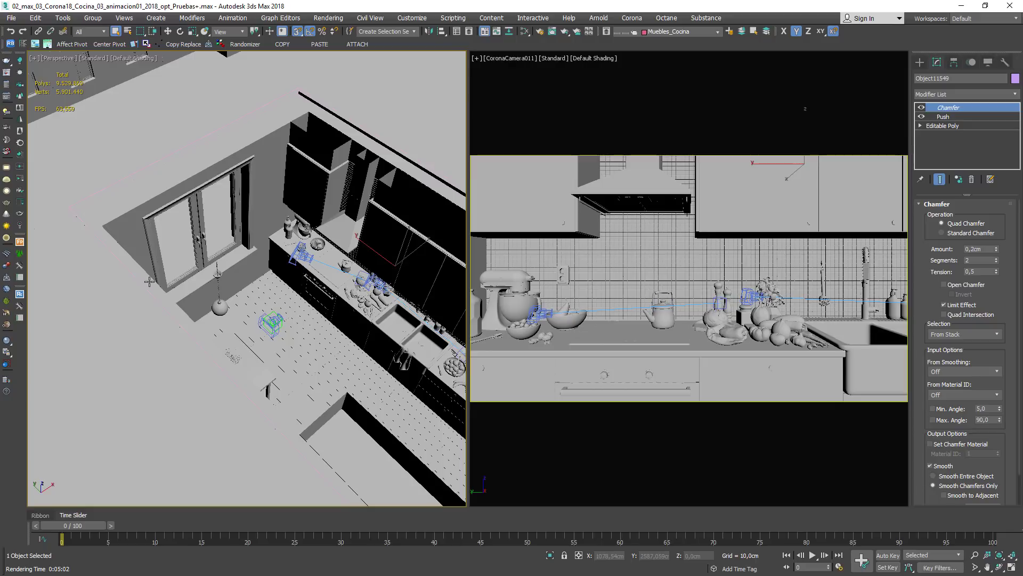
{"action": "middle_click_drag", "start_coordinate": [195, 241], "coordinate": [280, 319], "text": "alt"}
- Unhide all objects and select the portal plane covering the kitchen window
{"action": "right_click", "coordinate": [200, 317]}
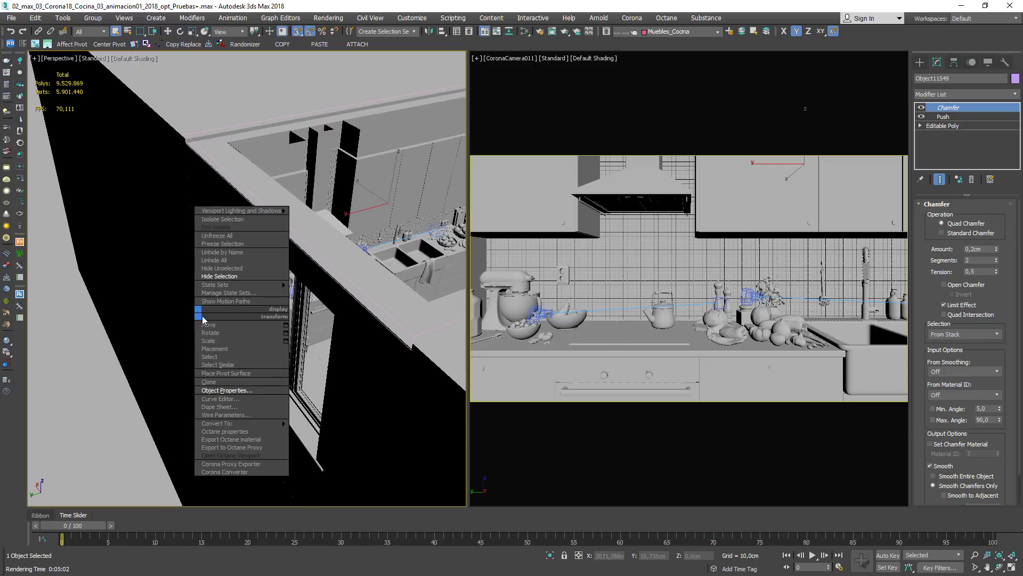
{"action": "left_click", "coordinate": [222, 261]}
{"action": "left_click", "coordinate": [263, 334]}
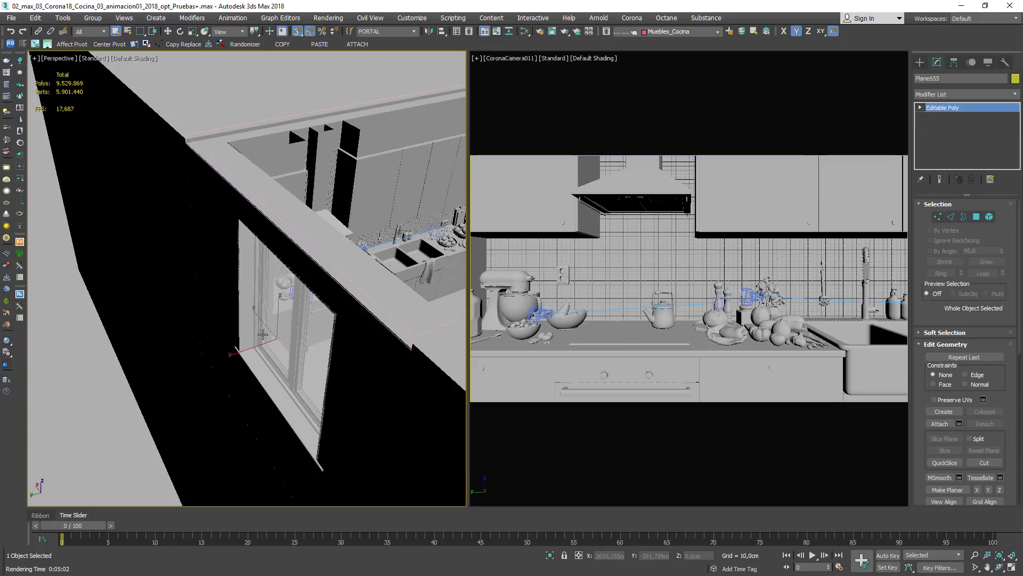
{"action": "middle_click_drag", "start_coordinate": [309, 334], "coordinate": [225, 274]}
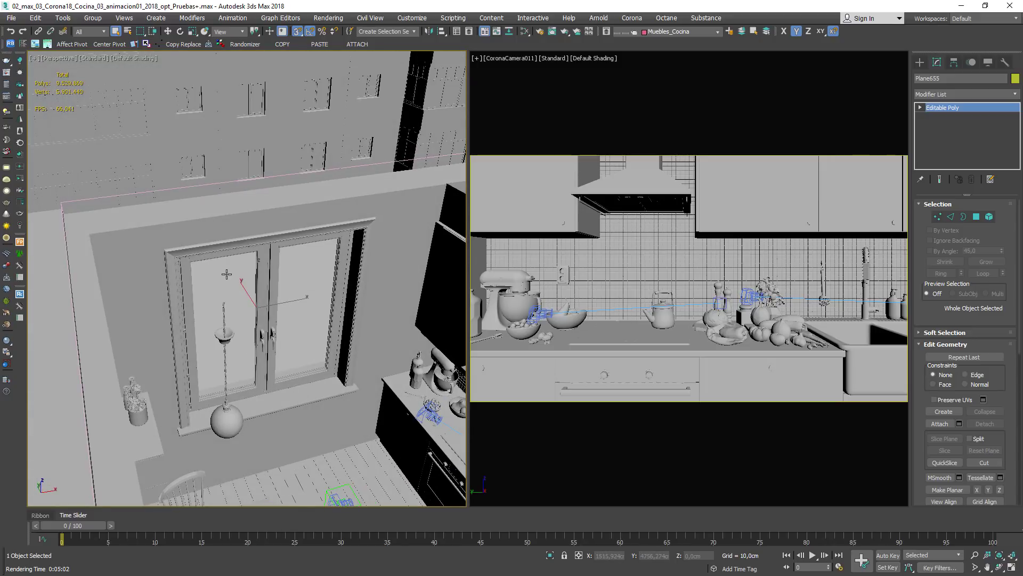
{"action": "middle_click_drag", "start_coordinate": [322, 322], "coordinate": [249, 327], "text": "alt"}
{"action": "scroll", "coordinate": [314, 300], "scroll_direction": "down", "scroll_amount": 3}
{"action": "middle_click_drag", "start_coordinate": [249, 326], "coordinate": [280, 332], "text": "alt"}
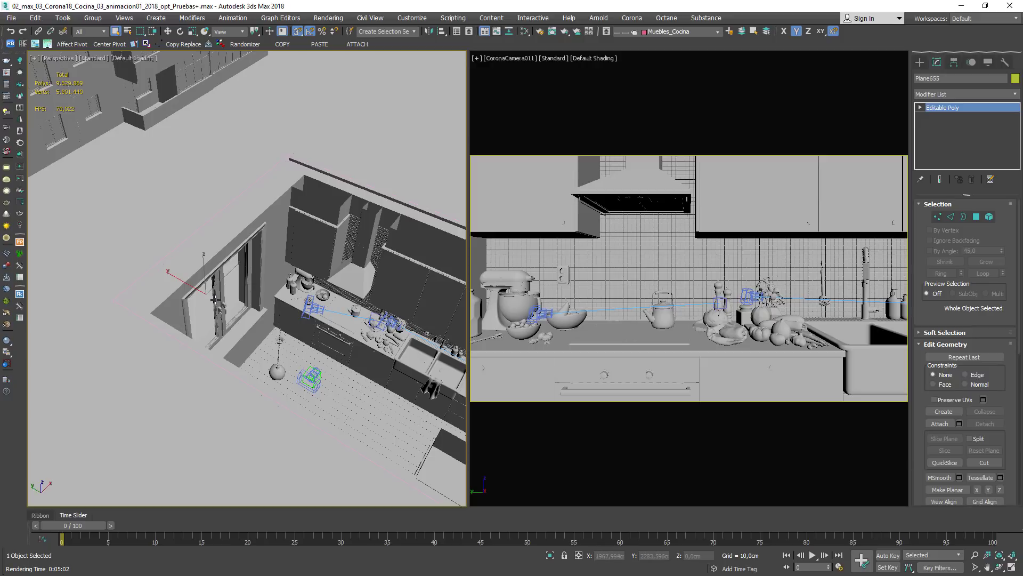
{"action": "middle_click_drag", "start_coordinate": [238, 320], "coordinate": [254, 317], "text": "alt"}
- Create a new CoronaPortalMtl material in the Slate Material Editor
{"action": "key", "text": "m"}
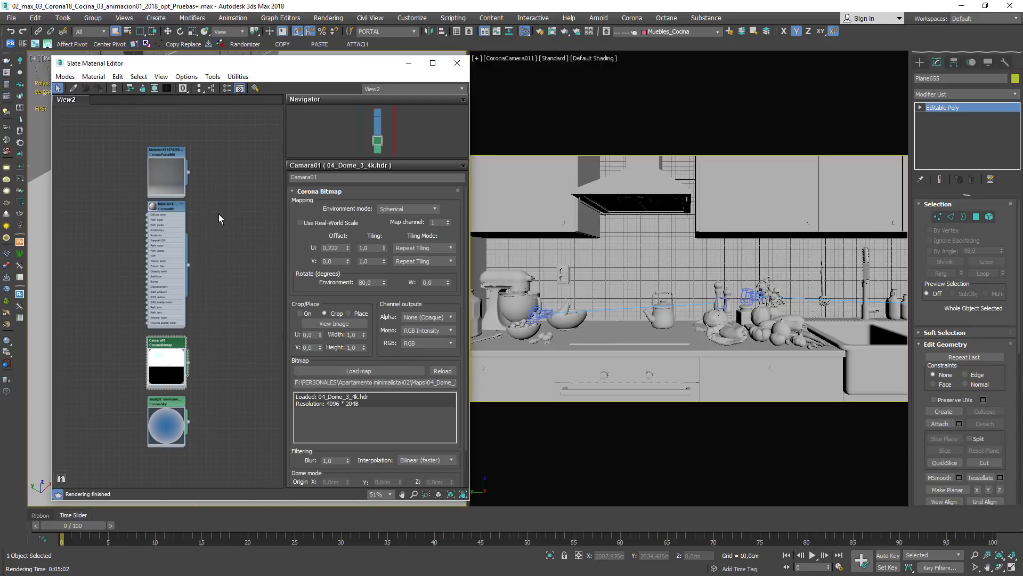
{"action": "right_click", "coordinate": [204, 193]}
{"action": "mouse_move", "coordinate": [251, 202]}
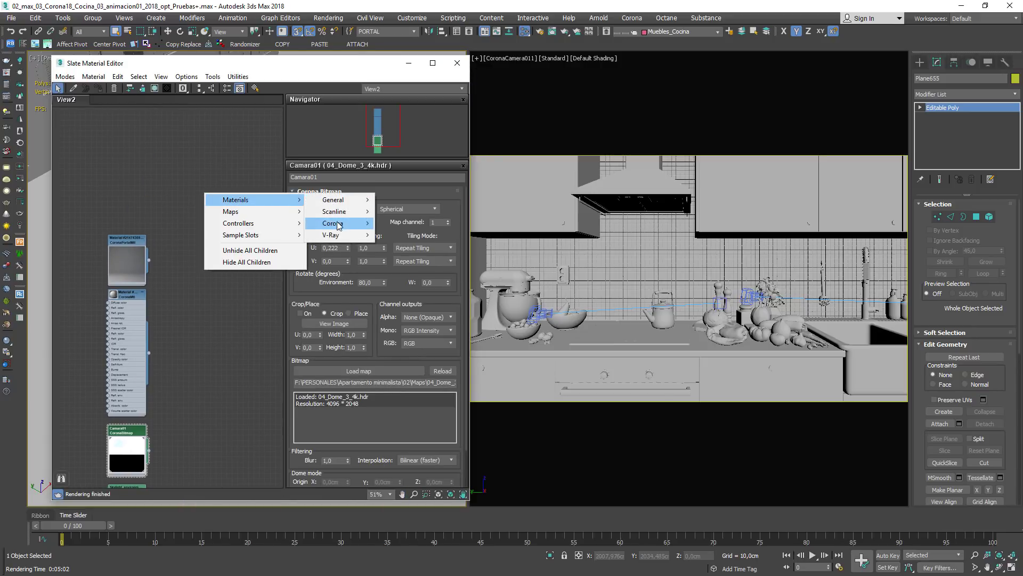
{"action": "mouse_move", "coordinate": [337, 225]}
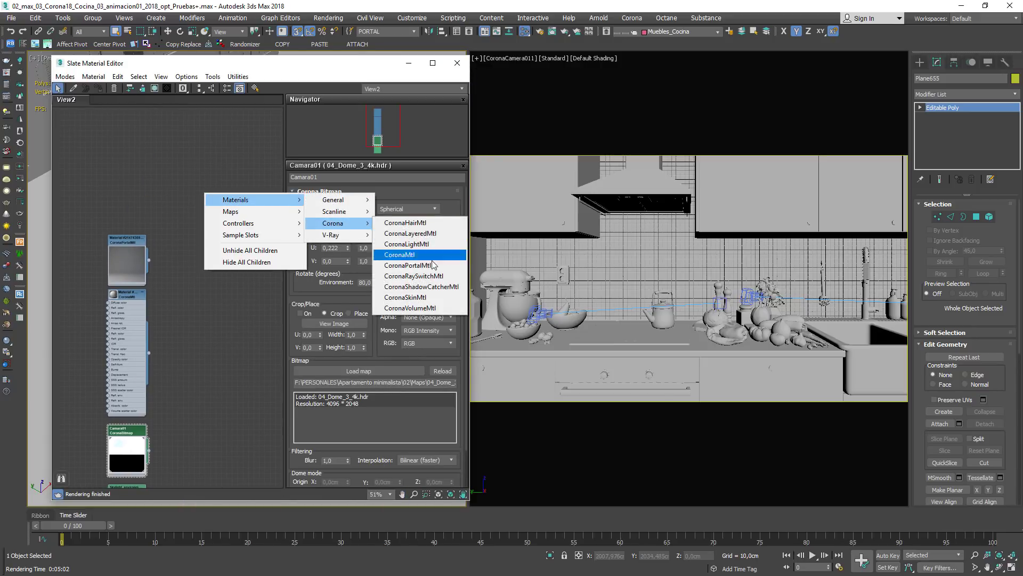
{"action": "left_click", "coordinate": [408, 265]}
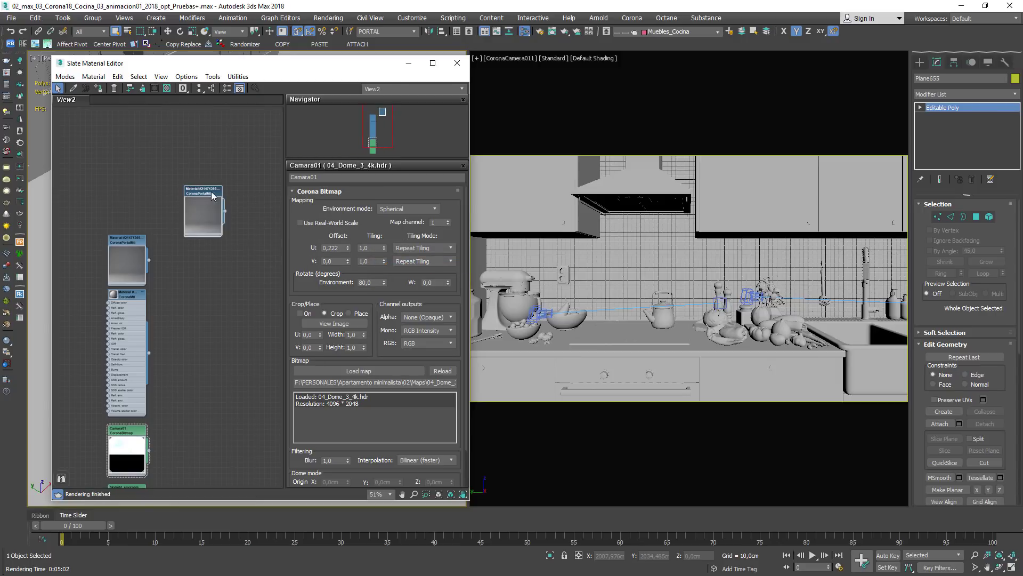
- Assign the new CoronaPortalMtl material to the selected window plane and close the material editor
{"action": "left_click_drag", "start_coordinate": [211, 192], "coordinate": [151, 170]}
{"action": "left_click_drag", "start_coordinate": [171, 71], "coordinate": [568, 123]}
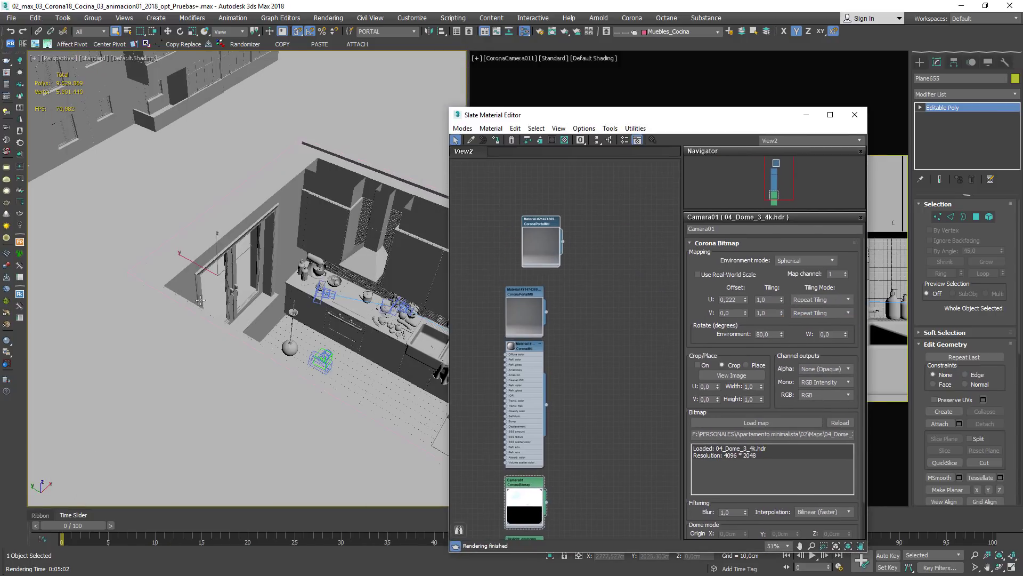
{"action": "left_click", "coordinate": [496, 140]}
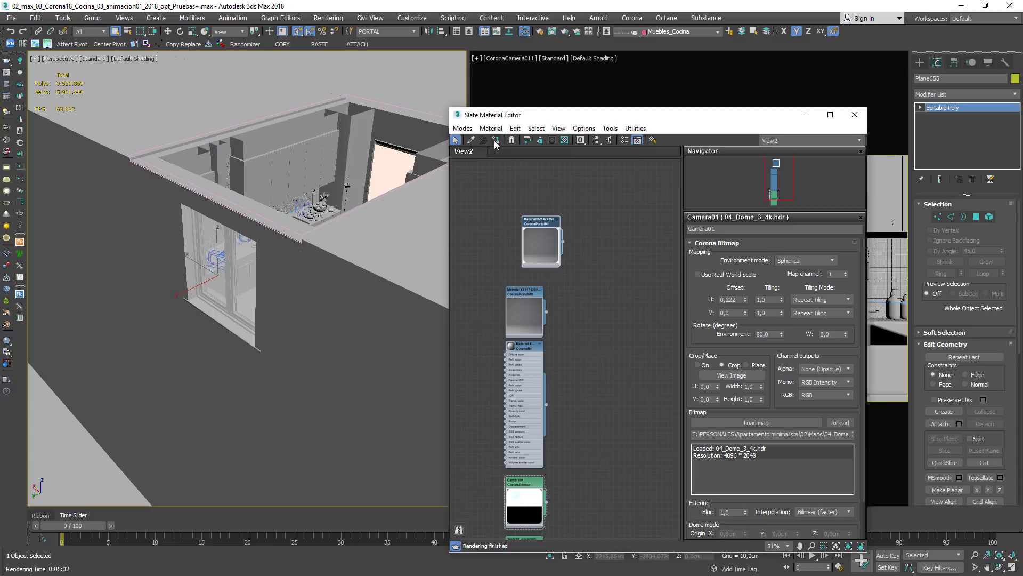
{"action": "left_click", "coordinate": [855, 115]}
- Render the kitchen through CoronaCamera011 with the window portal in place and inspect the vegetables up close
{"action": "middle_click_drag", "start_coordinate": [429, 205], "coordinate": [256, 211], "text": "alt"}
{"action": "left_click", "coordinate": [610, 248]}
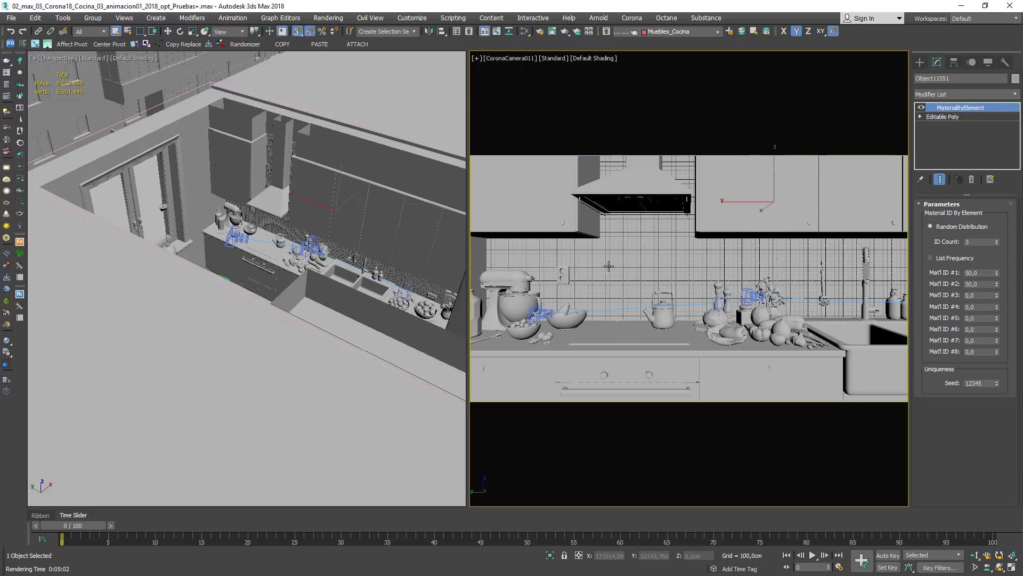
{"action": "key", "text": "shift+q"}
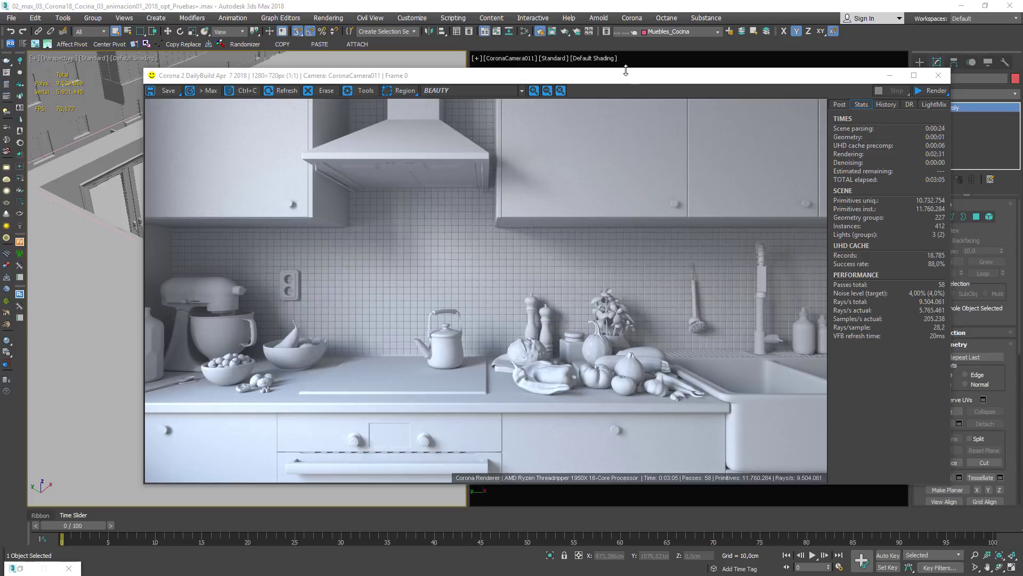
{"action": "left_click_drag", "start_coordinate": [641, 78], "coordinate": [606, 57]}
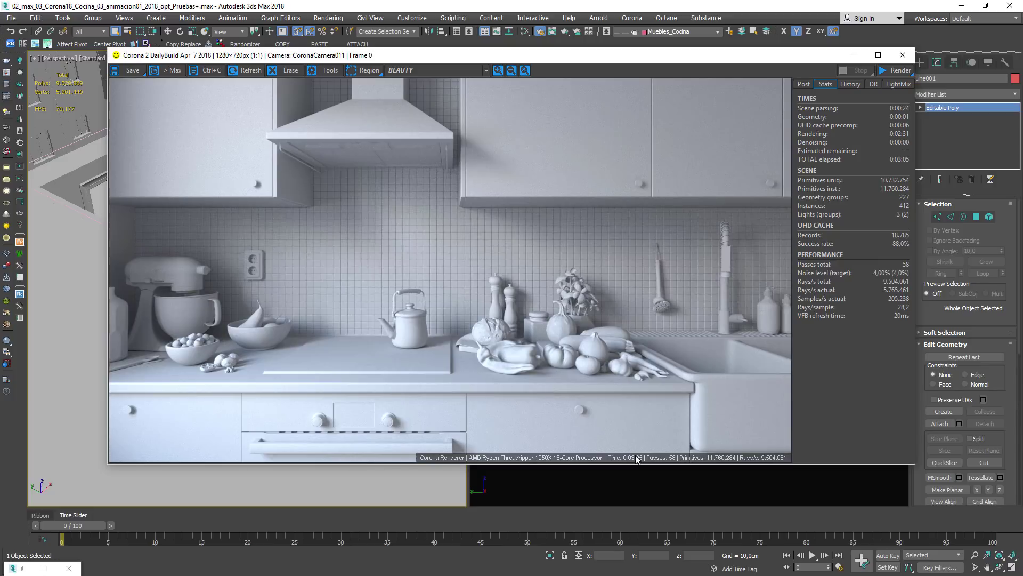
{"action": "scroll", "coordinate": [640, 397], "scroll_direction": "up", "scroll_amount": 1}
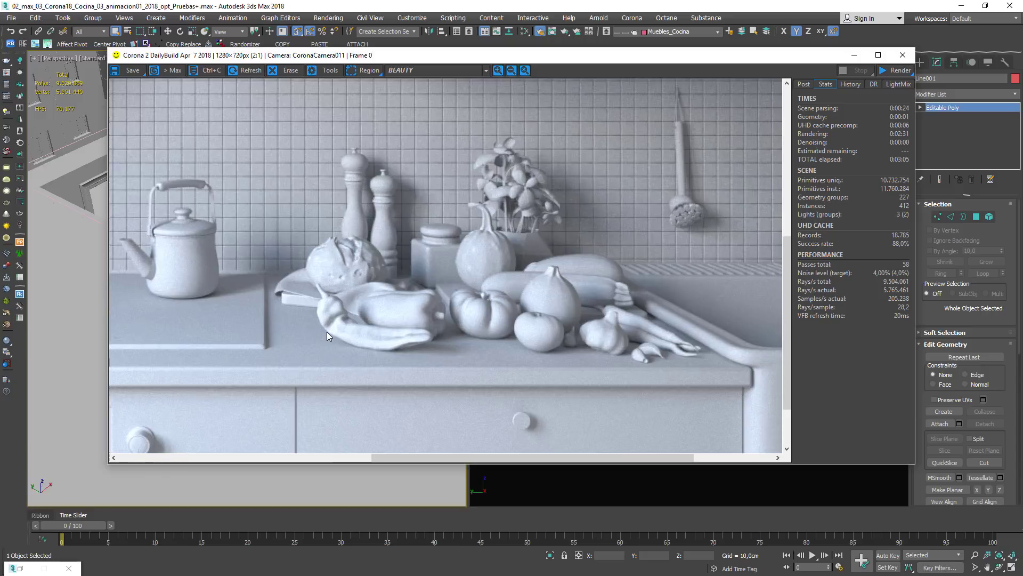
- Rename the newest snapshot in the render history as Portales
{"action": "left_click", "coordinate": [850, 85]}
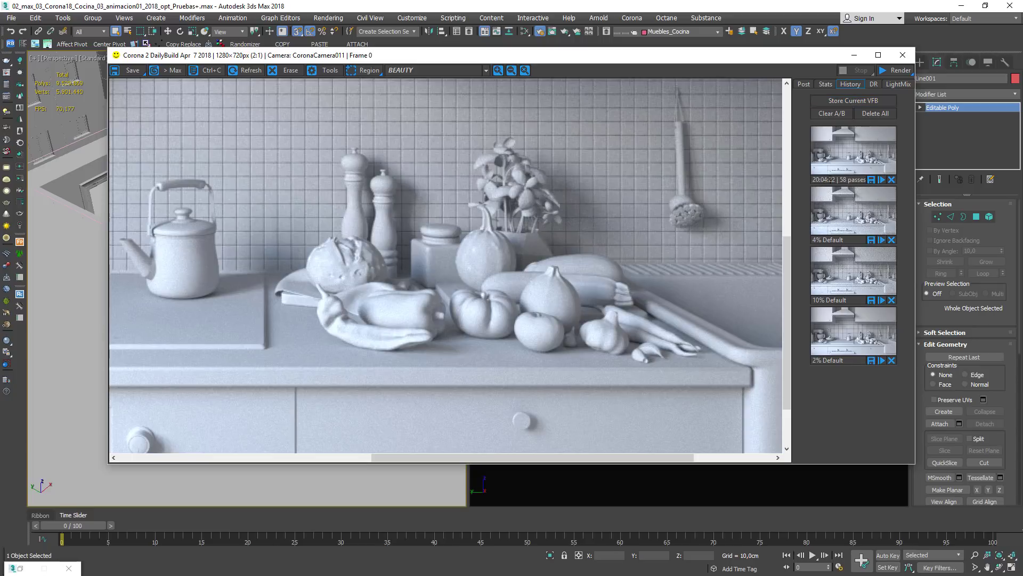
{"action": "double_click", "coordinate": [856, 179]}
{"action": "key", "text": "BackSpace"}
{"action": "type", "text": "Portales"}
- Compare the Portales snapshot as A against 4% Default as B in the BEAUTY pass, examining noise around the kettle and vegetables
{"action": "left_click", "coordinate": [847, 155]}
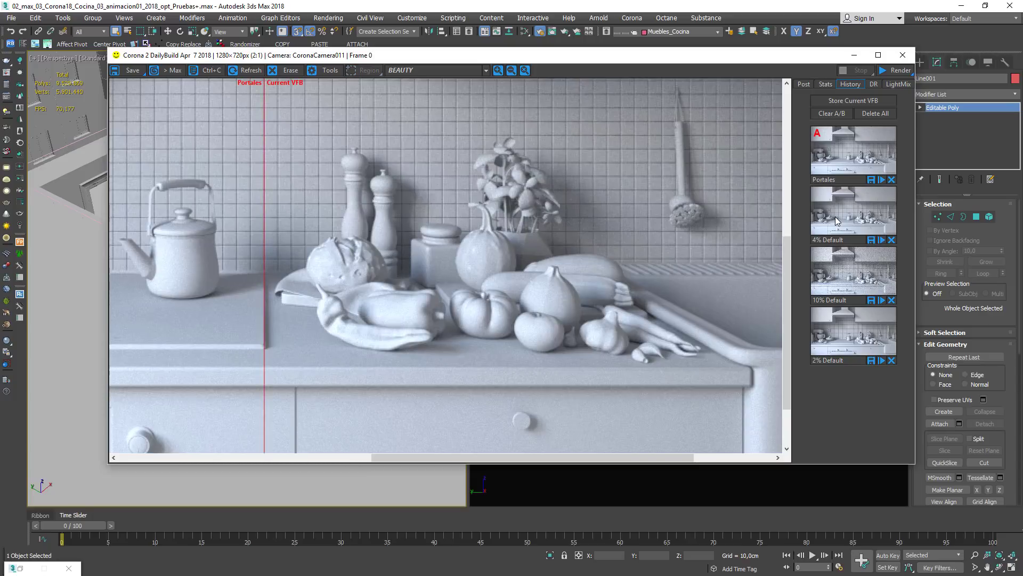
{"action": "left_click", "coordinate": [836, 220]}
{"action": "scroll", "coordinate": [332, 218], "scroll_direction": "down", "scroll_amount": 2}
{"action": "scroll", "coordinate": [454, 360], "scroll_direction": "up", "scroll_amount": 2}
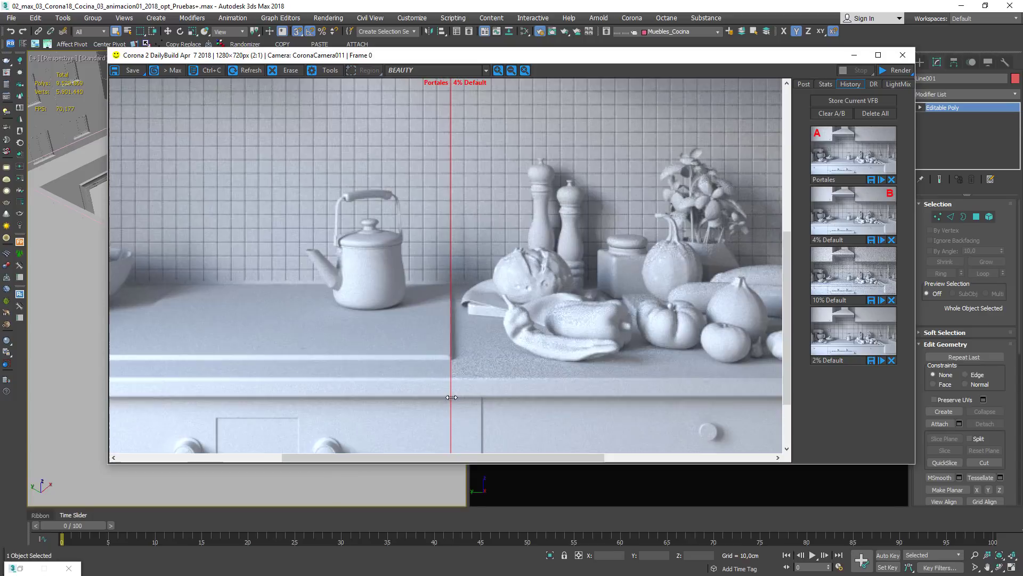
{"action": "left_click_drag", "start_coordinate": [454, 361], "coordinate": [567, 344]}
{"action": "middle_click_drag", "start_coordinate": [608, 328], "coordinate": [485, 312]}
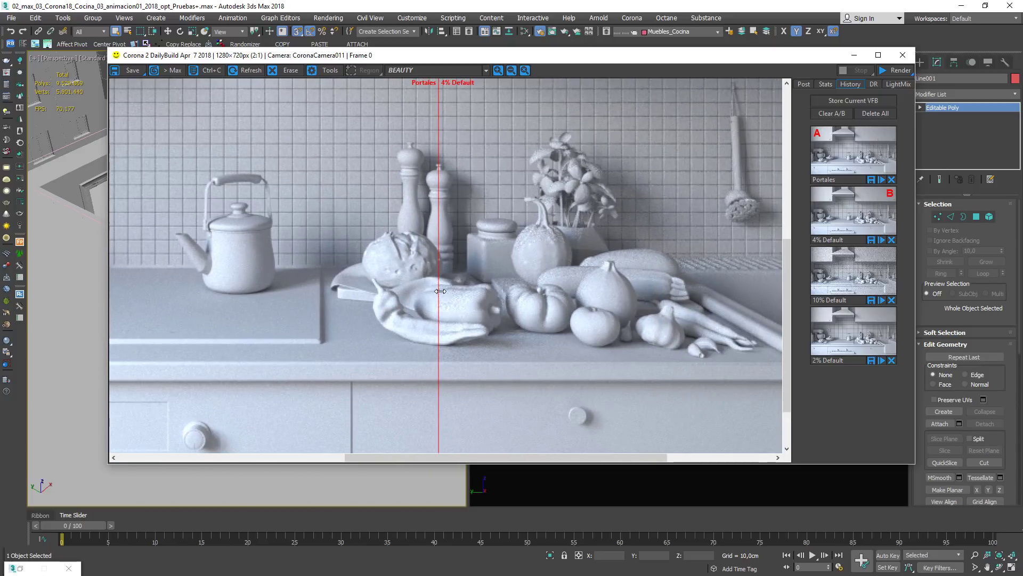
{"action": "left_click_drag", "start_coordinate": [440, 304], "coordinate": [292, 299]}
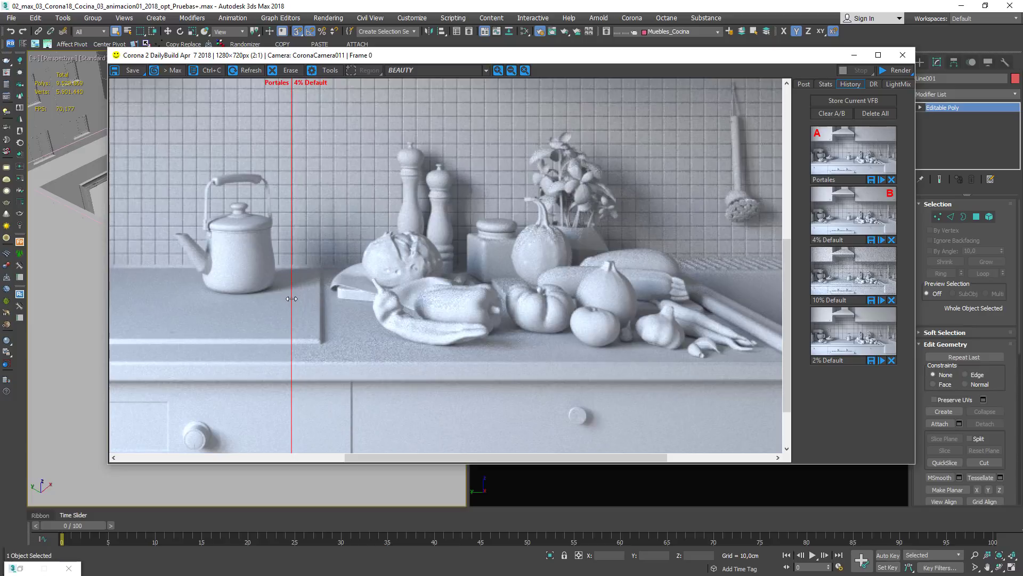
{"action": "left_click_drag", "start_coordinate": [292, 299], "coordinate": [414, 309]}
{"action": "scroll", "coordinate": [475, 341], "scroll_direction": "down", "scroll_amount": 2}
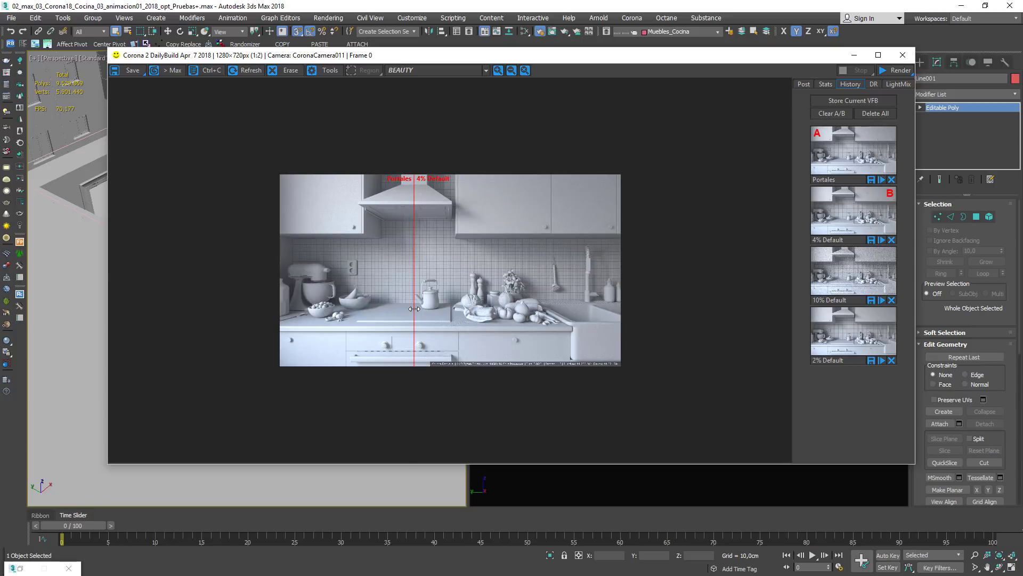
{"action": "scroll", "coordinate": [414, 308], "scroll_direction": "up", "scroll_amount": 1}
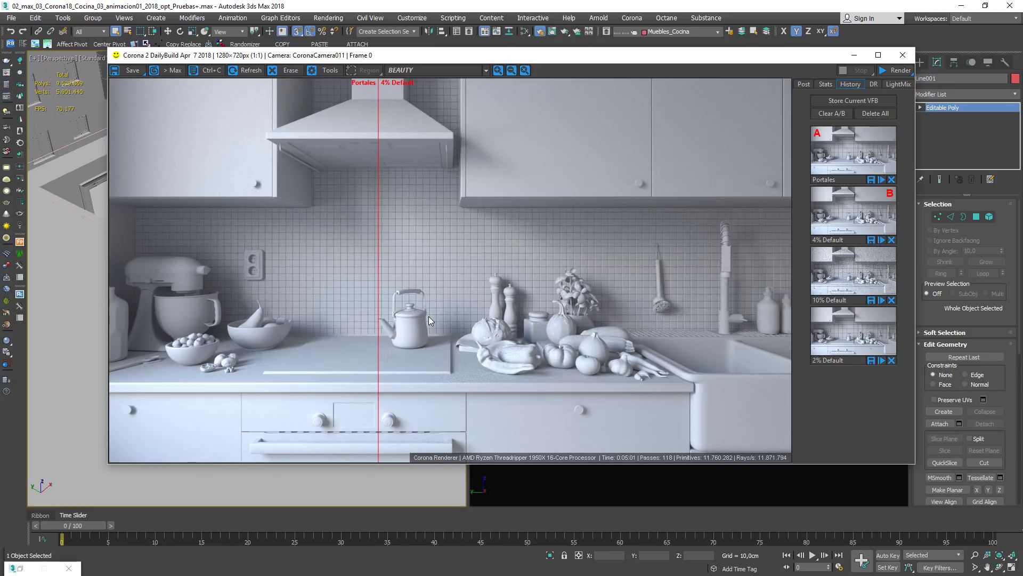
- Compare Portales and 4% Default in the CESSENTIAL_Direct pass, examining noise on the countertop and vegetables
{"action": "left_click_drag", "start_coordinate": [380, 169], "coordinate": [758, 176]}
{"action": "left_click", "coordinate": [401, 71]}
{"action": "left_click", "coordinate": [432, 102]}
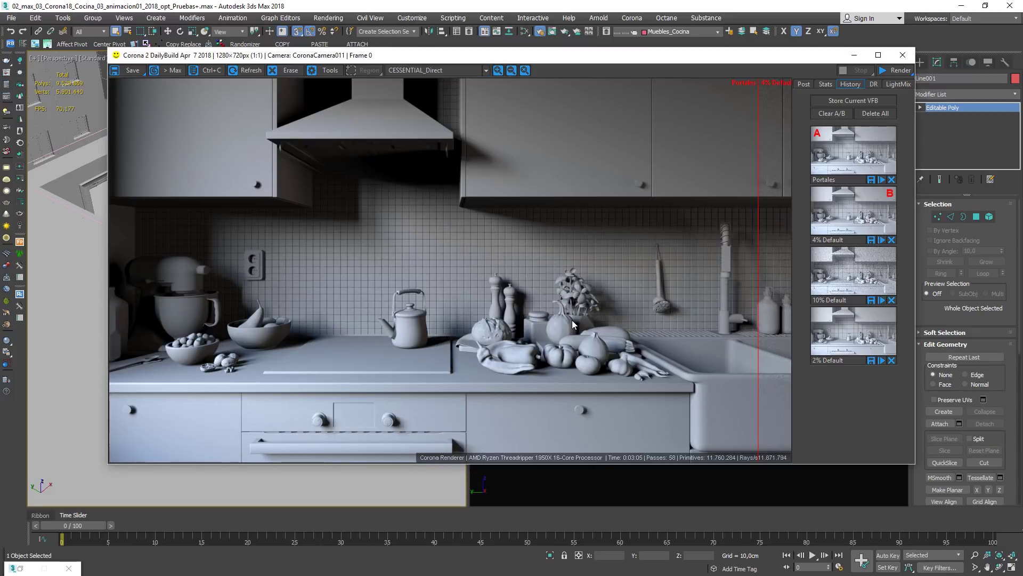
{"action": "scroll", "coordinate": [571, 320], "scroll_direction": "up", "scroll_amount": 3}
{"action": "scroll", "coordinate": [437, 276], "scroll_direction": "down", "scroll_amount": 3}
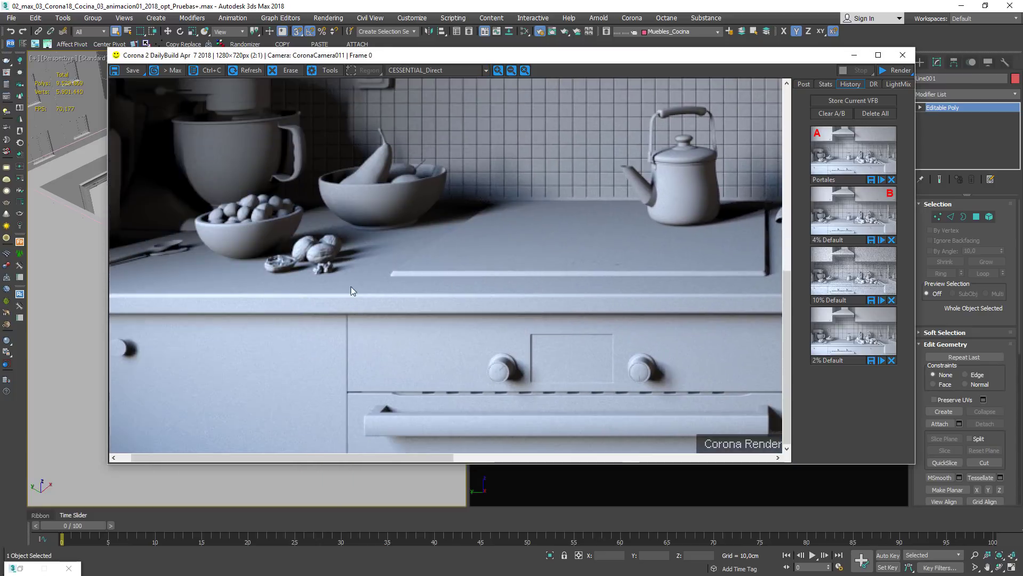
{"action": "left_click_drag", "start_coordinate": [758, 350], "coordinate": [601, 322]}
{"action": "scroll", "coordinate": [539, 377], "scroll_direction": "up", "scroll_amount": 4}
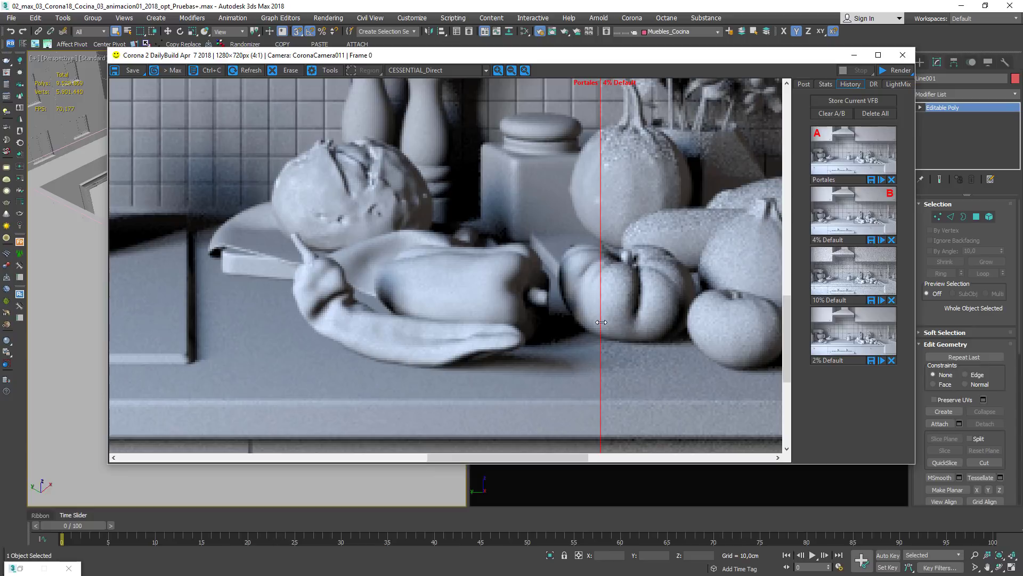
{"action": "scroll", "coordinate": [315, 140], "scroll_direction": "down", "scroll_amount": 4}
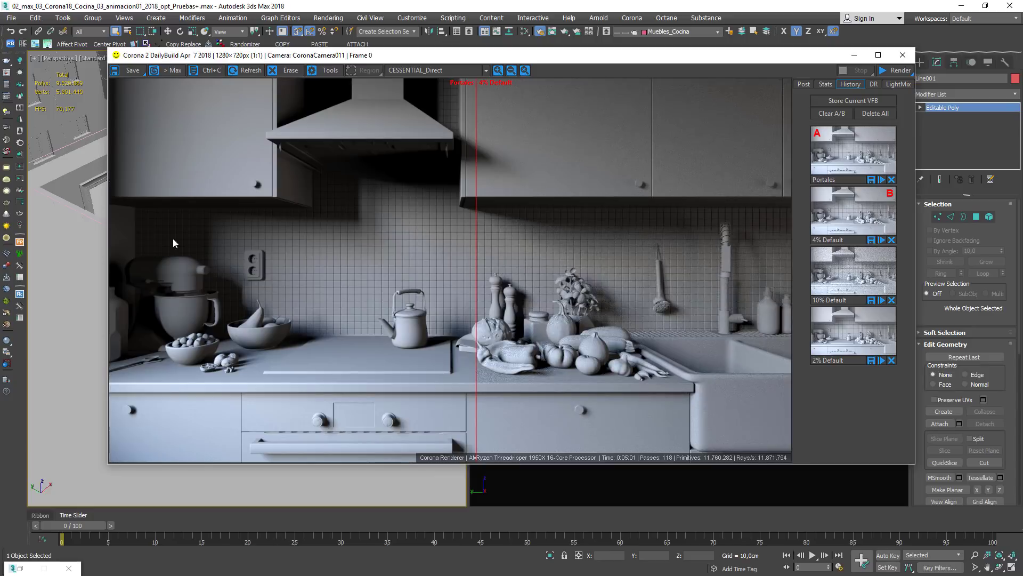
- Compare Portales and 4% Default in the CESSENTIAL_Indirect pass and switch back to BEAUTY
{"action": "left_click", "coordinate": [457, 68]}
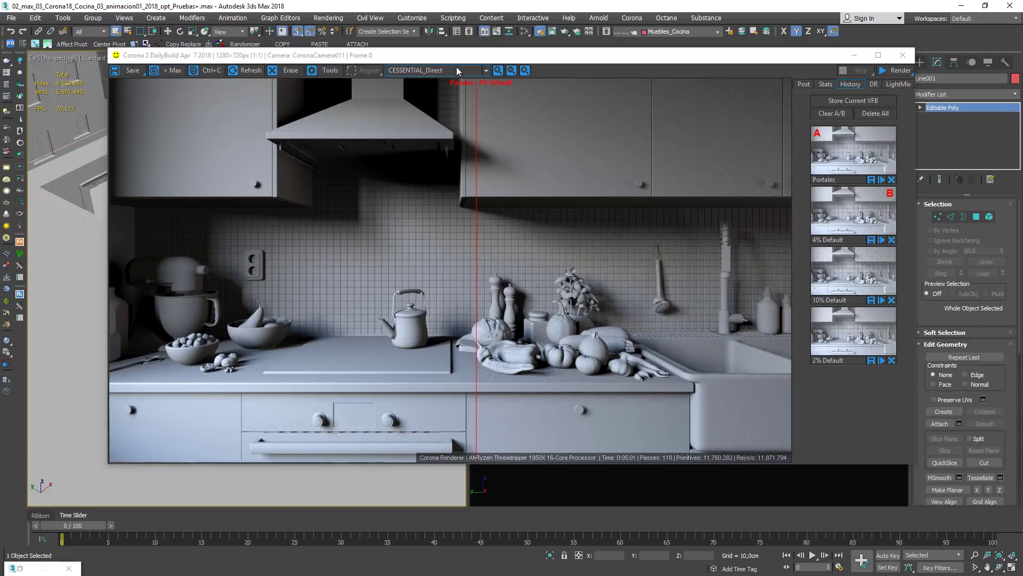
{"action": "left_click", "coordinate": [440, 108]}
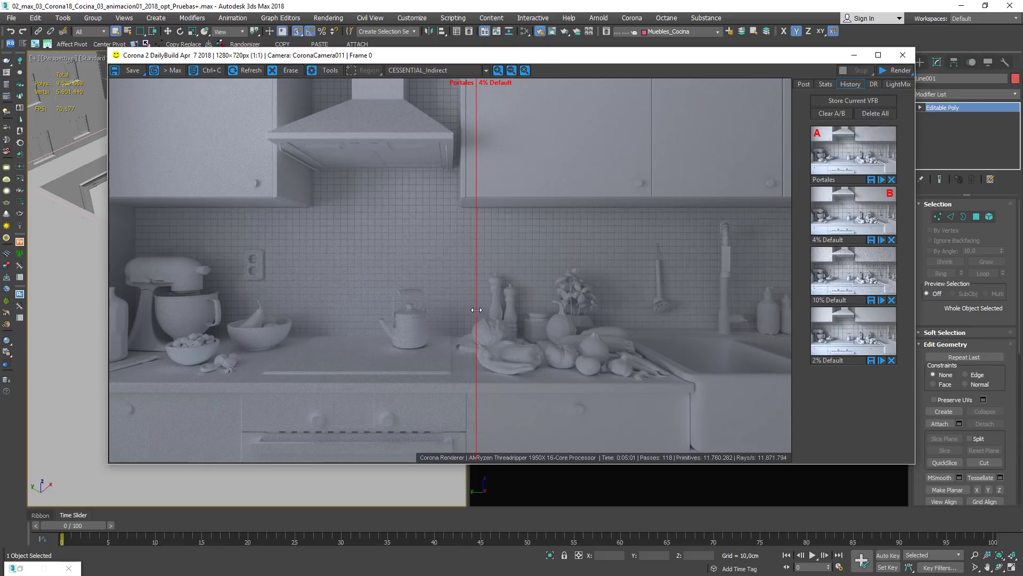
{"action": "left_click_drag", "start_coordinate": [475, 310], "coordinate": [323, 330]}
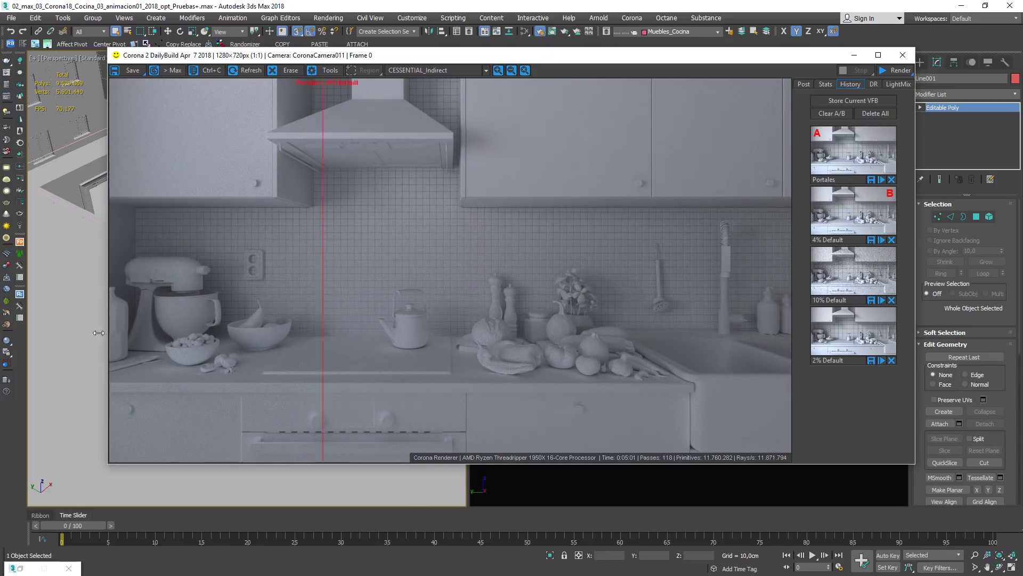
{"action": "left_click_drag", "start_coordinate": [99, 333], "coordinate": [367, 273]}
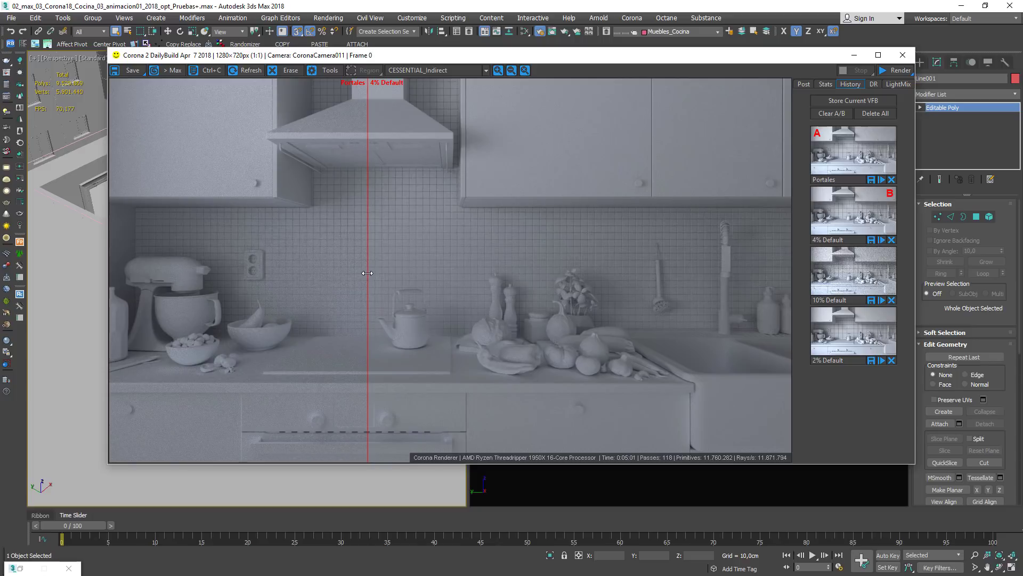
{"action": "left_click_drag", "start_coordinate": [367, 273], "coordinate": [354, 269]}
{"action": "left_click", "coordinate": [421, 70]}
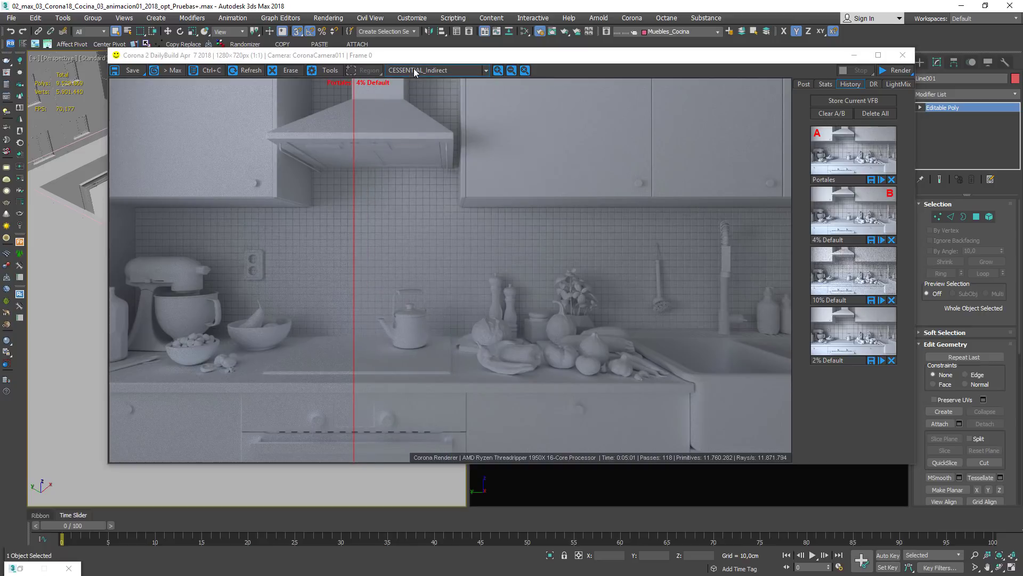
{"action": "left_click", "coordinate": [414, 84]}
- Select the window's portal plane and review its portal material in the Slate Material Editor
{"action": "left_click_drag", "start_coordinate": [376, 55], "coordinate": [384, 67]}
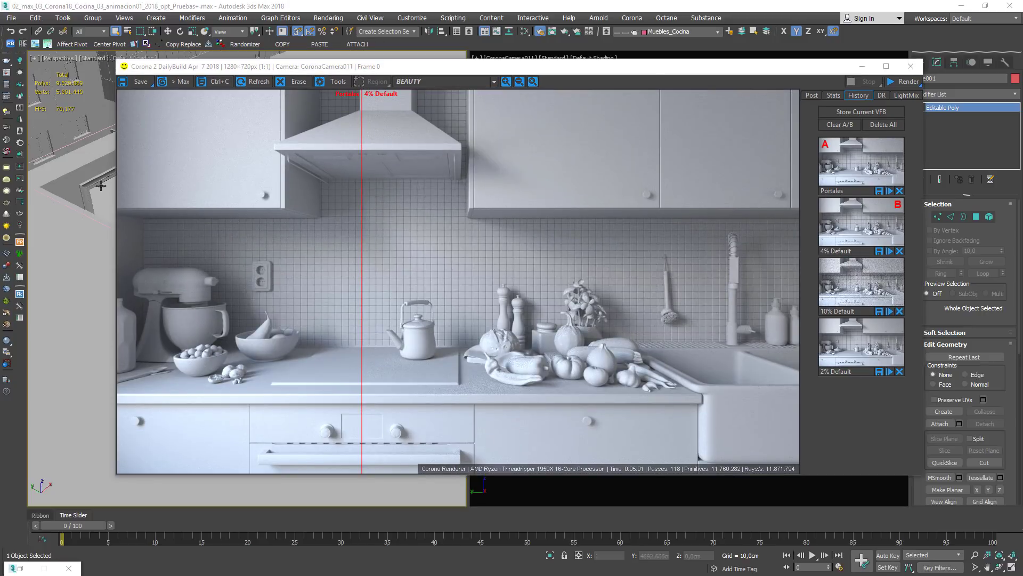
{"action": "left_click", "coordinate": [105, 218]}
{"action": "left_click", "coordinate": [525, 31]}
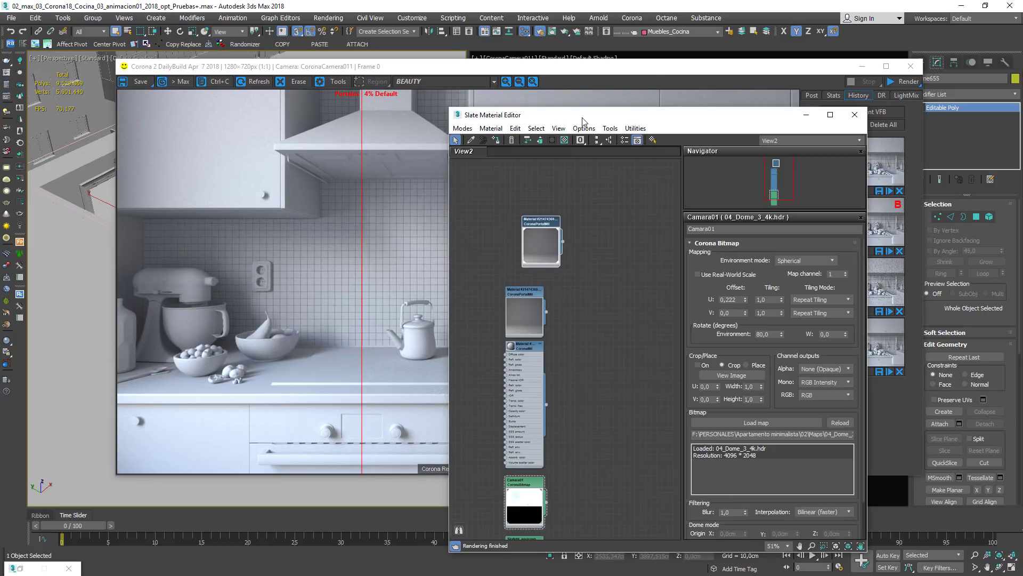
{"action": "left_click", "coordinate": [806, 115]}
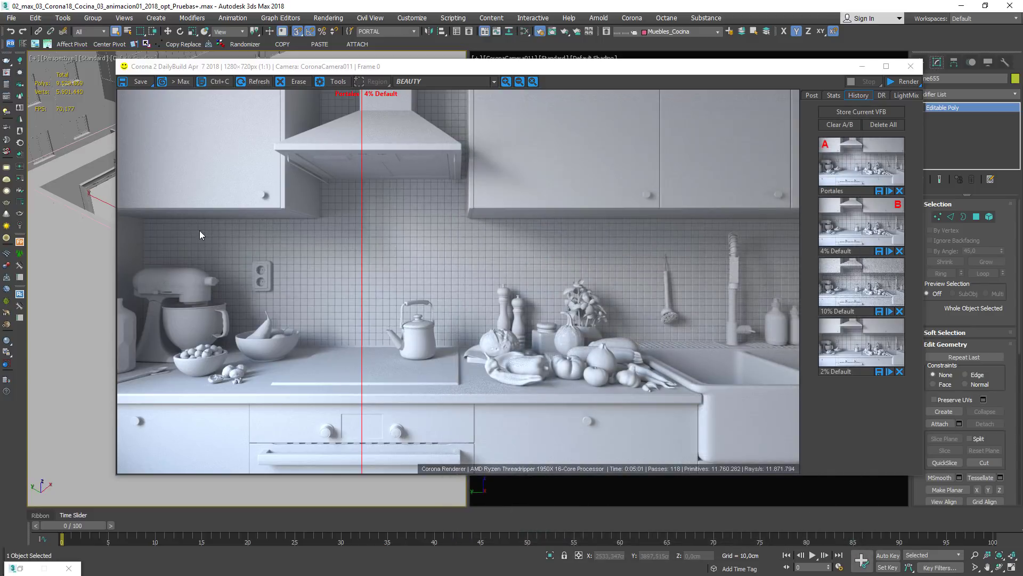
{"action": "left_click", "coordinate": [86, 220]}
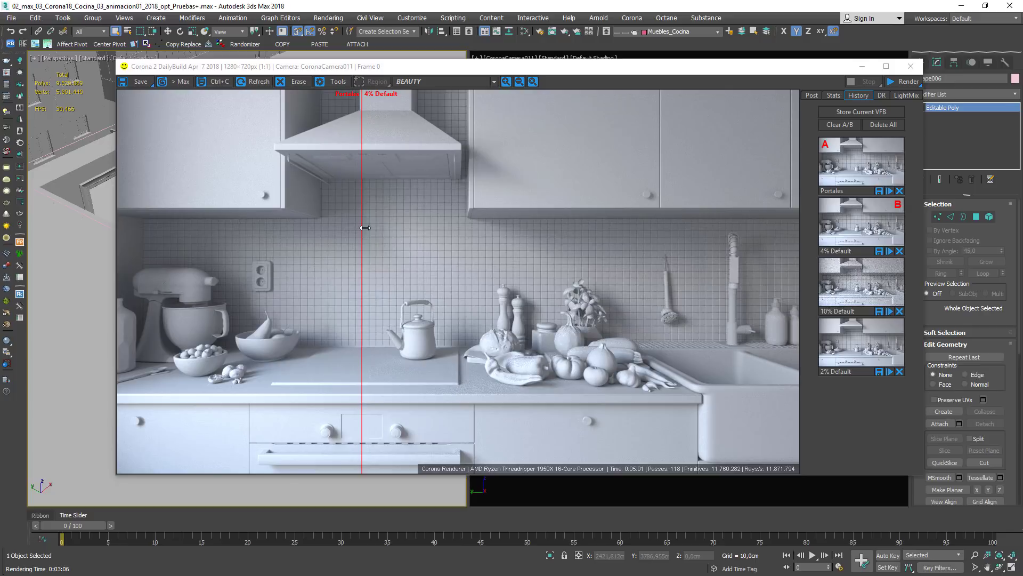
{"action": "left_click_drag", "start_coordinate": [365, 70], "coordinate": [339, 63]}
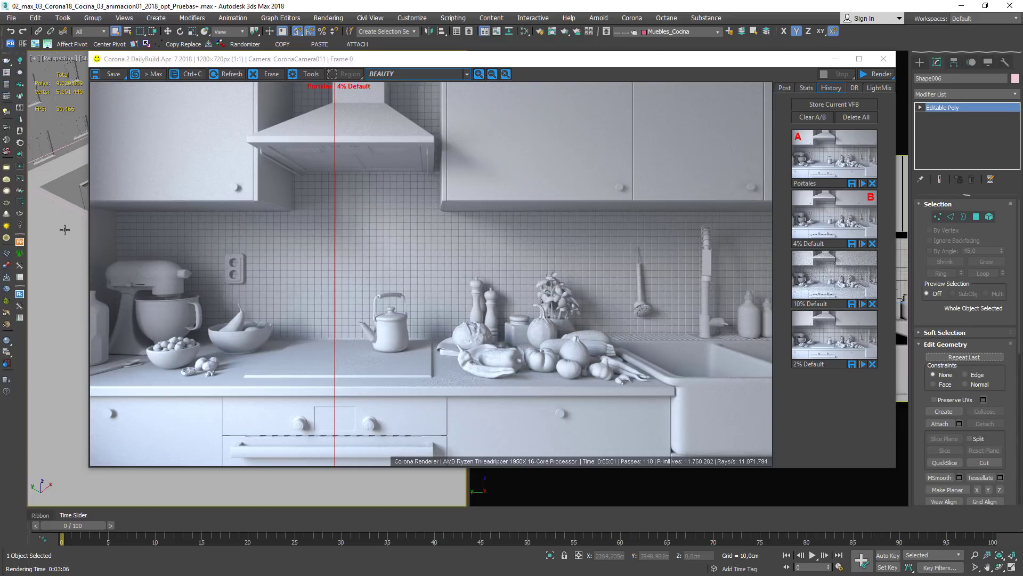
- Set the GI vs. AA balance to 32 in Corona's performance settings and render the kitchen
{"action": "key", "text": "F10"}
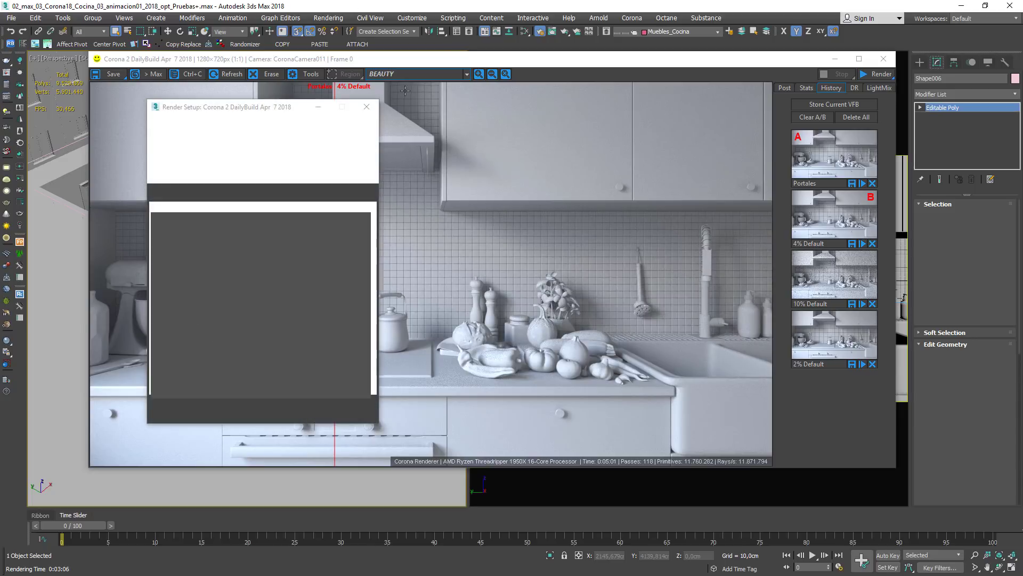
{"action": "key", "text": "F10"}
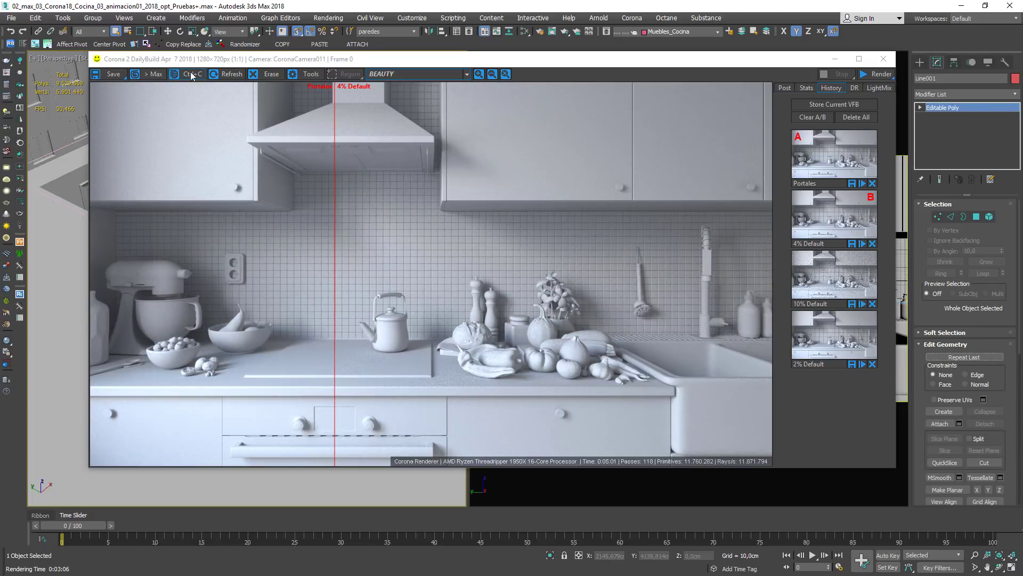
{"action": "left_click_drag", "start_coordinate": [207, 62], "coordinate": [226, 74]}
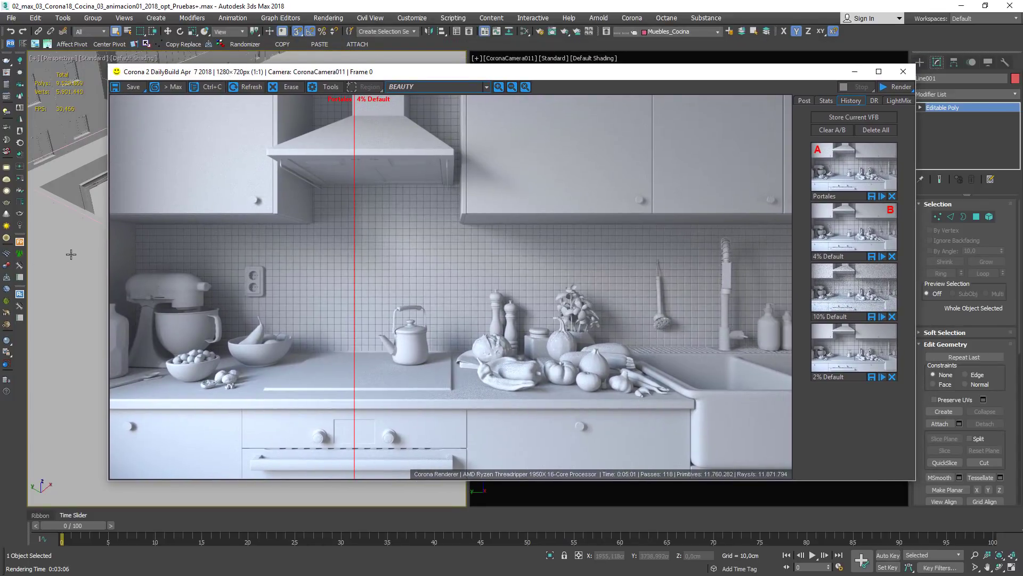
{"action": "left_click", "coordinate": [71, 255]}
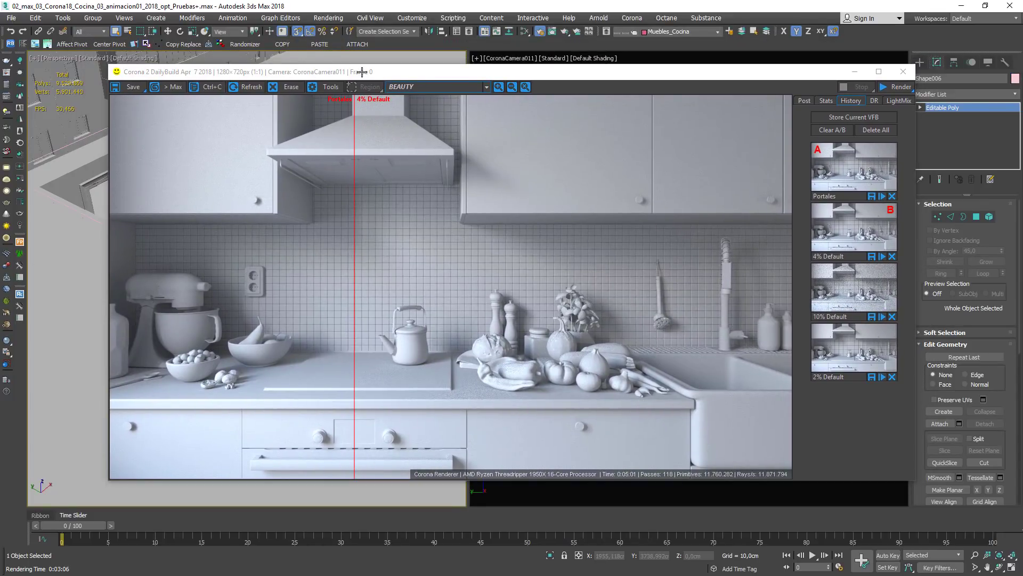
{"action": "key", "text": "F10"}
{"action": "left_click", "coordinate": [244, 192]}
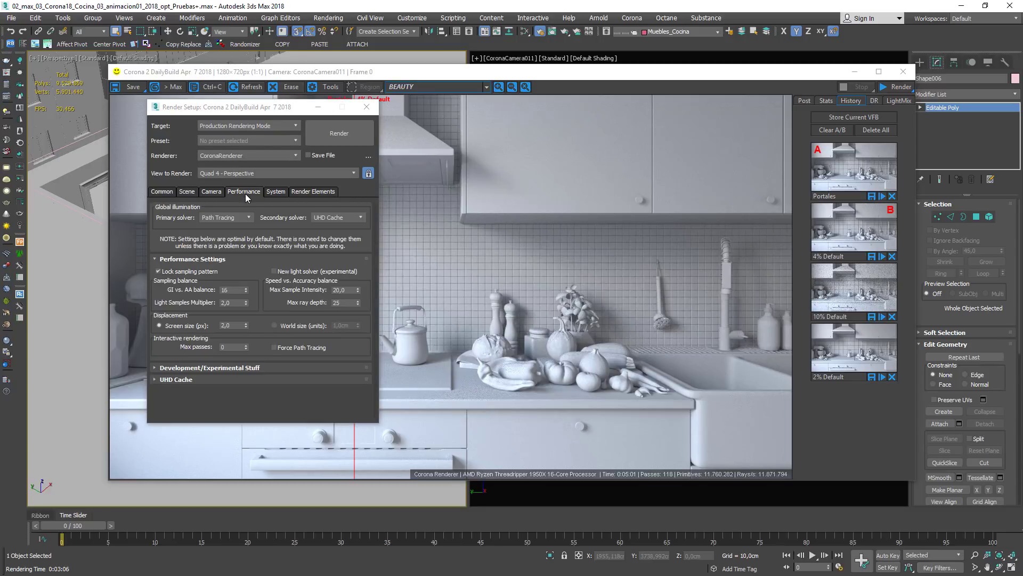
{"action": "double_click", "coordinate": [228, 292]}
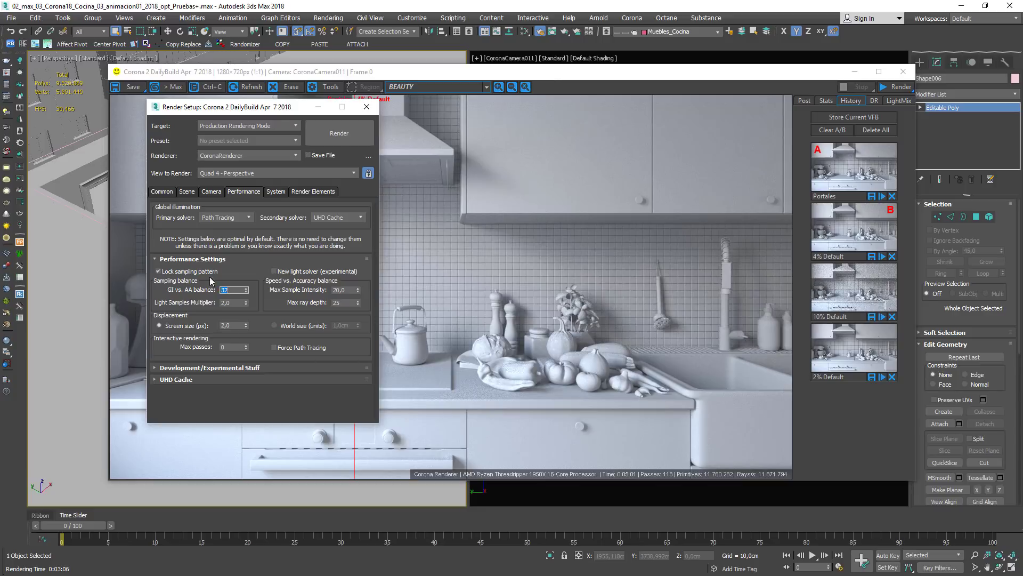
{"action": "left_click", "coordinate": [339, 133]}
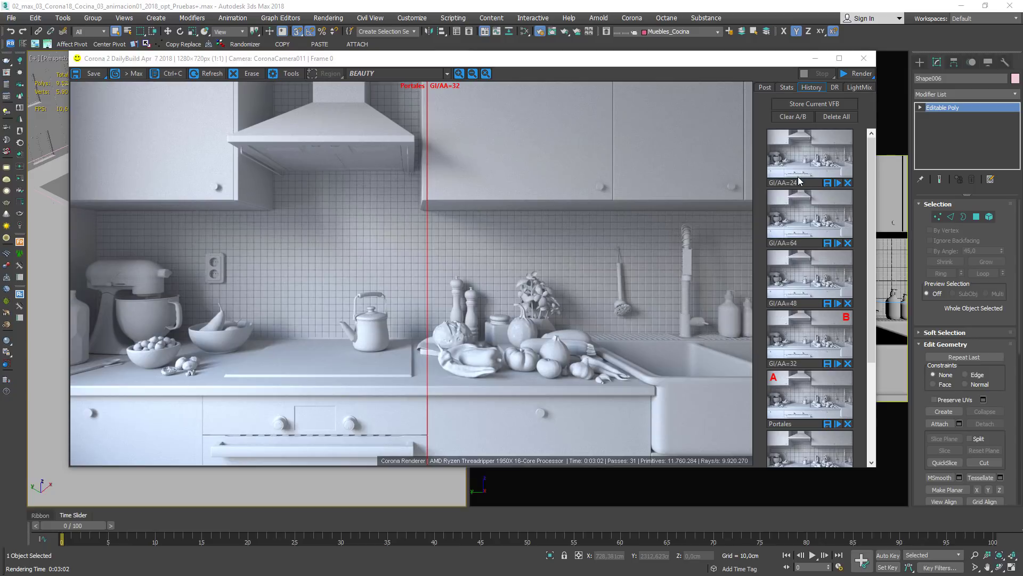
- Compare the stored renders Portales and GI/AA=32 across the whole kitchen image
{"action": "left_click_drag", "start_coordinate": [427, 423], "coordinate": [705, 434]}
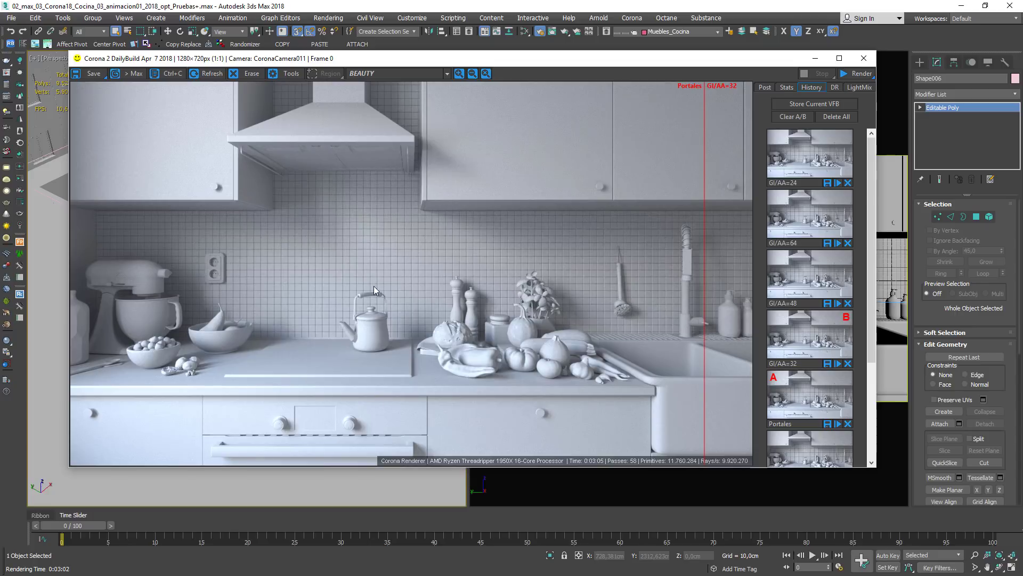
{"action": "left_click_drag", "start_coordinate": [705, 328], "coordinate": [349, 283]}
{"action": "left_click", "coordinate": [50, 224]}
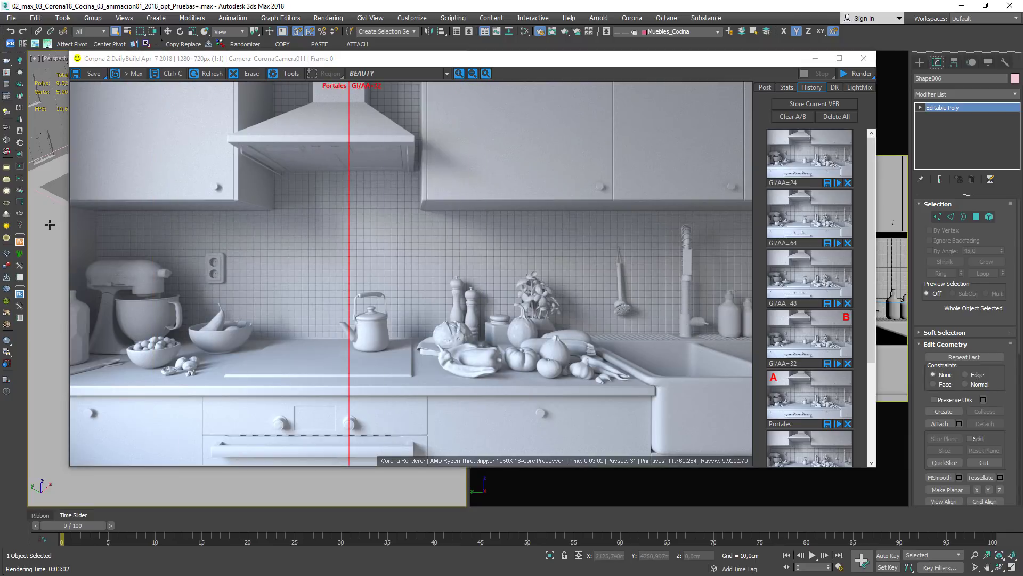
- Review the noise level limit and the GI vs. AA balance in Corona's render settings
{"action": "key", "text": "F10"}
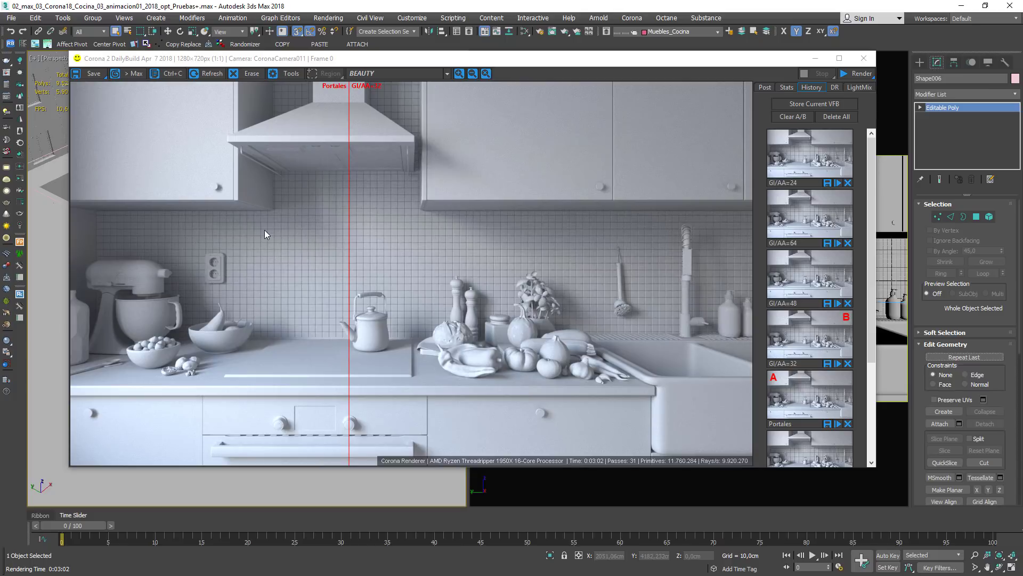
{"action": "mouse_move", "coordinate": [376, 60]}
{"action": "left_mouse_down"}
{"action": "mouse_move", "coordinate": [374, 149]}
{"action": "mouse_move", "coordinate": [385, 74]}
{"action": "left_mouse_up"}
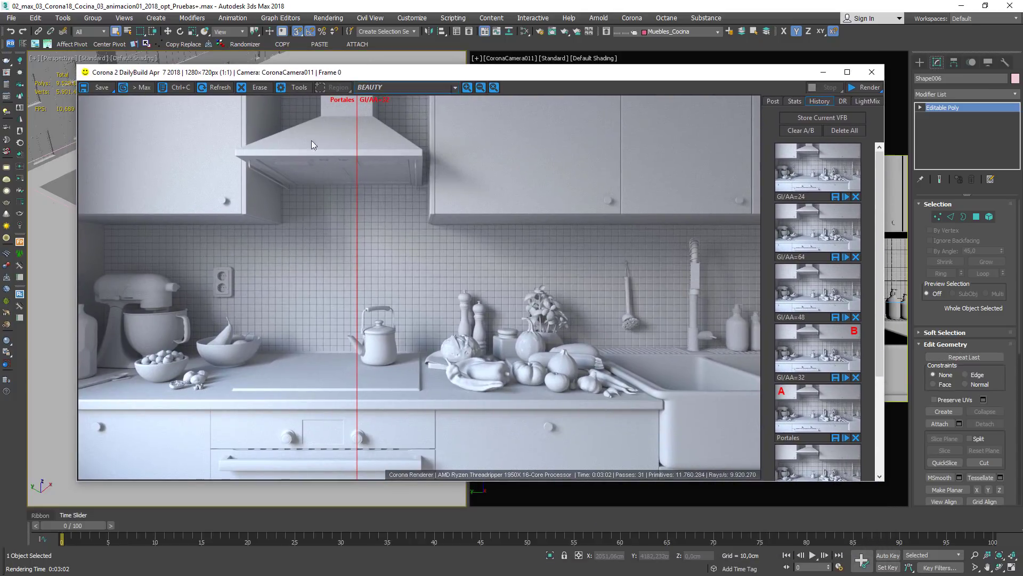
{"action": "key", "text": "F10"}
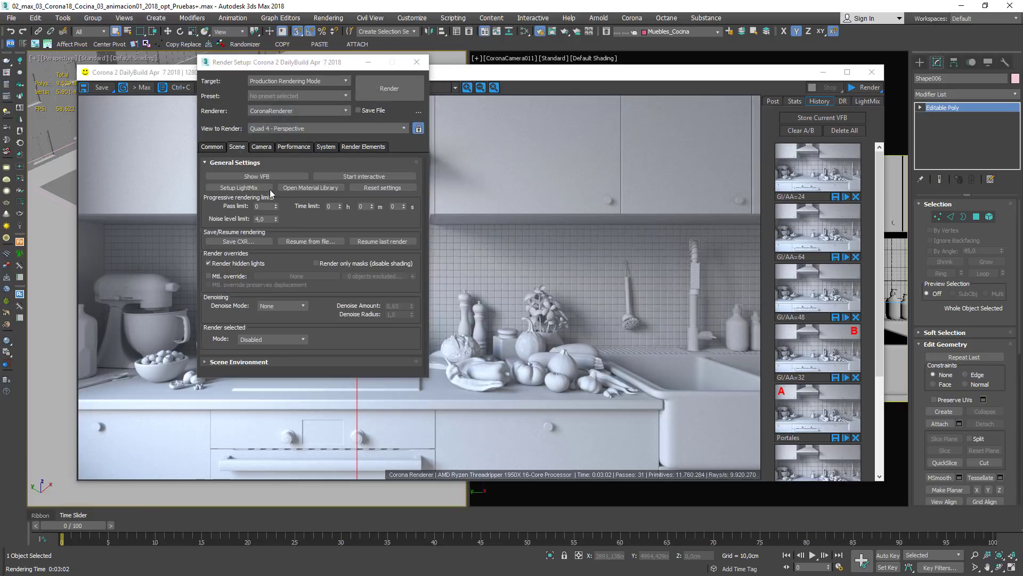
{"action": "double_click", "coordinate": [264, 219]}
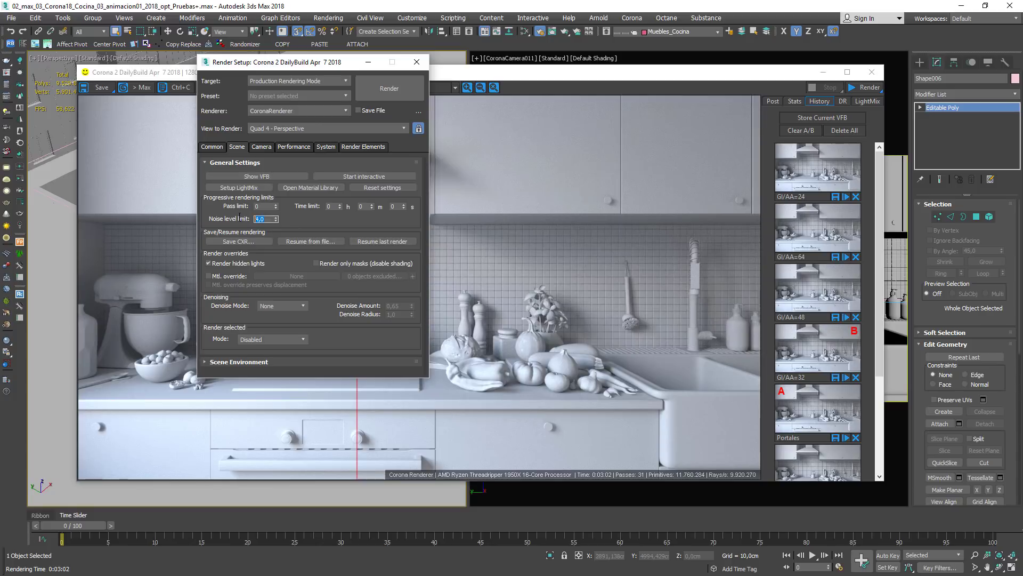
{"action": "left_click", "coordinate": [259, 147]}
{"action": "left_click", "coordinate": [325, 148]}
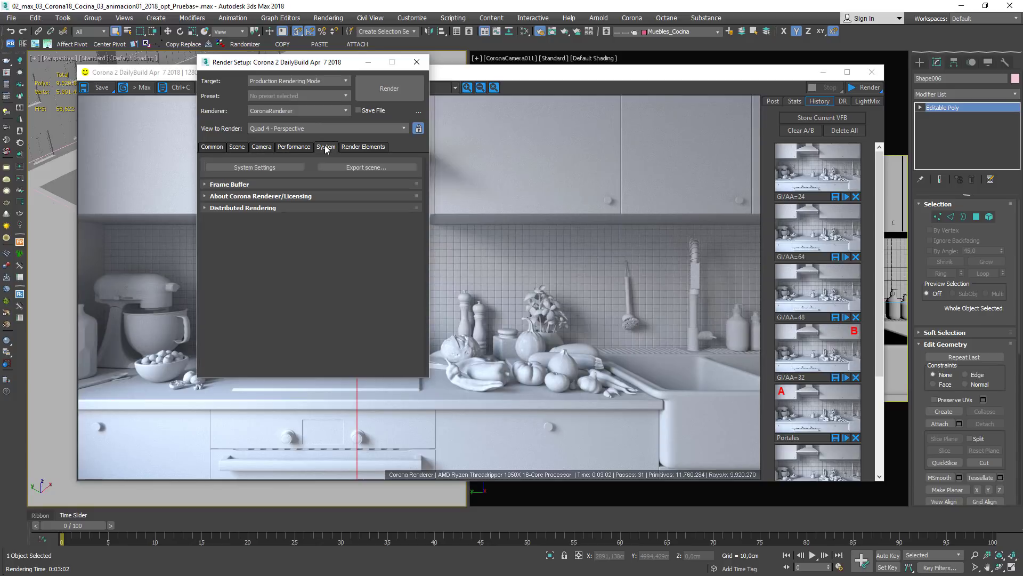
{"action": "left_click", "coordinate": [296, 148]}
{"action": "double_click", "coordinate": [260, 246]}
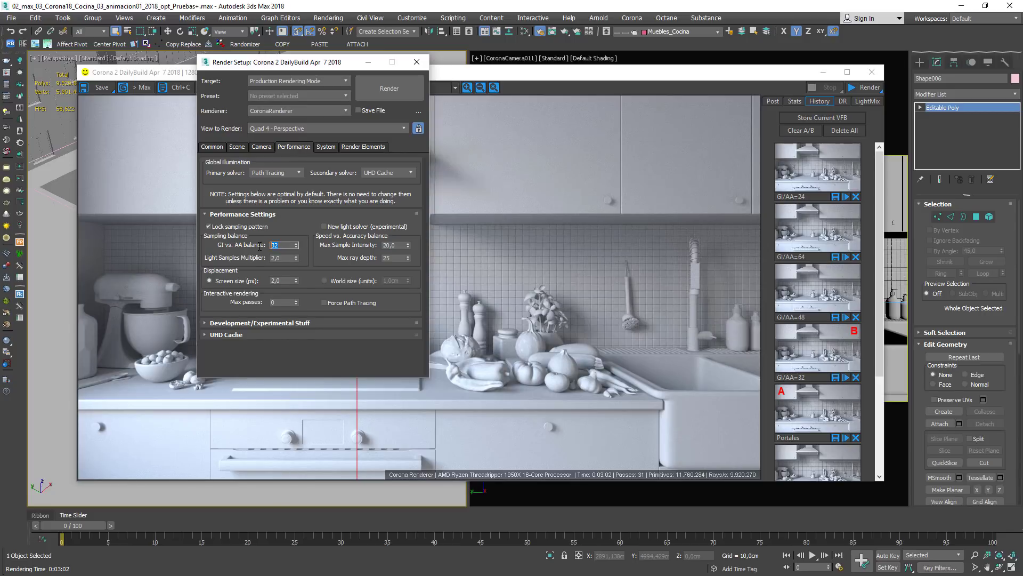
{"action": "type", "text": "1"}
{"action": "type", "text": "3"}
{"action": "left_click", "coordinate": [609, 398]}
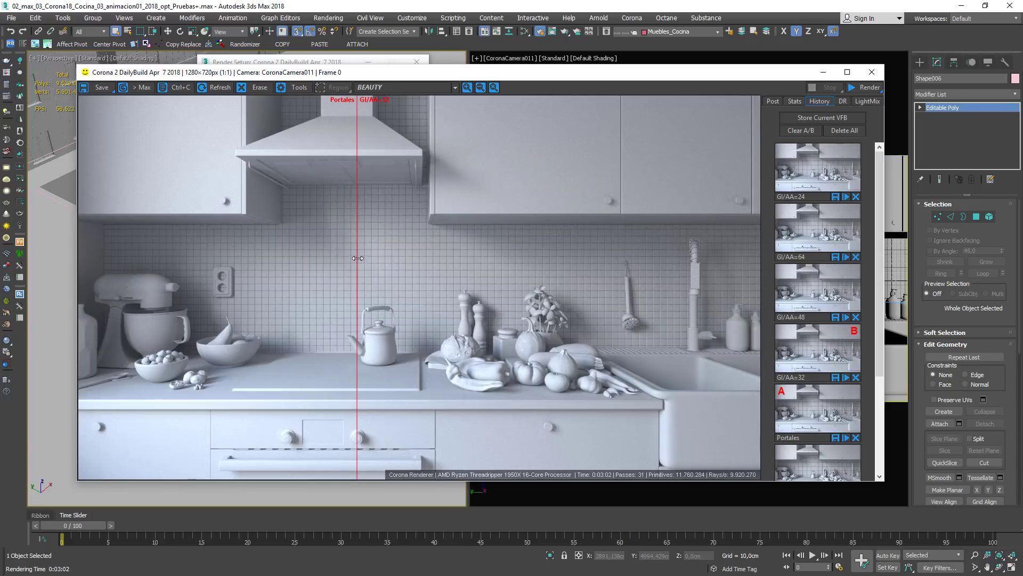
- Compare the Portales render with the stored GI/AA=48 and GI/AA=64 renders
{"action": "left_click_drag", "start_coordinate": [357, 258], "coordinate": [379, 331]}
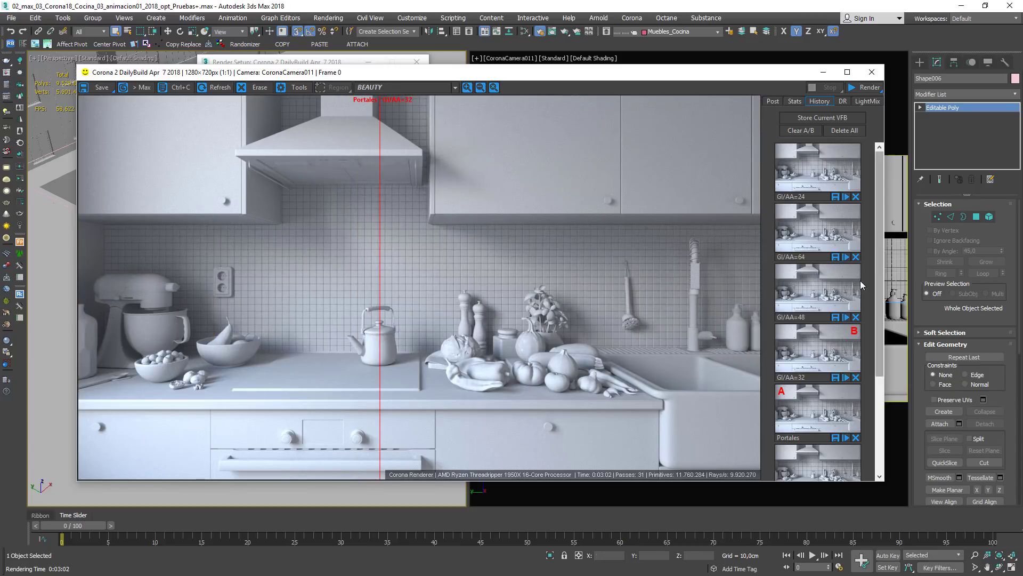
{"action": "left_click", "coordinate": [806, 292]}
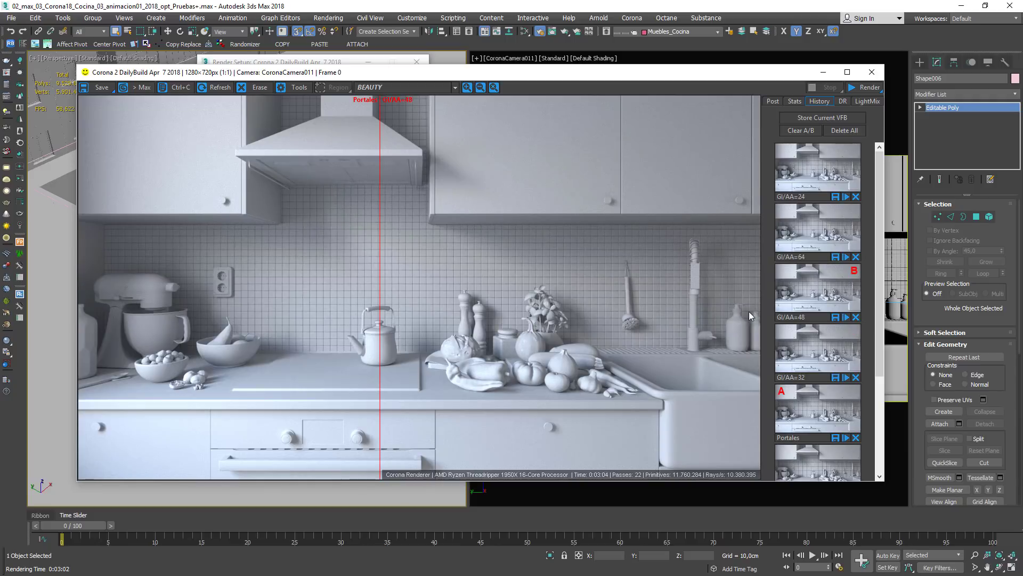
{"action": "mouse_move", "coordinate": [378, 410]}
{"action": "left_mouse_down"}
{"action": "mouse_move", "coordinate": [354, 410]}
{"action": "mouse_move", "coordinate": [375, 411]}
{"action": "left_mouse_up"}
{"action": "left_click", "coordinate": [834, 248]}
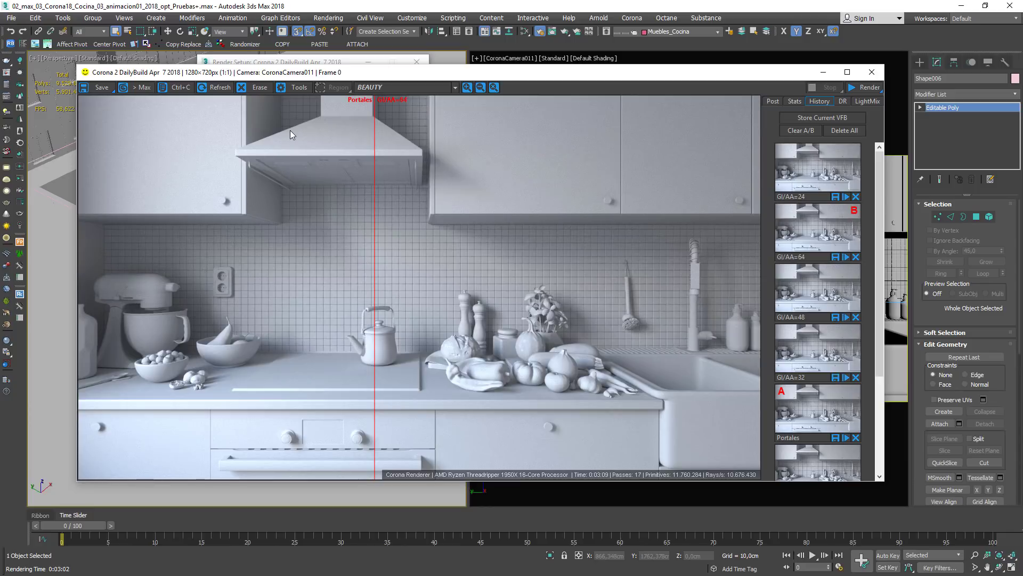
- Set the Max Sample Intensity to 5 in Corona's performance settings and render the kitchen
{"action": "left_click_drag", "start_coordinate": [311, 60], "coordinate": [322, 108]}
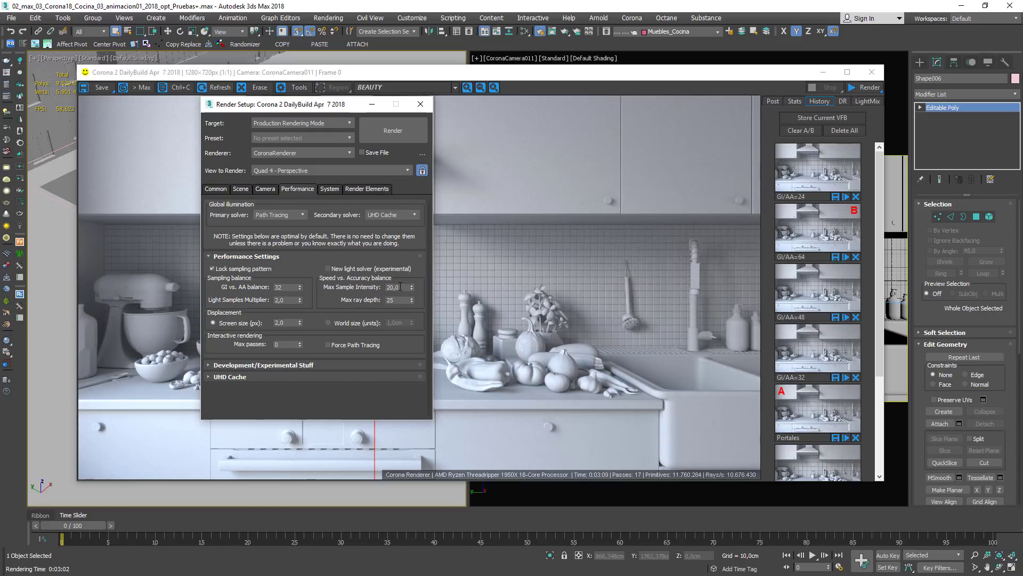
{"action": "left_click_drag", "start_coordinate": [406, 287], "coordinate": [372, 288]}
{"action": "type", "text": "5"}
{"action": "key", "text": "Return"}
{"action": "left_click_drag", "start_coordinate": [324, 107], "coordinate": [377, 121]}
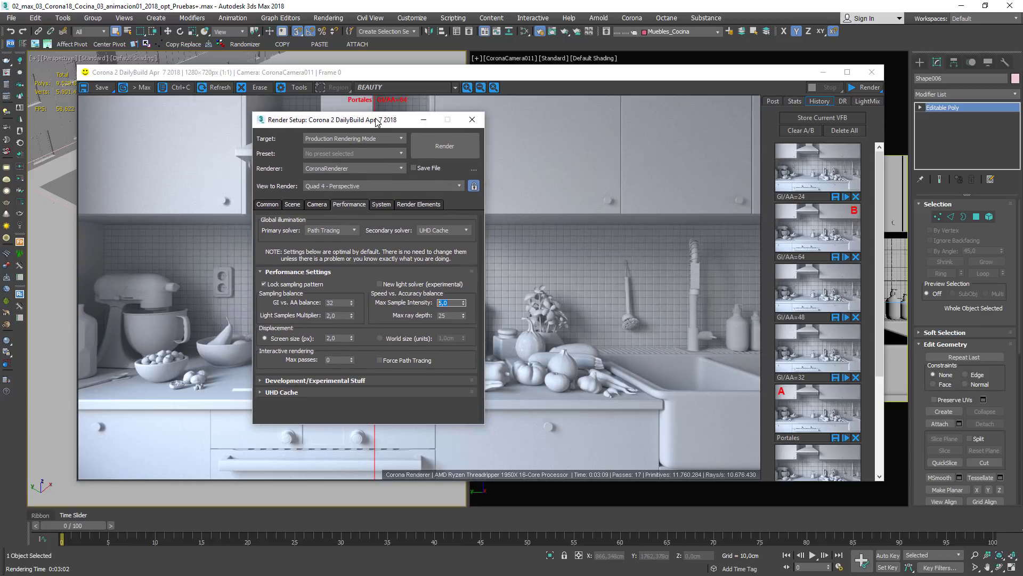
{"action": "left_click", "coordinate": [450, 144]}
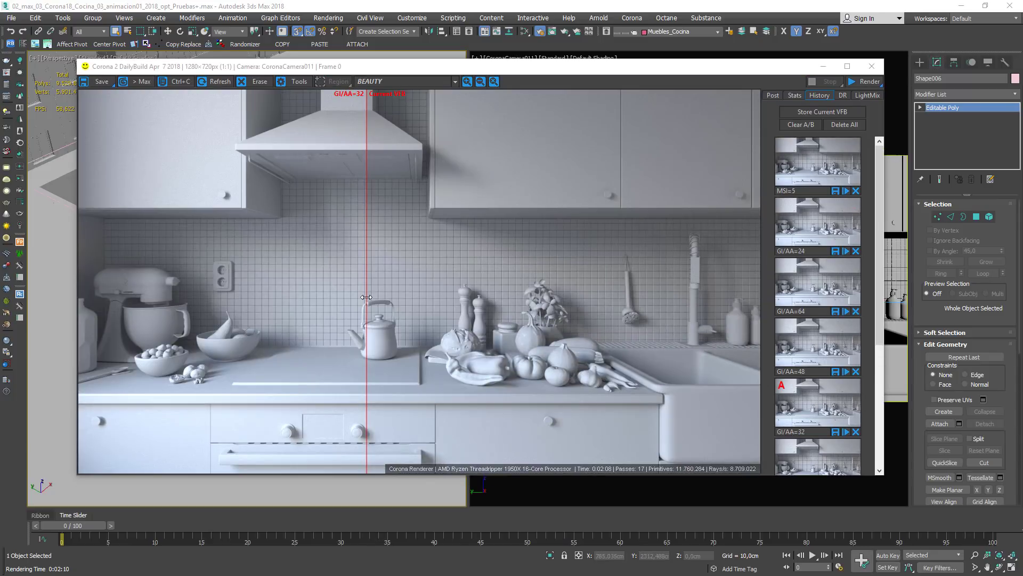
- Compare the noise and render time of GI/AA=32 with the current render
{"action": "left_click_drag", "start_coordinate": [366, 296], "coordinate": [675, 313]}
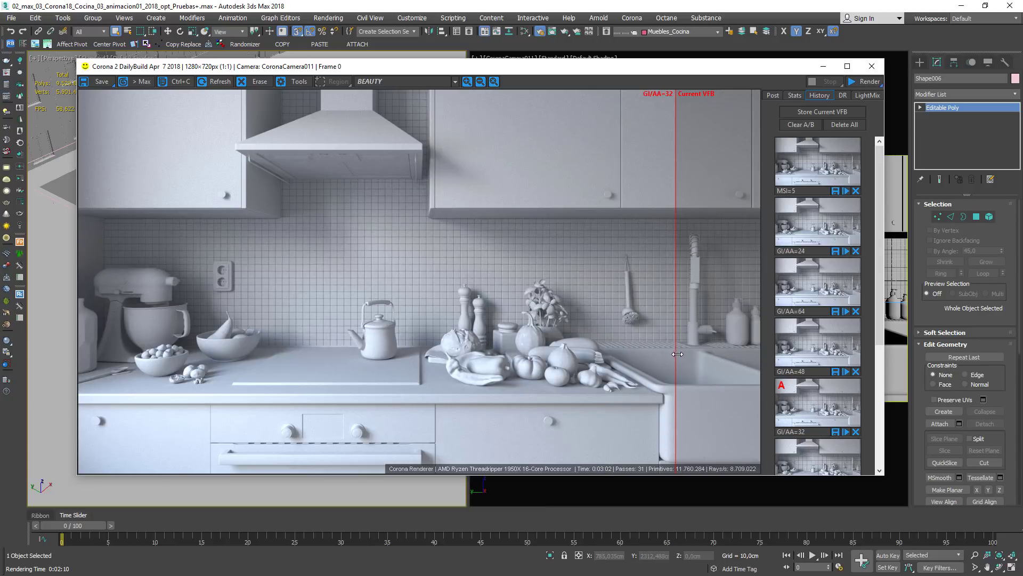
{"action": "left_click_drag", "start_coordinate": [675, 353], "coordinate": [493, 349]}
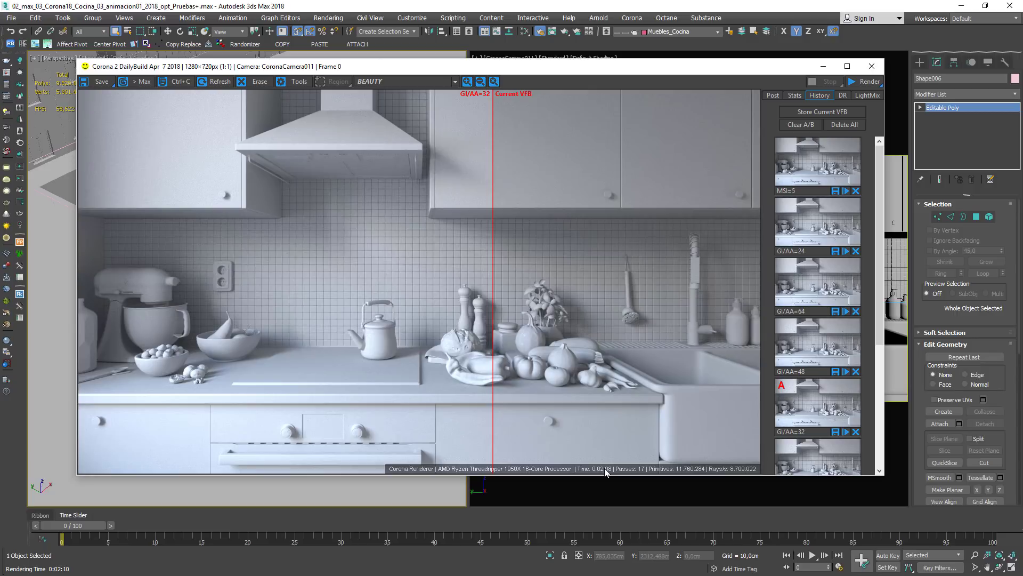
{"action": "left_click_drag", "start_coordinate": [492, 261], "coordinate": [287, 312]}
- Review the Max Sample Intensity setting and compare GI/AA=32 with the current render around the range hood
{"action": "key", "text": "F10"}
{"action": "left_click_drag", "start_coordinate": [193, 107], "coordinate": [232, 115]}
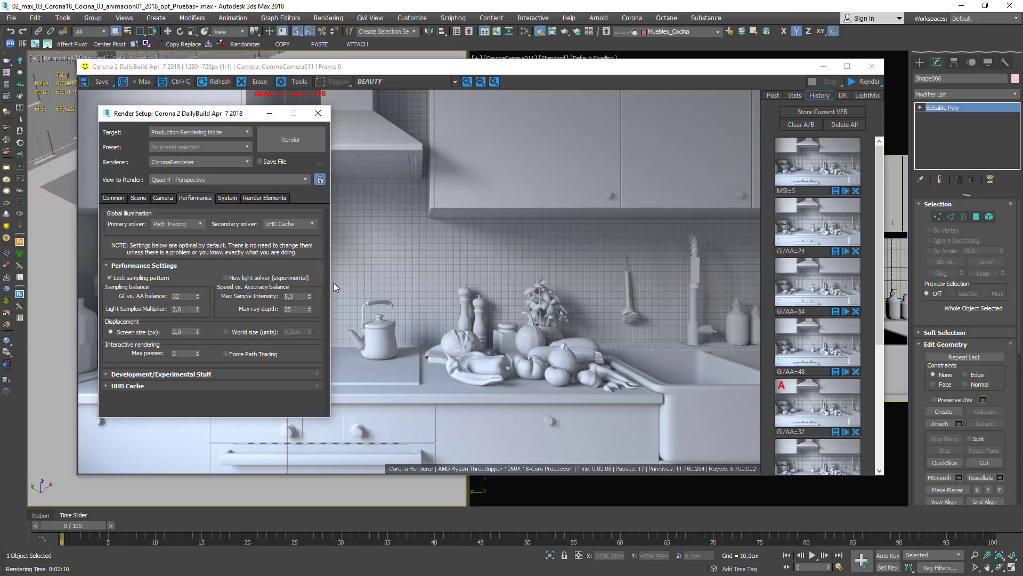
{"action": "left_click", "coordinate": [365, 276]}
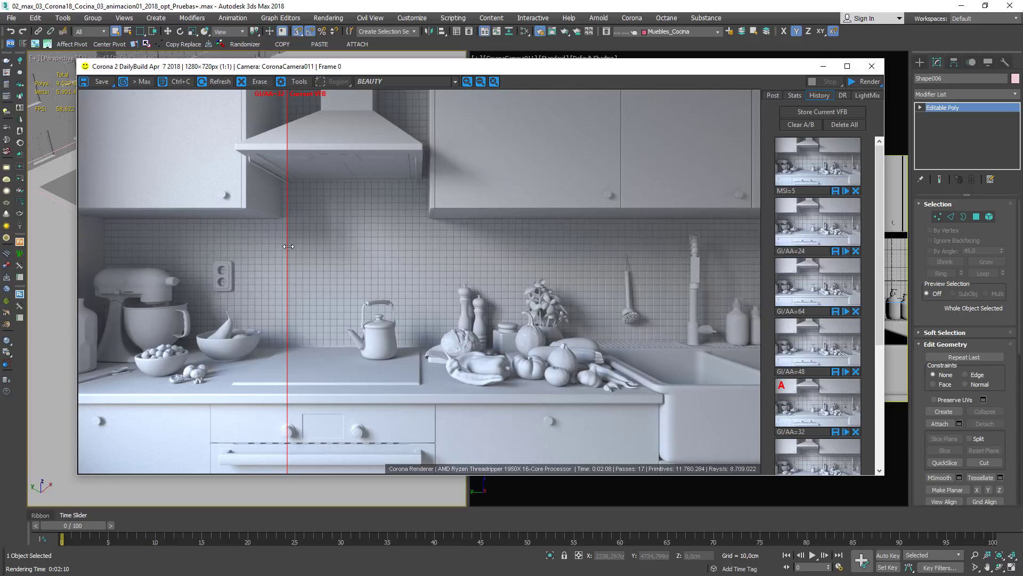
{"action": "left_click_drag", "start_coordinate": [287, 245], "coordinate": [153, 256]}
{"action": "left_click_drag", "start_coordinate": [315, 255], "coordinate": [330, 290]}
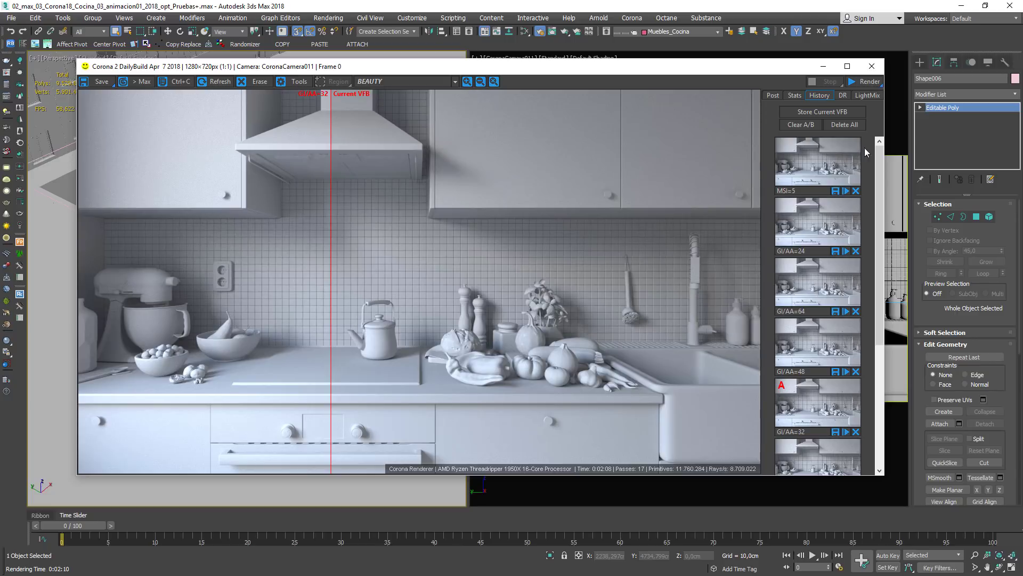
- Enable tone mapping and the LUT in the frame buffer's post-processing settings
{"action": "left_click", "coordinate": [773, 96]}
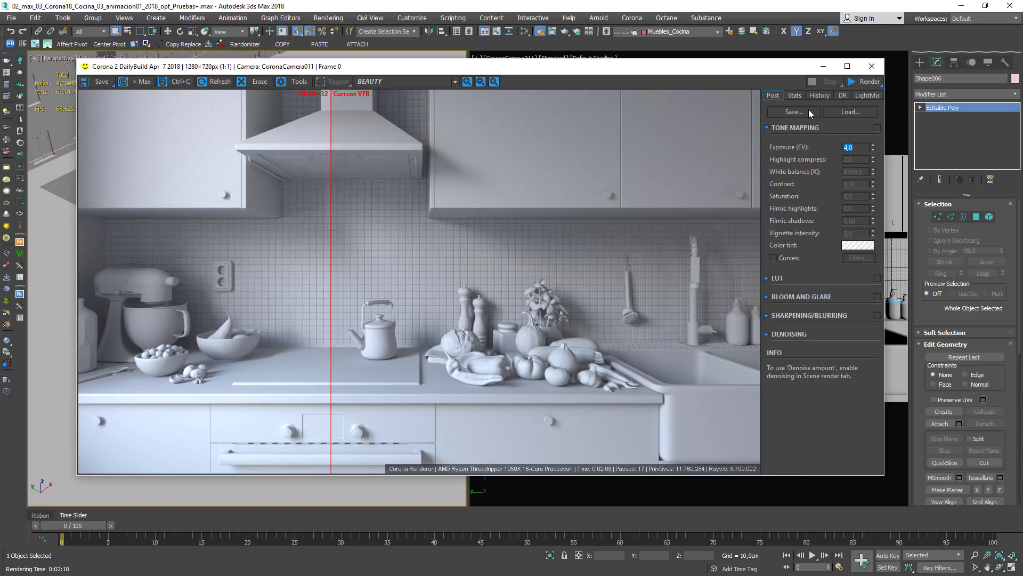
{"action": "left_click", "coordinate": [877, 127]}
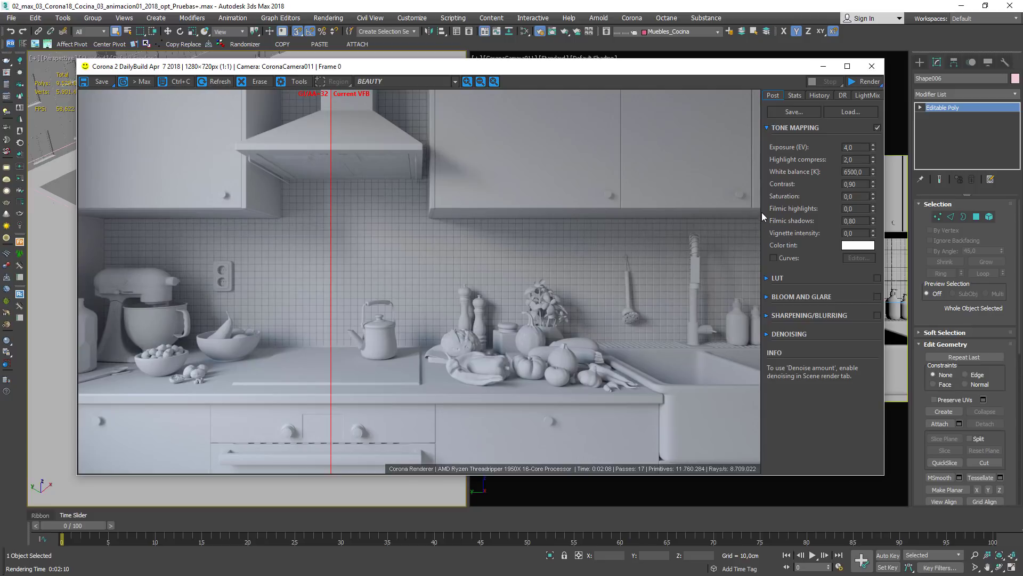
{"action": "left_click", "coordinate": [877, 278]}
- Try tone mapping exposures of 3.5 and 3.2 EV, set it to 3.4, and compare both renders
{"action": "left_click_drag", "start_coordinate": [851, 147], "coordinate": [767, 153]}
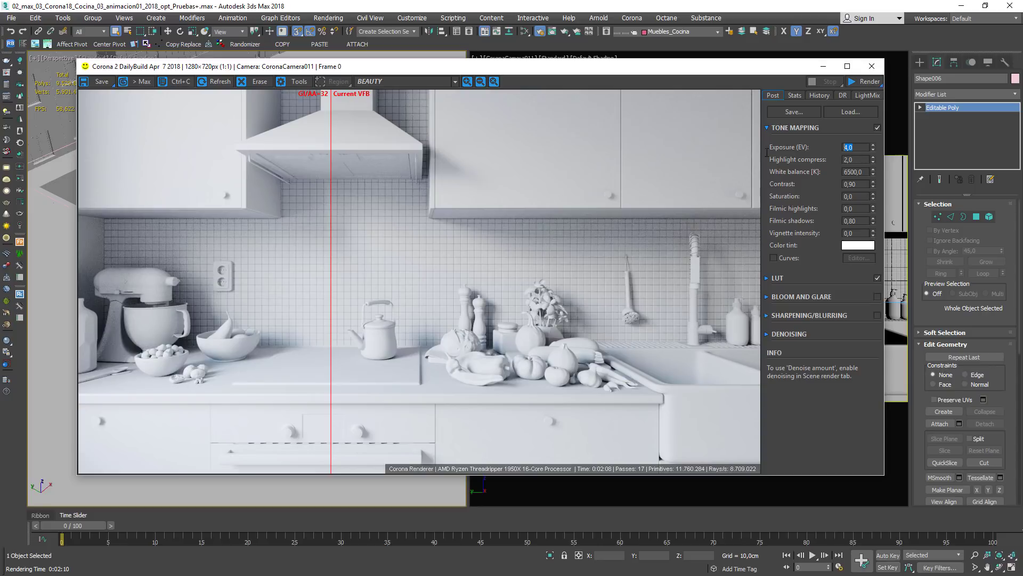
{"action": "type", "text": "3,5"}
{"action": "key", "text": "Return"}
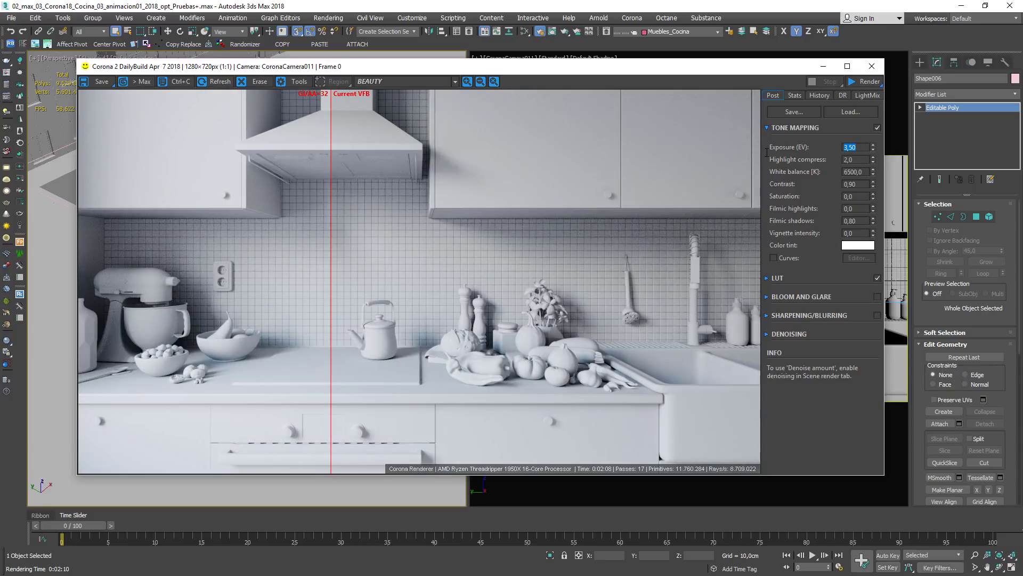
{"action": "type", "text": "3,2"}
{"action": "key", "text": "Return"}
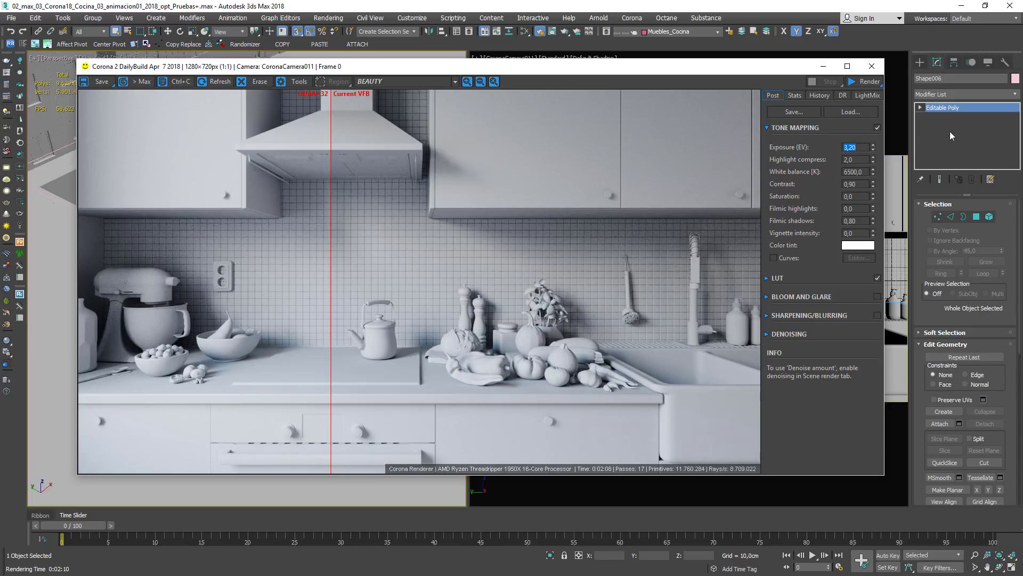
{"action": "left_click", "coordinate": [849, 147]}
{"action": "type", "text": "4"}
{"action": "key", "text": "Return"}
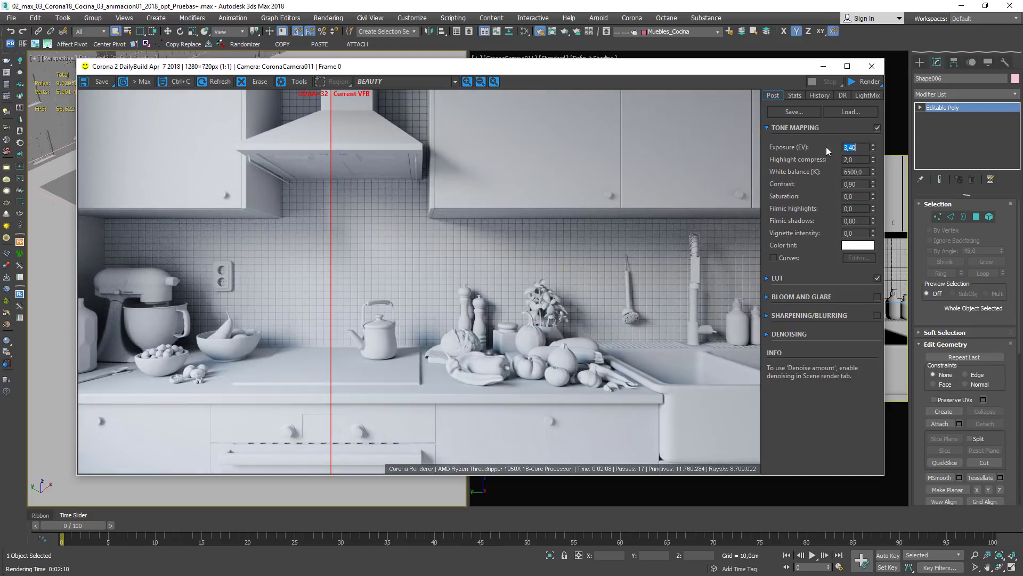
{"action": "key", "text": "Return"}
{"action": "left_click_drag", "start_coordinate": [331, 309], "coordinate": [678, 306]}
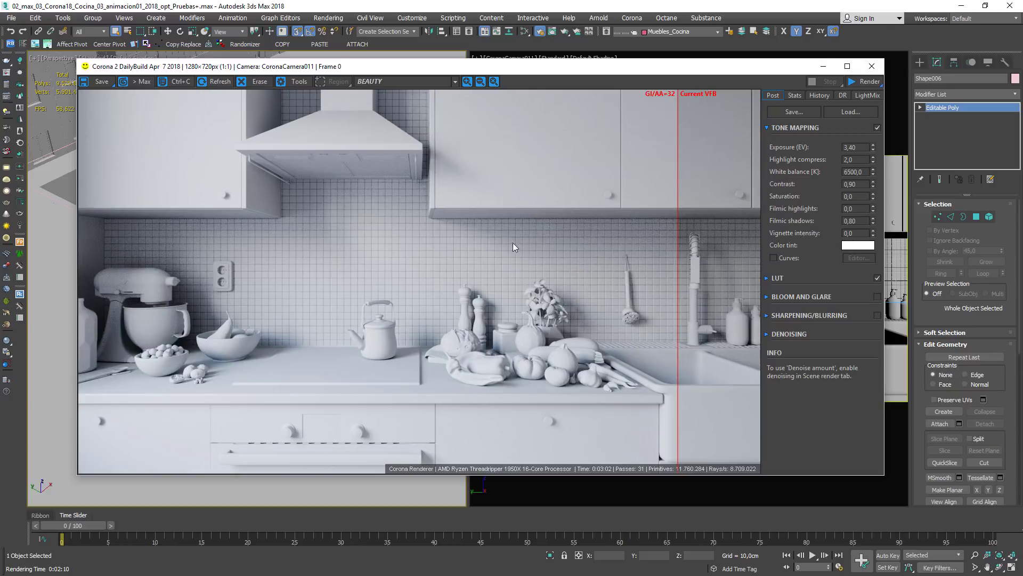
- Try a highlight compression of 5 and set it back to 2
{"action": "double_click", "coordinate": [853, 159]}
{"action": "type", "text": "5"}
{"action": "key", "text": "Return"}
{"action": "type", "text": "2"}
{"action": "key", "text": "Return"}
- Raise the exposure to 3.596 EV and compare GI/AA=32 with the current render across the kitchen
{"action": "left_click_drag", "start_coordinate": [671, 193], "coordinate": [246, 193]}
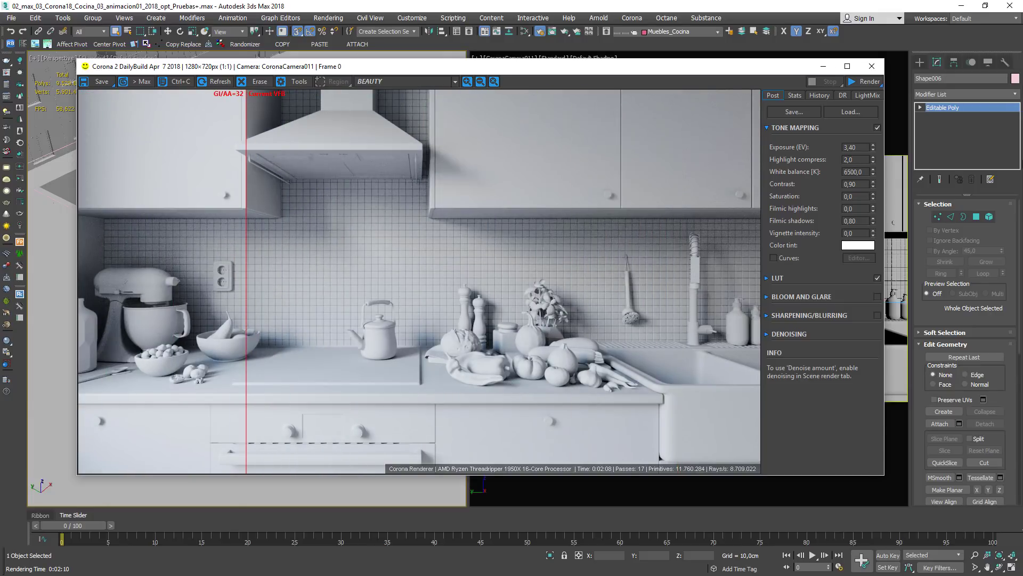
{"action": "left_click_drag", "start_coordinate": [873, 151], "coordinate": [871, 142]}
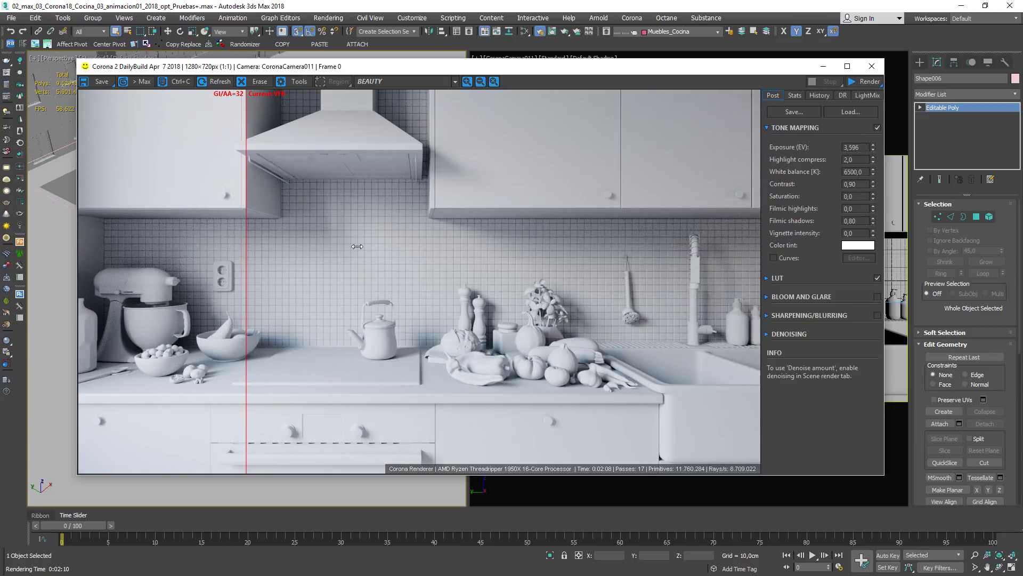
{"action": "left_click_drag", "start_coordinate": [246, 227], "coordinate": [643, 263]}
{"action": "left_click_drag", "start_coordinate": [573, 263], "coordinate": [80, 269]}
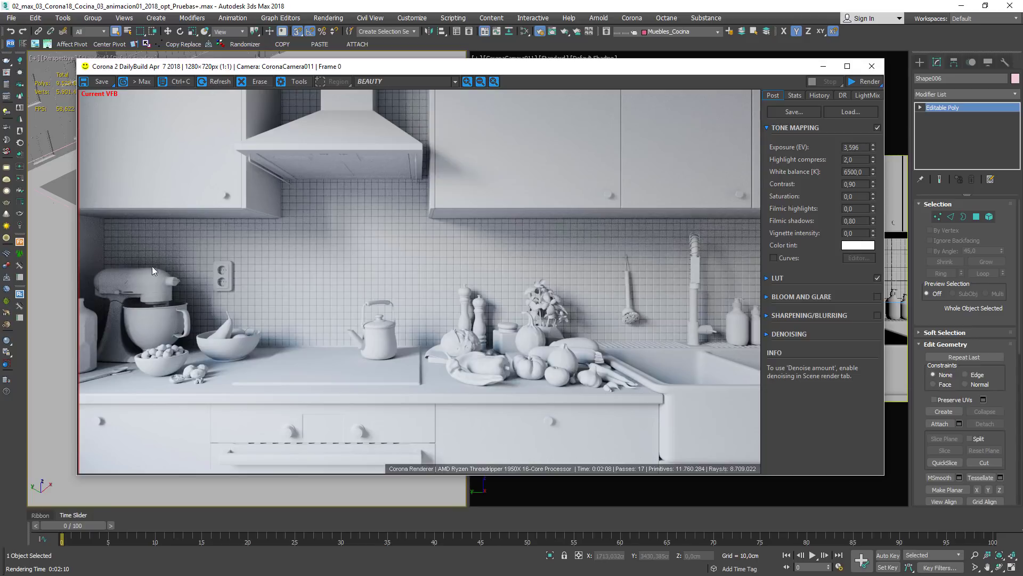
{"action": "left_click_drag", "start_coordinate": [78, 277], "coordinate": [344, 267]}
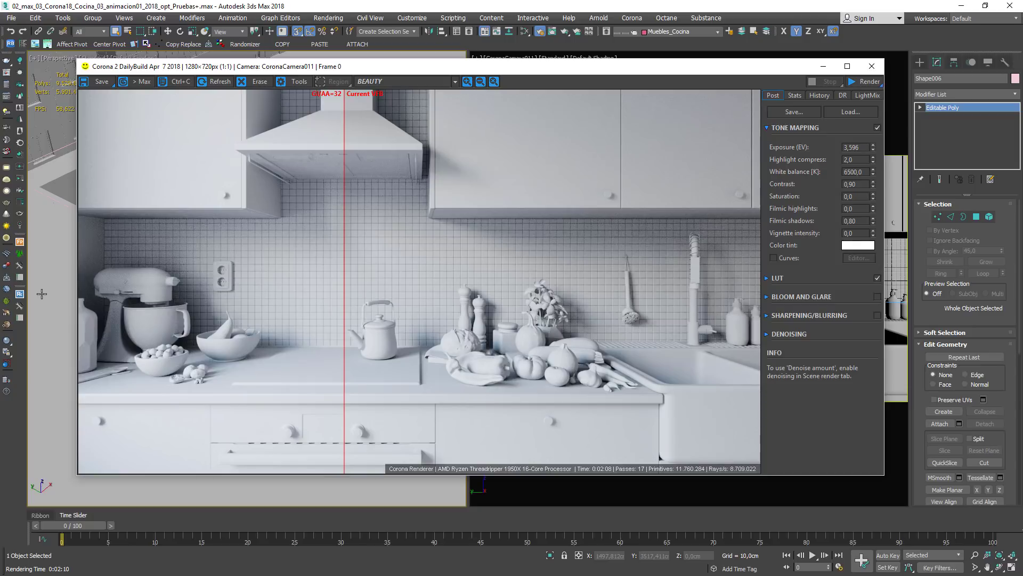
- Reset the exposure to 4 EV, turn off tone mapping and the LUT, and collapse the tone mapping settings
{"action": "left_click", "coordinate": [542, 32]}
{"action": "left_click_drag", "start_coordinate": [539, 70], "coordinate": [581, 71]}
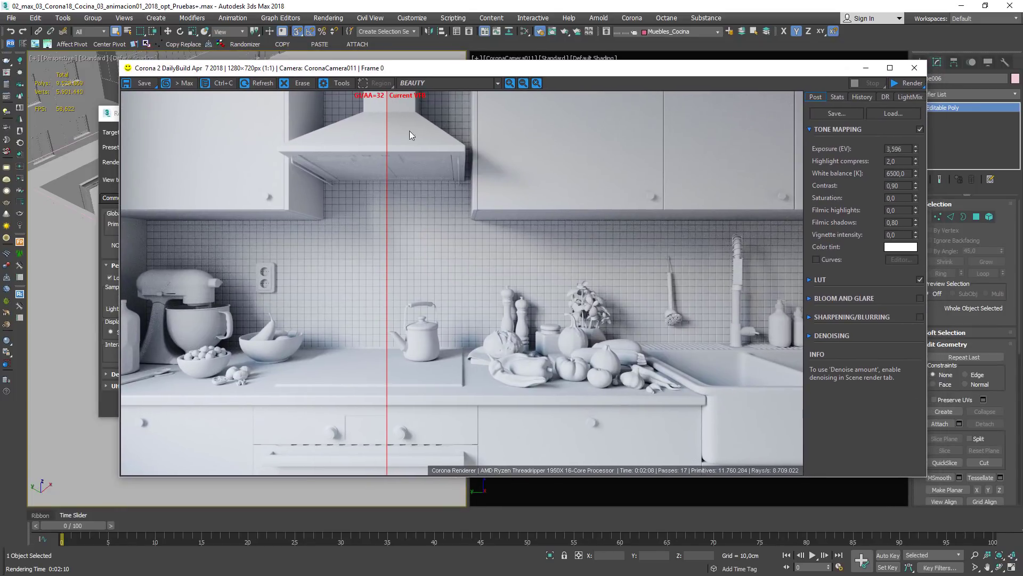
{"action": "double_click", "coordinate": [897, 149]}
{"action": "type", "text": "4"}
{"action": "key", "text": "Return"}
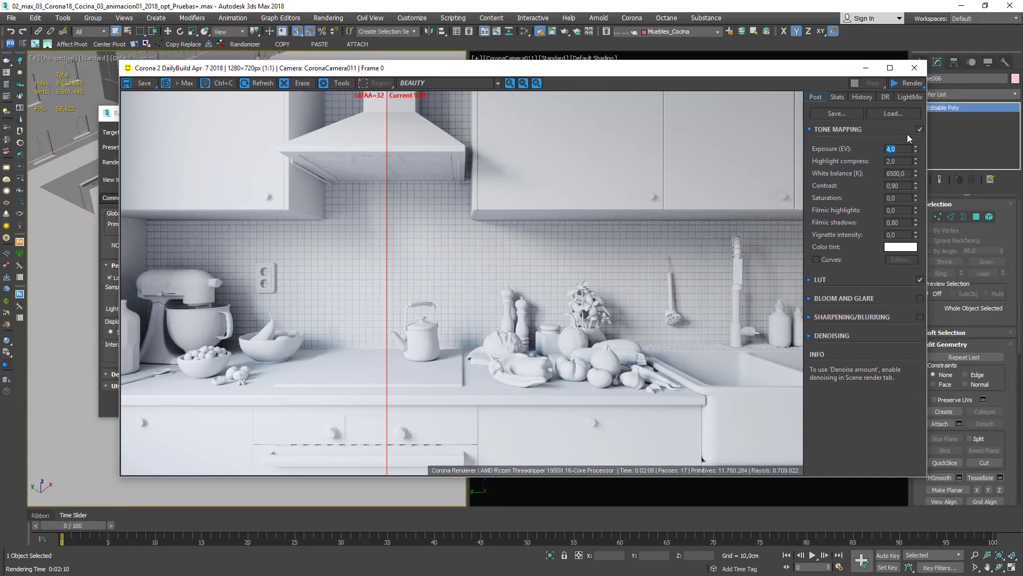
{"action": "left_click", "coordinate": [920, 129]}
{"action": "left_click", "coordinate": [920, 279]}
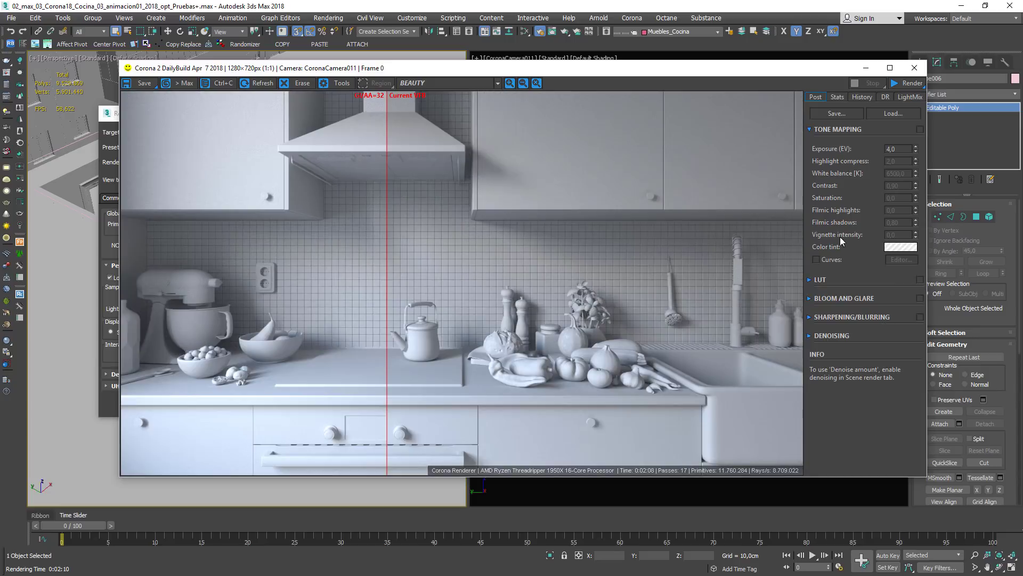
{"action": "left_click", "coordinate": [811, 129]}
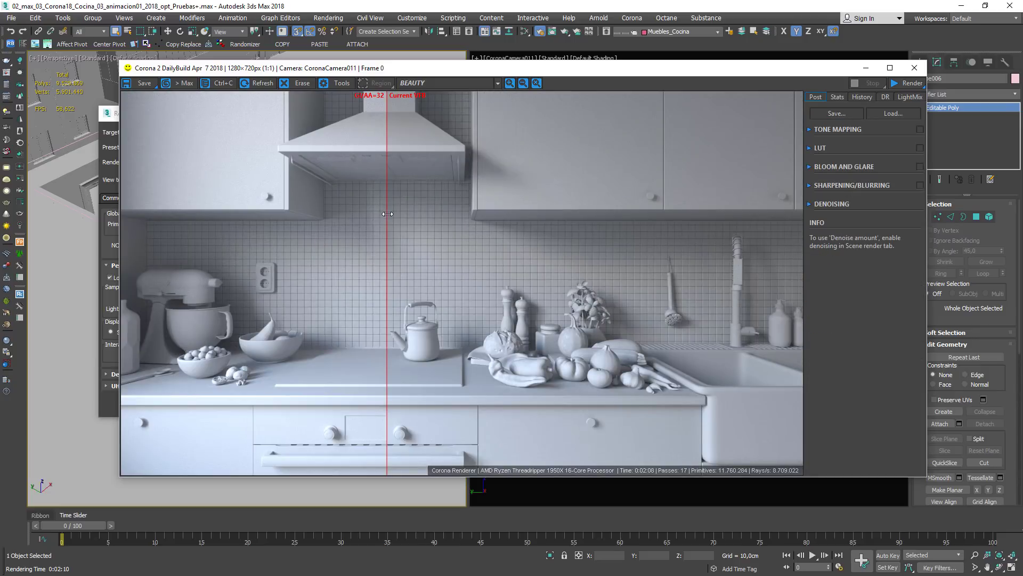
- Compare the GI/AA=32 render with the current one up to the vegetables and check the stored MSI=5 render in the history
{"action": "left_click_drag", "start_coordinate": [387, 213], "coordinate": [518, 210]}
{"action": "left_click", "coordinate": [864, 97]}
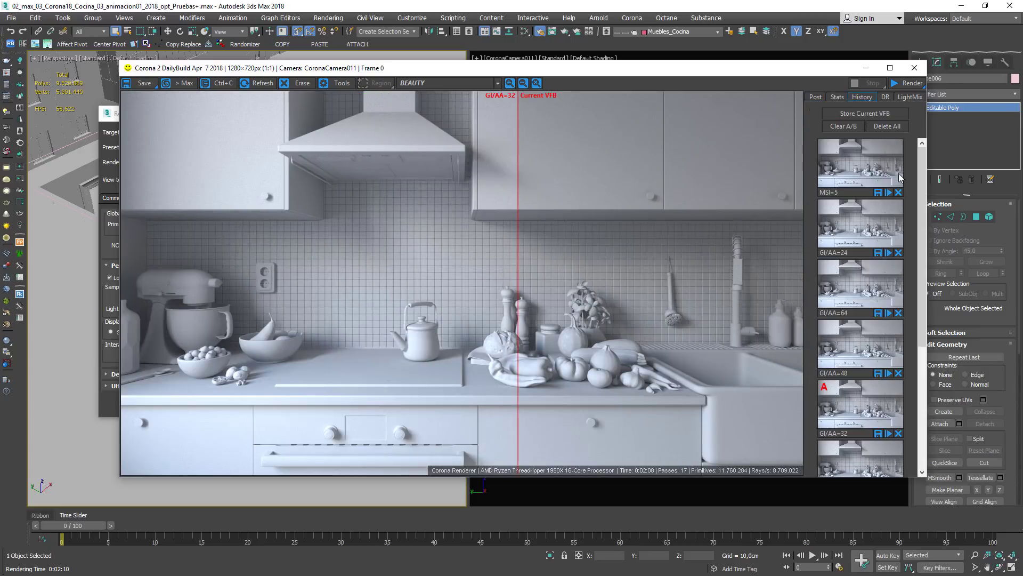
{"action": "double_click", "coordinate": [829, 191]}
- Set the Max ray depth to 10 in Corona's performance settings
{"action": "left_click_drag", "start_coordinate": [253, 67], "coordinate": [377, 83]}
{"action": "left_click", "coordinate": [128, 126]}
{"action": "left_click_drag", "start_coordinate": [158, 118], "coordinate": [293, 86]}
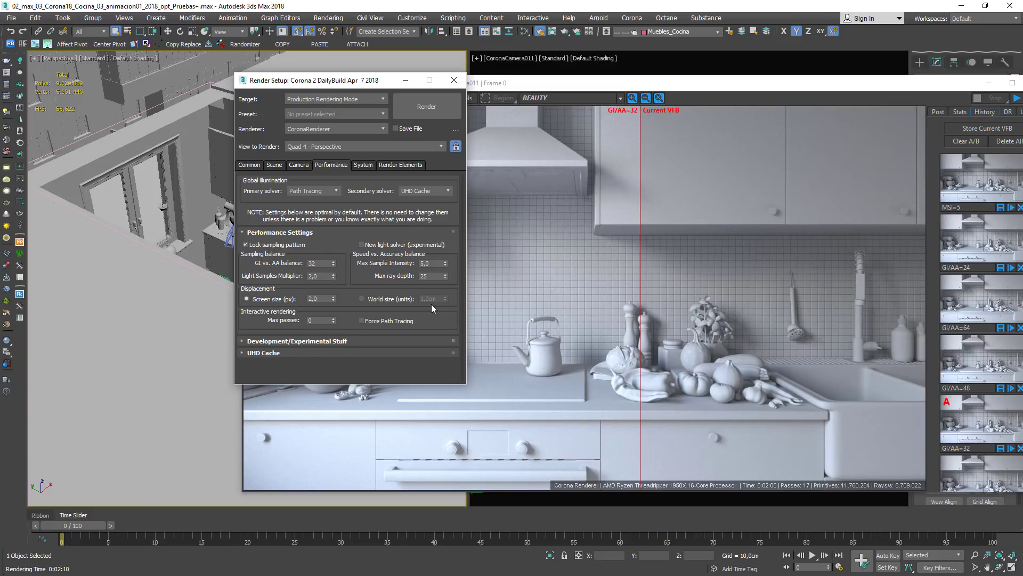
{"action": "left_click", "coordinate": [407, 274]}
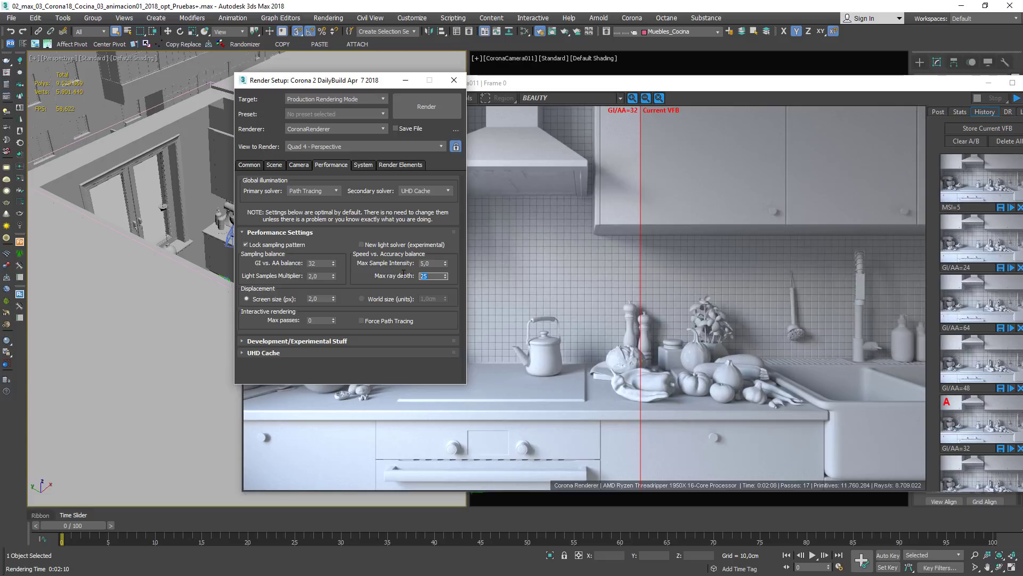
{"action": "type", "text": "10"}
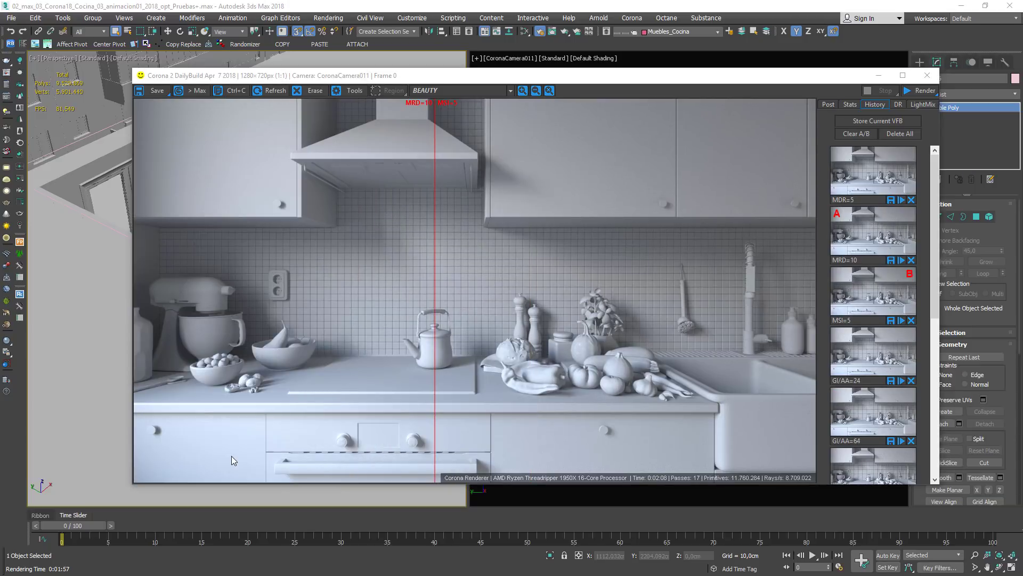
- Compare the MRD=10 render with MSI=5 across the kitchen, and compare MDR=5 with MSI=5 in the same way
{"action": "left_click_drag", "start_coordinate": [437, 319], "coordinate": [542, 326]}
{"action": "left_click_drag", "start_coordinate": [634, 326], "coordinate": [707, 328]}
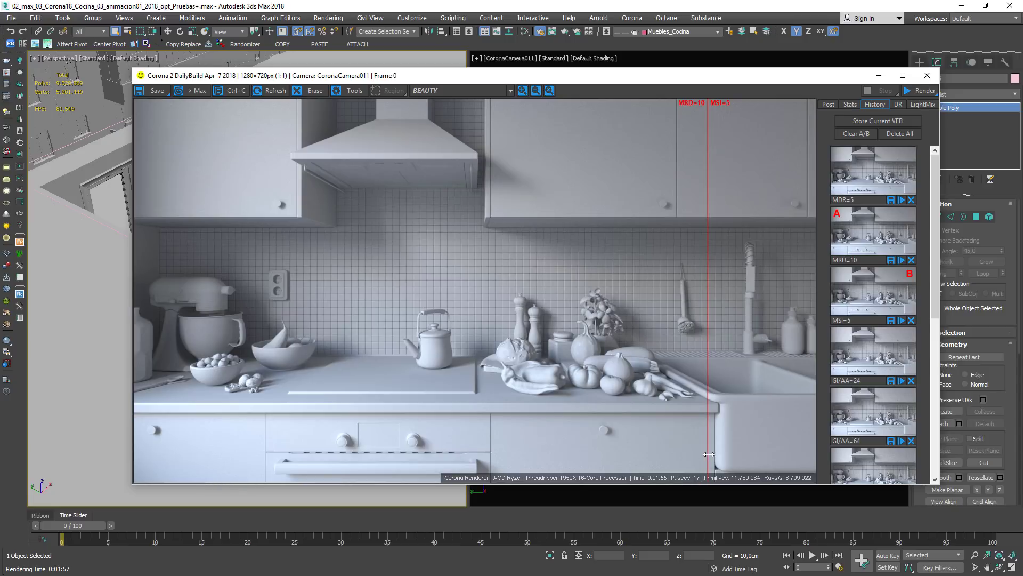
{"action": "left_click_drag", "start_coordinate": [708, 454], "coordinate": [462, 459]}
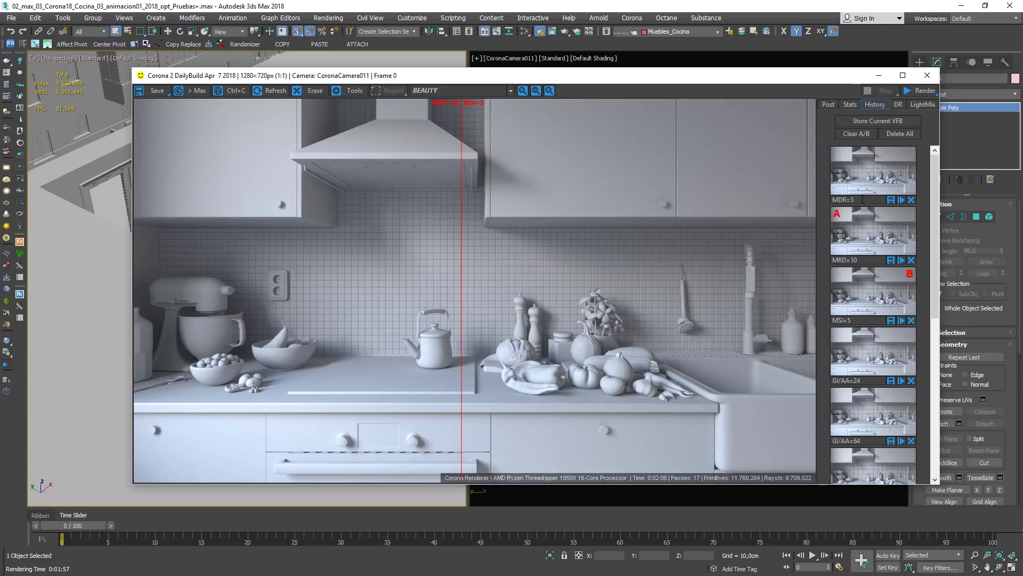
{"action": "left_click", "coordinate": [850, 173]}
{"action": "left_click_drag", "start_coordinate": [459, 296], "coordinate": [733, 296]}
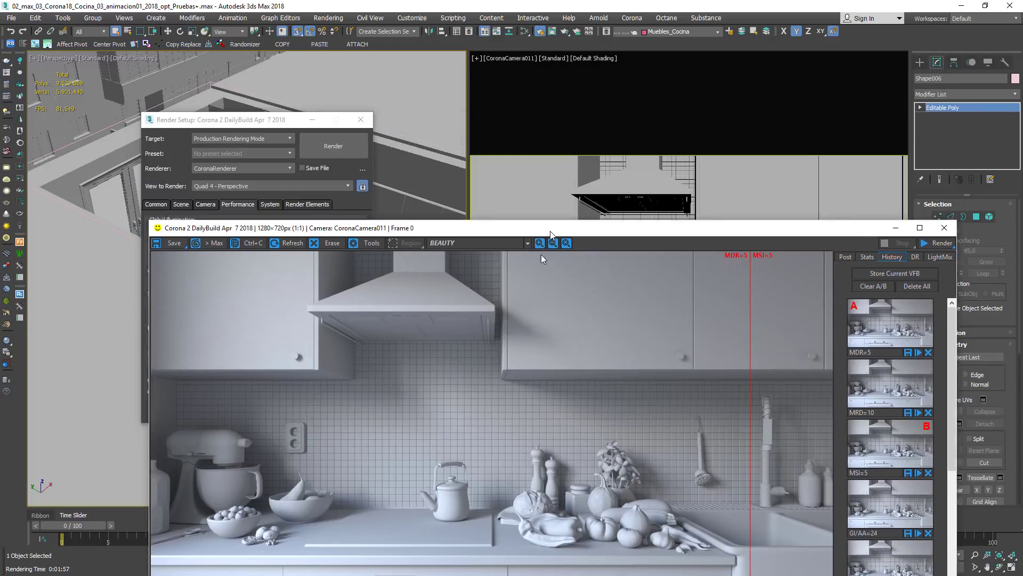
- Restore the Max ray depth to 25 and arrange the render setup beside the rendered kitchen
{"action": "left_click_drag", "start_coordinate": [550, 231], "coordinate": [525, 212]}
{"action": "left_click", "coordinate": [198, 118]}
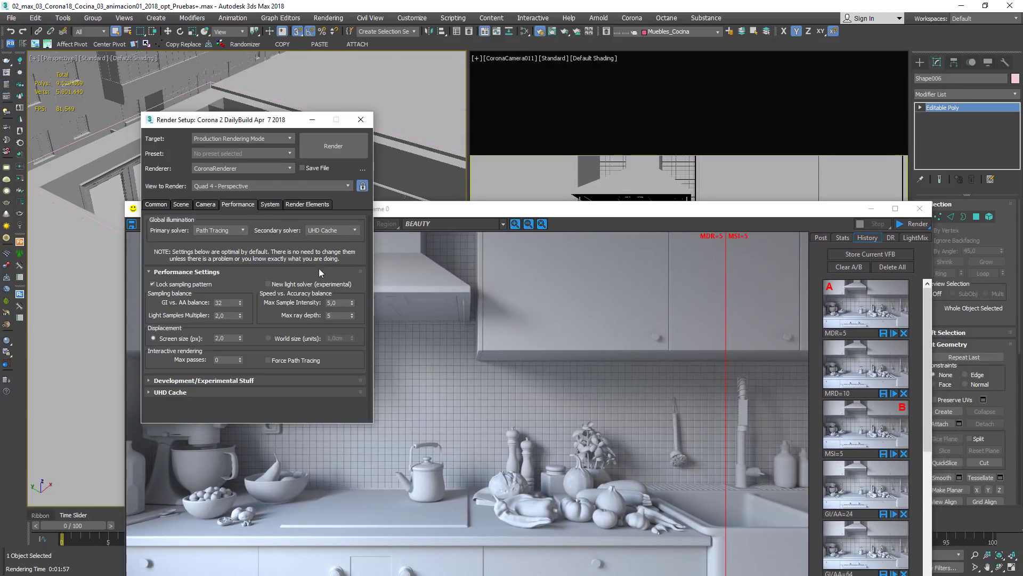
{"action": "double_click", "coordinate": [337, 314]}
{"action": "key", "text": "shift+Tab"}
{"action": "left_click_drag", "start_coordinate": [500, 212], "coordinate": [558, 128]}
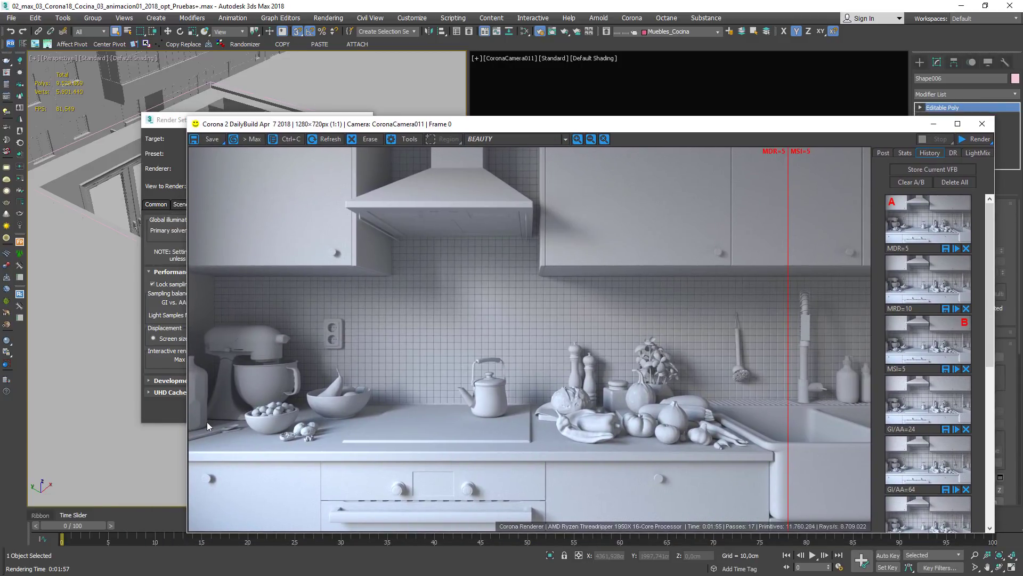
{"action": "left_click", "coordinate": [172, 120]}
{"action": "left_click_drag", "start_coordinate": [196, 123], "coordinate": [153, 69]}
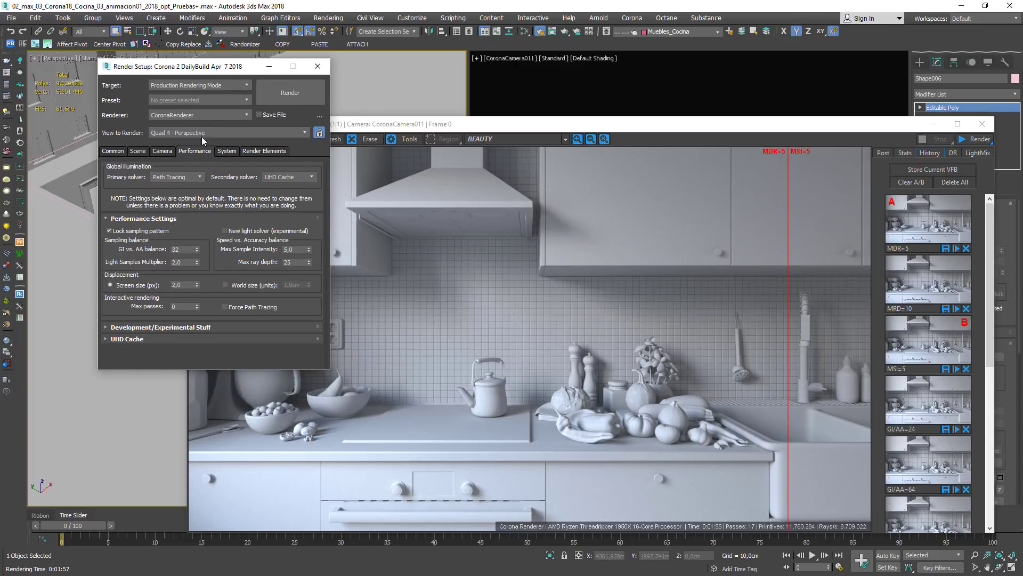
- Try a Max Sample Intensity of 20 and set it back to 5
{"action": "left_click_drag", "start_coordinate": [297, 249], "coordinate": [260, 253]}
{"action": "left_click", "coordinate": [283, 250]}
{"action": "type", "text": "20"}
{"action": "key", "text": "Return"}
{"action": "type", "text": "5"}
{"action": "key", "text": "Return"}
- Read the description of the experimental new light solver and enable it
{"action": "mouse_move", "coordinate": [226, 233]}
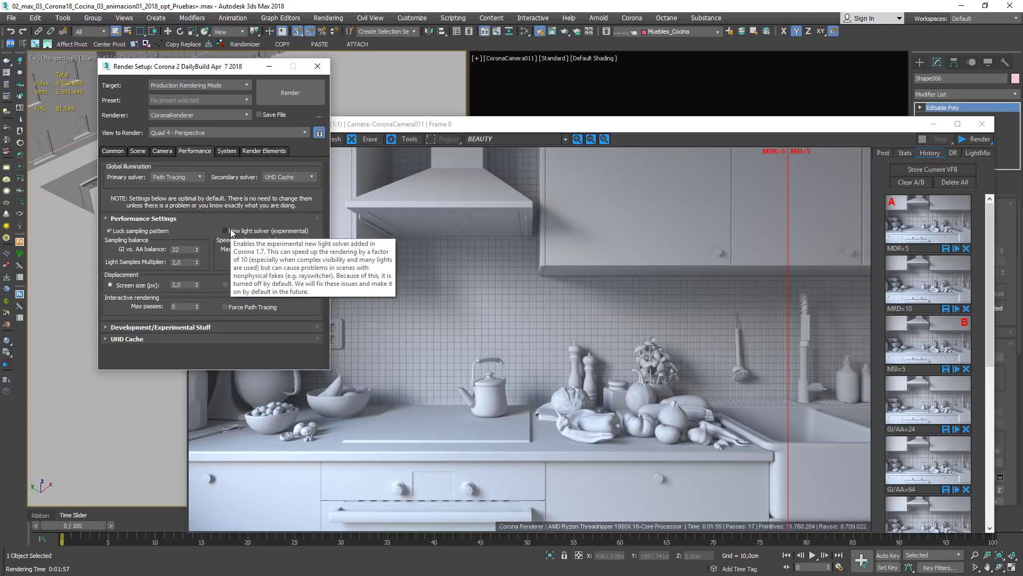
{"action": "left_click", "coordinate": [232, 233]}
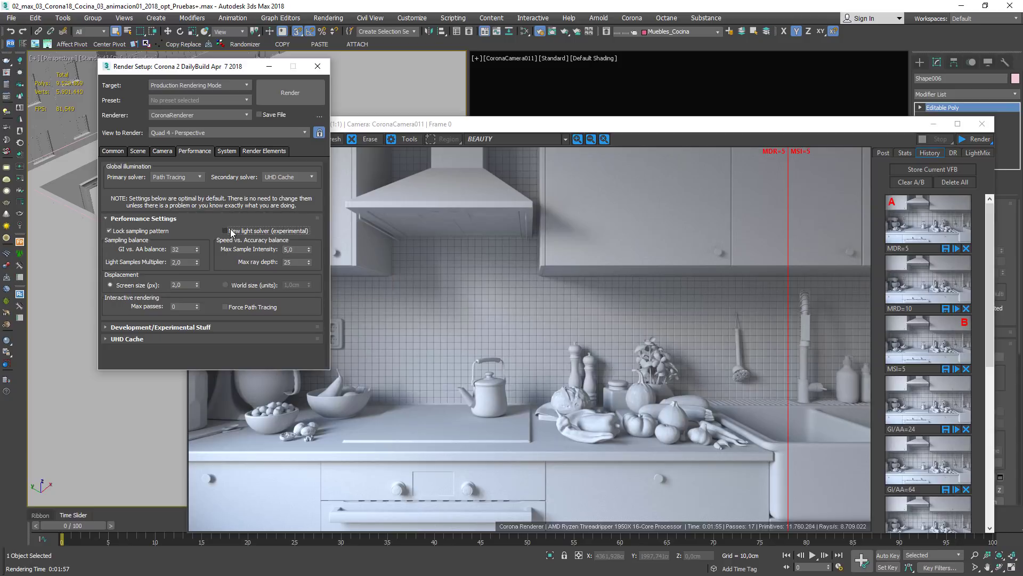
{"action": "left_click", "coordinate": [231, 232]}
- Arrange the render windows and show the Denoise Mode option in Corona's scene settings
{"action": "left_click_drag", "start_coordinate": [544, 125], "coordinate": [535, 84]}
{"action": "left_click_drag", "start_coordinate": [179, 76], "coordinate": [211, 99]}
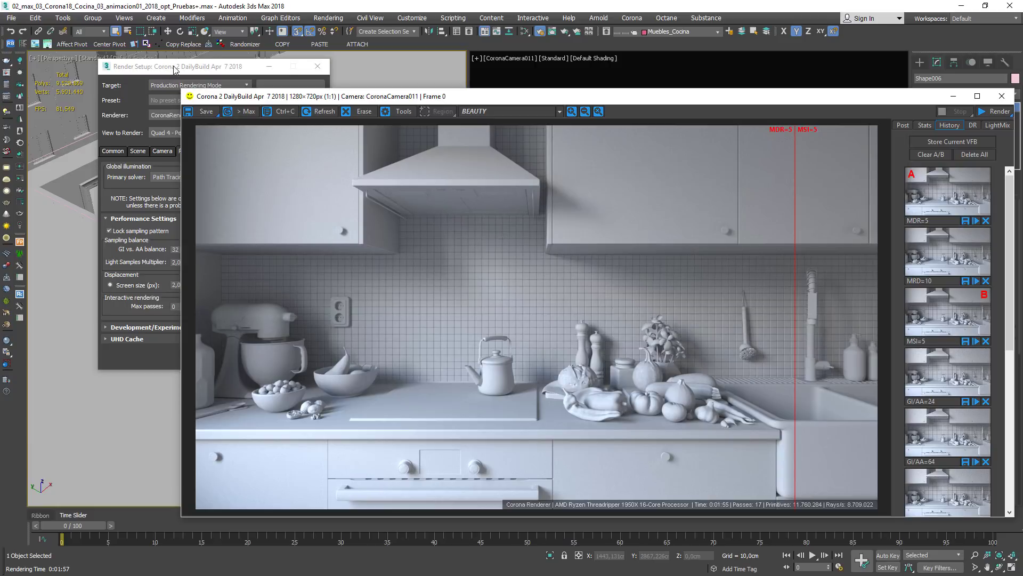
{"action": "left_click_drag", "start_coordinate": [176, 68], "coordinate": [288, 115]}
{"action": "left_click", "coordinate": [250, 197]}
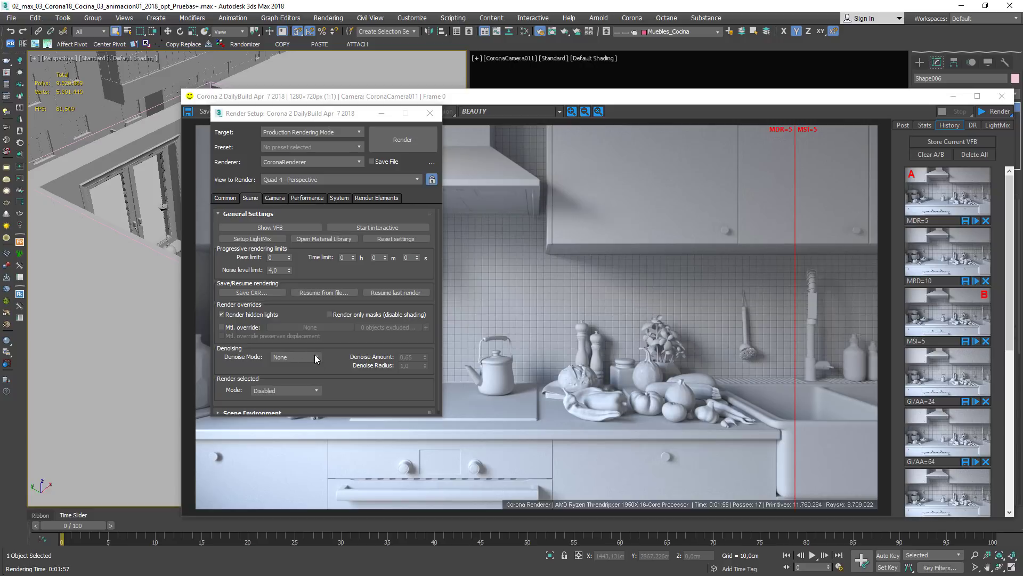
{"action": "mouse_move", "coordinate": [315, 356]}
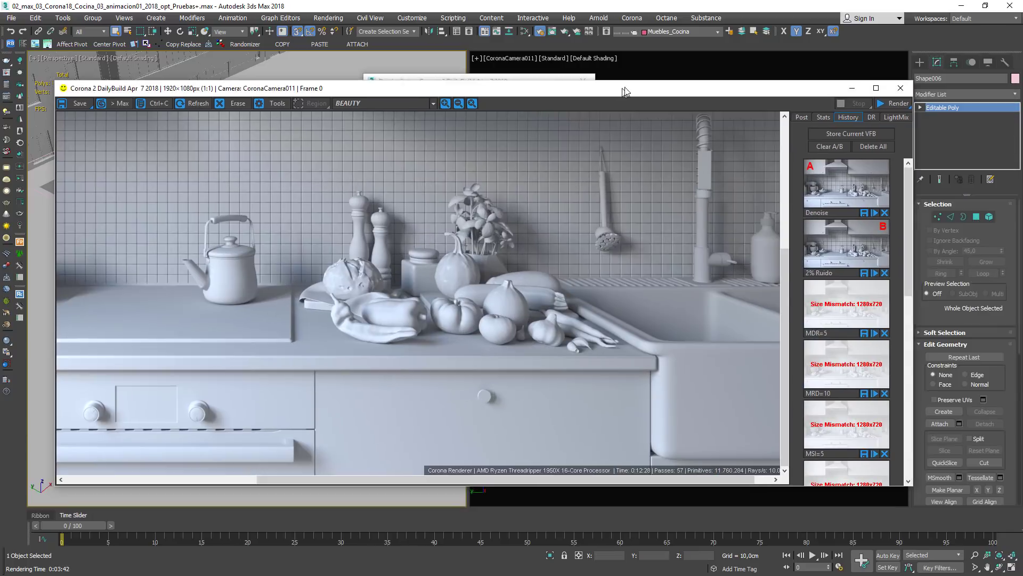
- Examine the 1920×1080 Denoise and 2% Ruido renders at several zoom levels, from the vegetables to the kettle and mixer
{"action": "scroll", "coordinate": [427, 293], "scroll_direction": "down", "scroll_amount": 1}
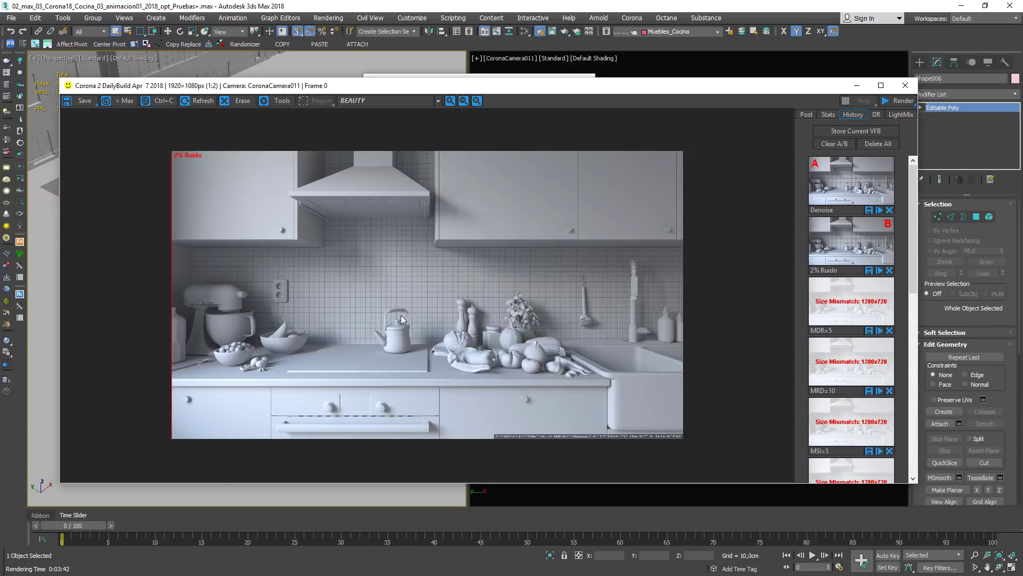
{"action": "scroll", "coordinate": [474, 374], "scroll_direction": "up", "scroll_amount": 1}
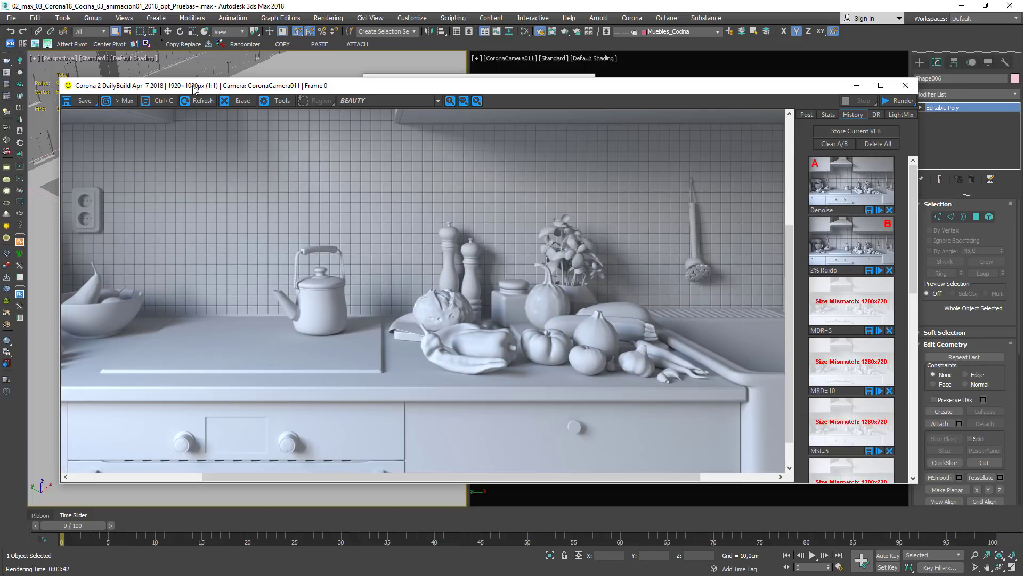
{"action": "scroll", "coordinate": [661, 408], "scroll_direction": "up", "scroll_amount": 1}
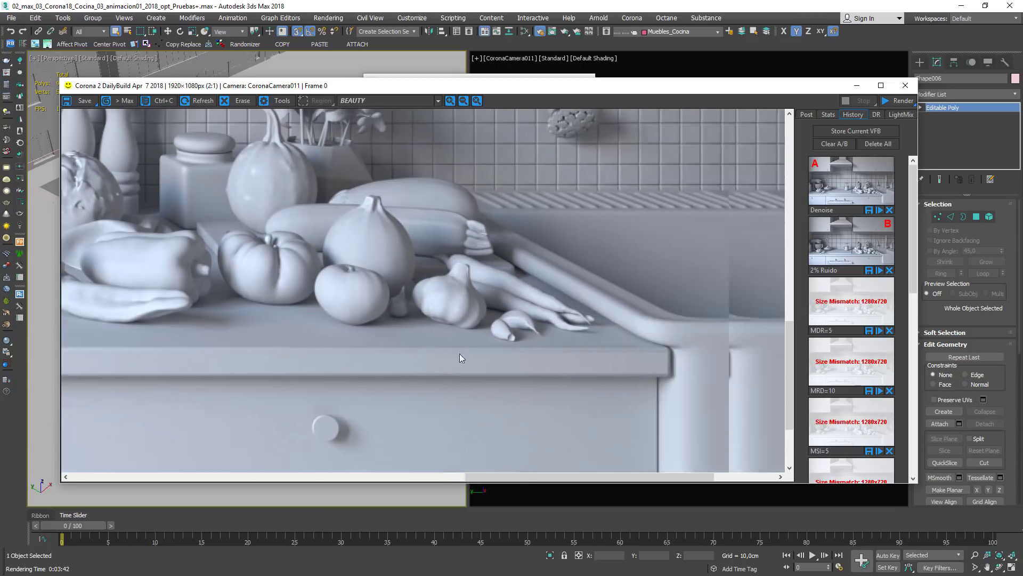
{"action": "scroll", "coordinate": [460, 353], "scroll_direction": "down", "scroll_amount": 1}
{"action": "middle_click_drag", "start_coordinate": [453, 354], "coordinate": [85, 368]}
{"action": "middle_click_drag", "start_coordinate": [565, 271], "coordinate": [590, 34]}
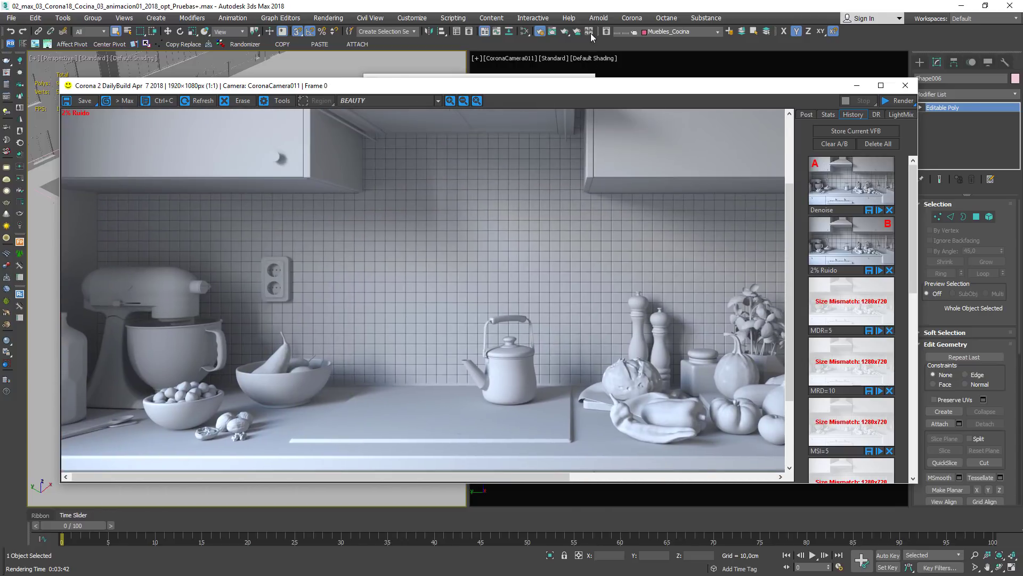
- Review the render setup's noise level limit, performance settings and denoising mode
{"action": "left_click", "coordinate": [590, 32]}
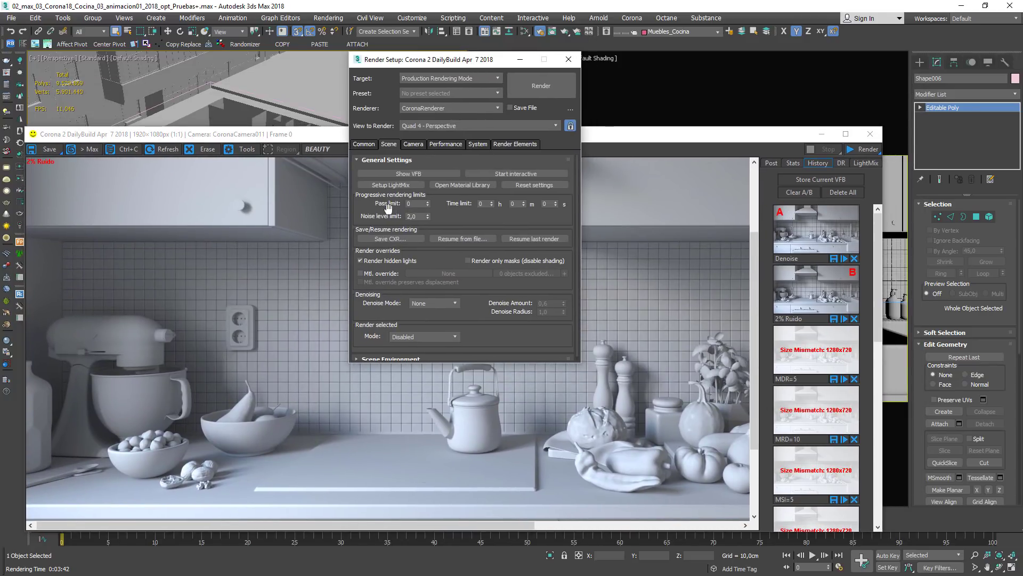
{"action": "left_click", "coordinate": [416, 215]}
{"action": "left_click", "coordinate": [438, 145]}
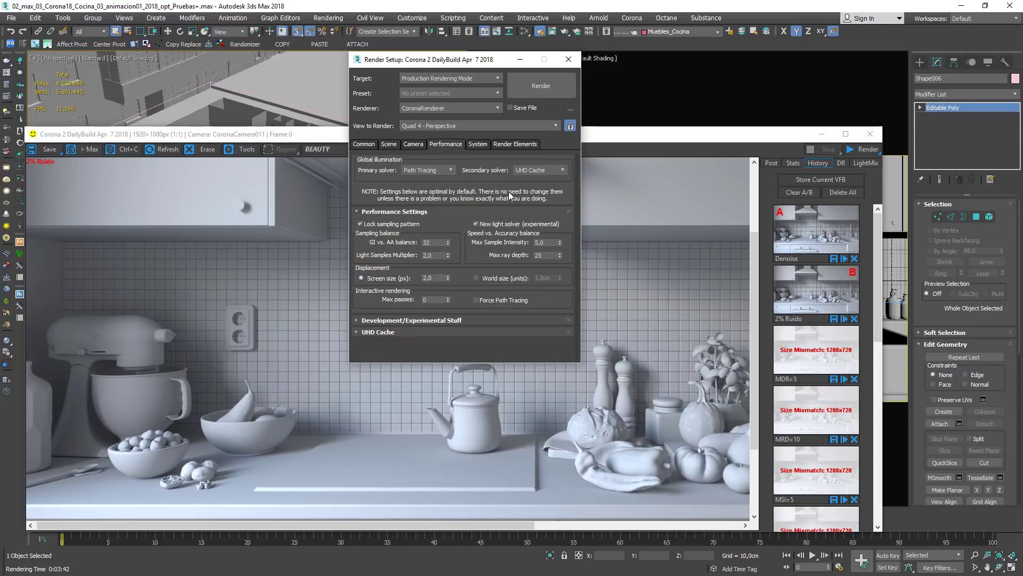
{"action": "left_click", "coordinate": [388, 144]}
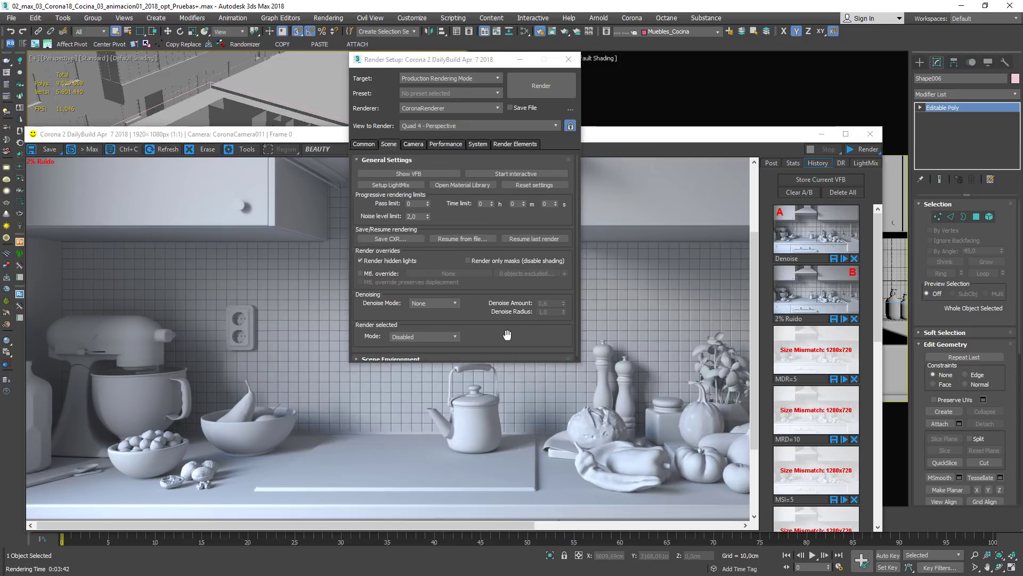
{"action": "scroll", "coordinate": [507, 335], "scroll_direction": "down", "scroll_amount": 1}
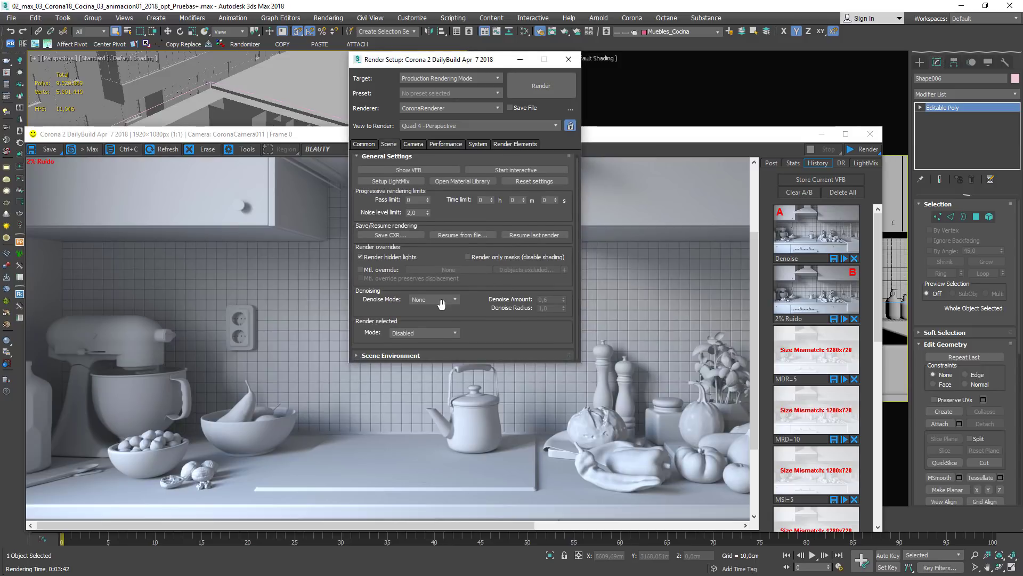
- Examine the render's noise and detail up close on the cabinets, extractor hood, tiles, kettle, vegetables and sink
{"action": "left_click", "coordinate": [255, 317]}
{"action": "scroll", "coordinate": [431, 306], "scroll_direction": "up", "scroll_amount": 5}
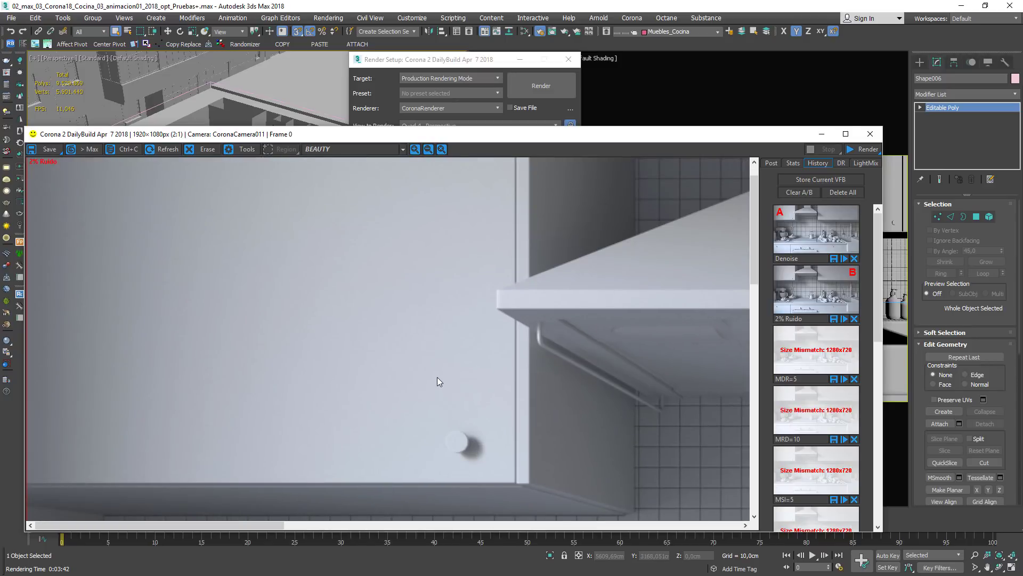
{"action": "middle_click_drag", "start_coordinate": [591, 351], "coordinate": [183, 354]}
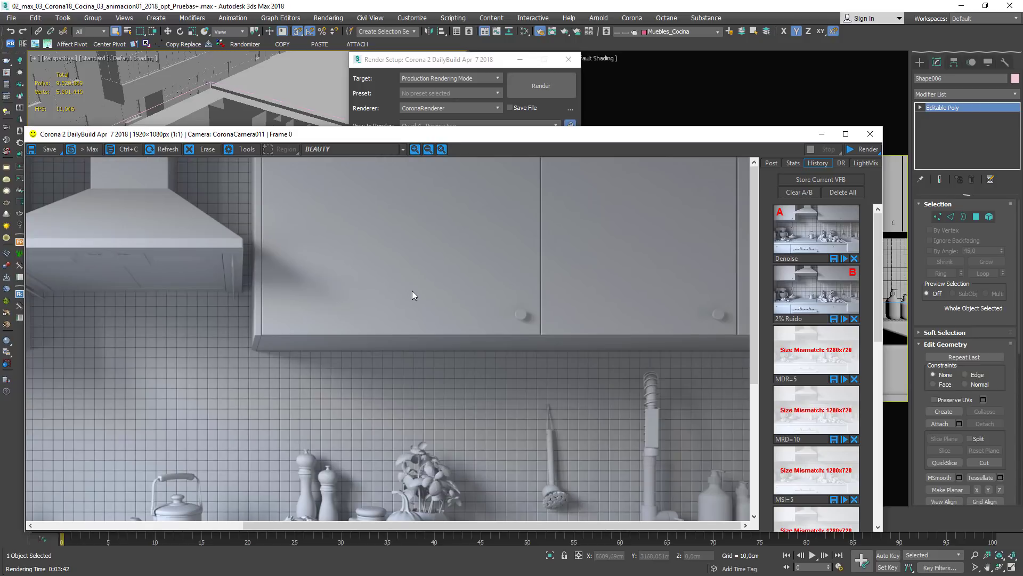
{"action": "middle_click_drag", "start_coordinate": [418, 405], "coordinate": [501, 235]}
{"action": "middle_click_drag", "start_coordinate": [427, 314], "coordinate": [479, 293]}
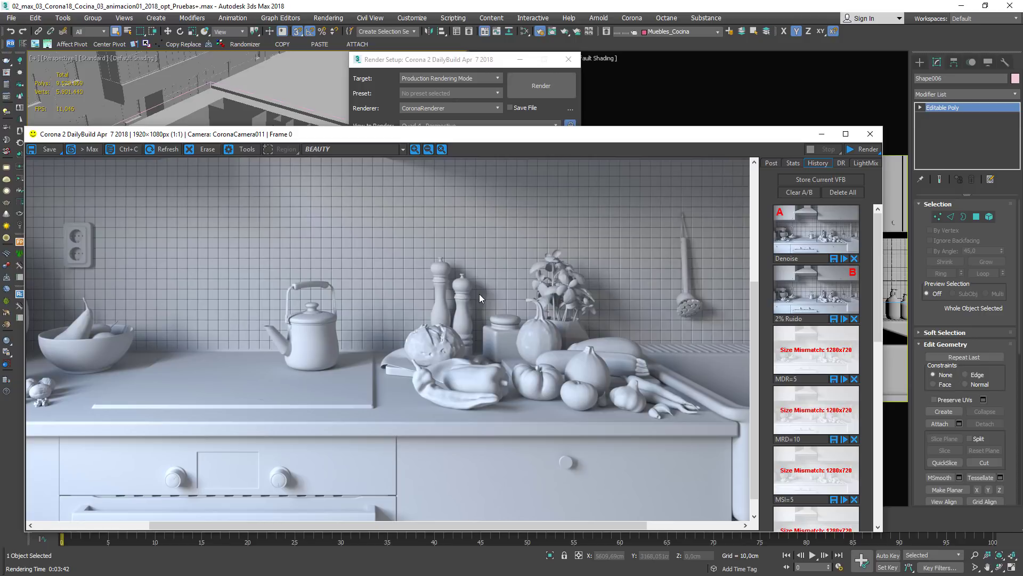
{"action": "left_click", "coordinate": [20, 399]}
{"action": "middle_click_drag", "start_coordinate": [131, 348], "coordinate": [363, 410]}
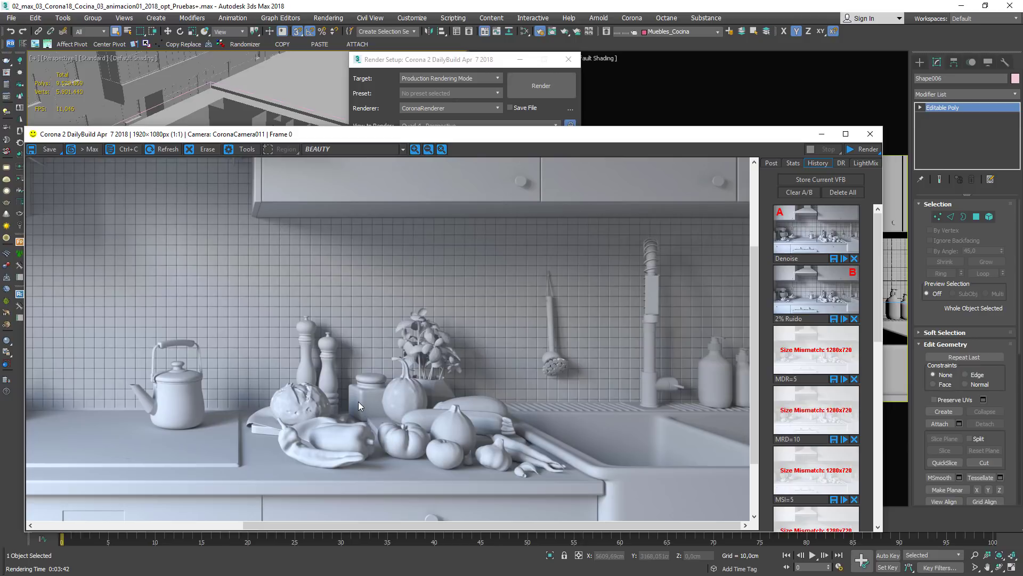
{"action": "middle_click_drag", "start_coordinate": [471, 419], "coordinate": [458, 347]}
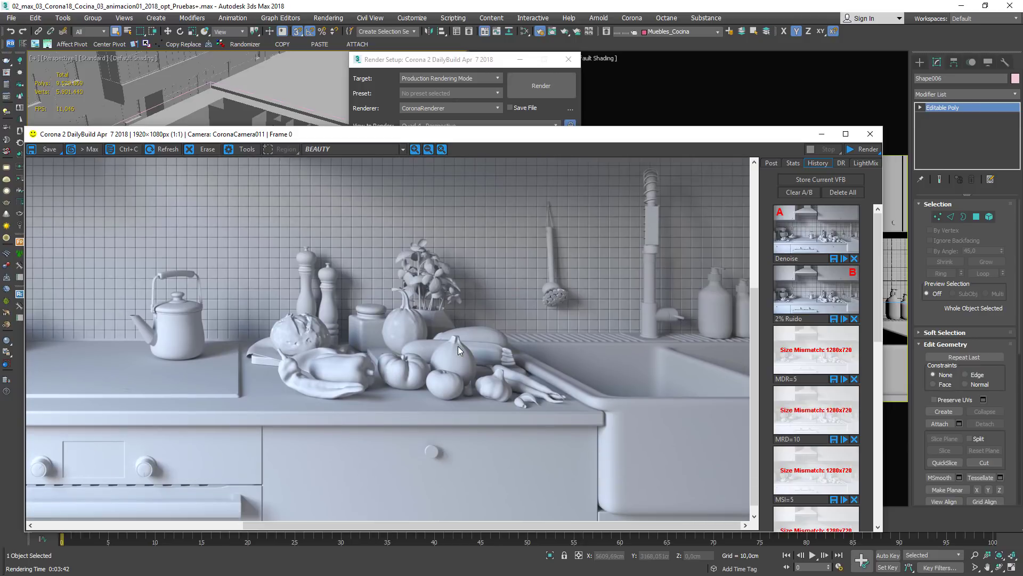
{"action": "middle_click_drag", "start_coordinate": [245, 389], "coordinate": [390, 403]}
{"action": "middle_click_drag", "start_coordinate": [183, 165], "coordinate": [238, 361]}
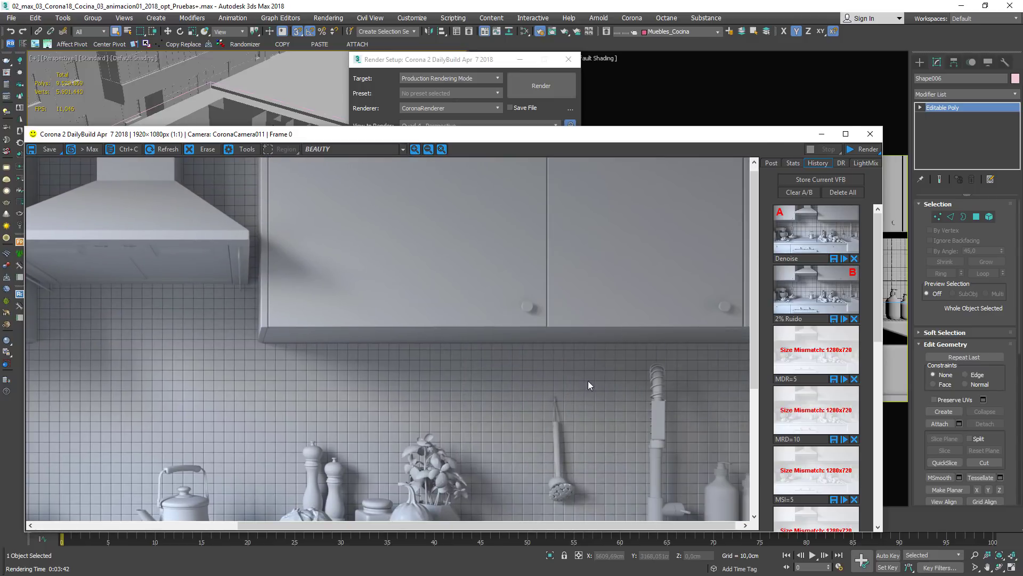
- Enable sharpening/blurring in the post-processing settings and set the blur radius to 0
{"action": "left_click", "coordinate": [772, 163]}
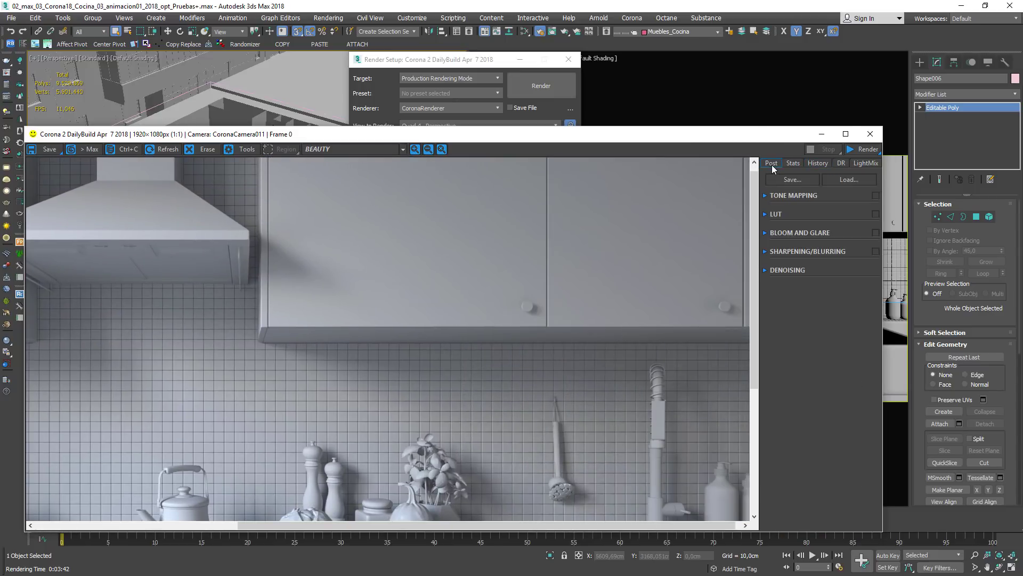
{"action": "left_click", "coordinate": [765, 252]}
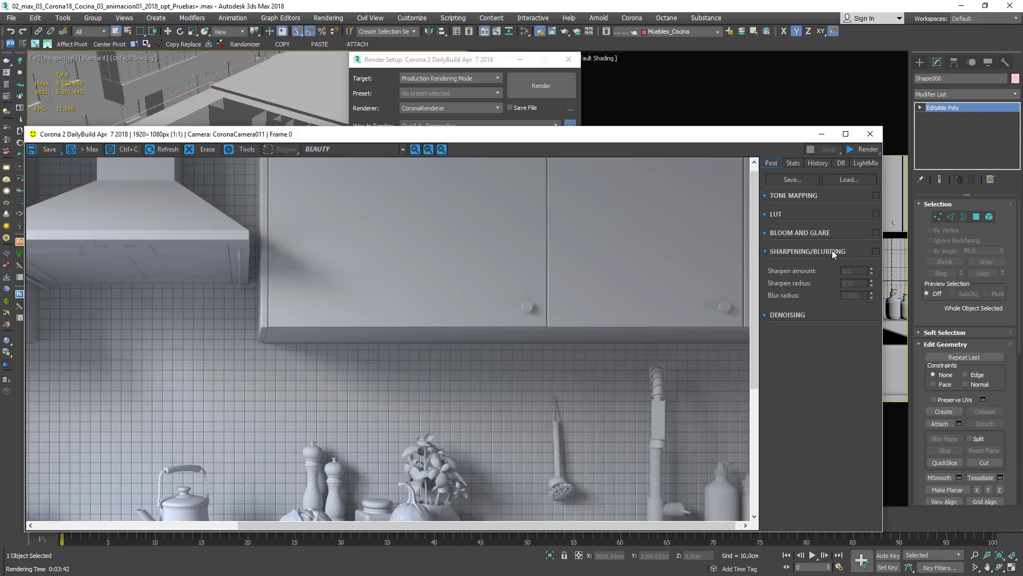
{"action": "left_click", "coordinate": [875, 251]}
{"action": "left_click_drag", "start_coordinate": [864, 295], "coordinate": [802, 296]}
{"action": "type", "text": "0"}
{"action": "key", "text": "Return"}
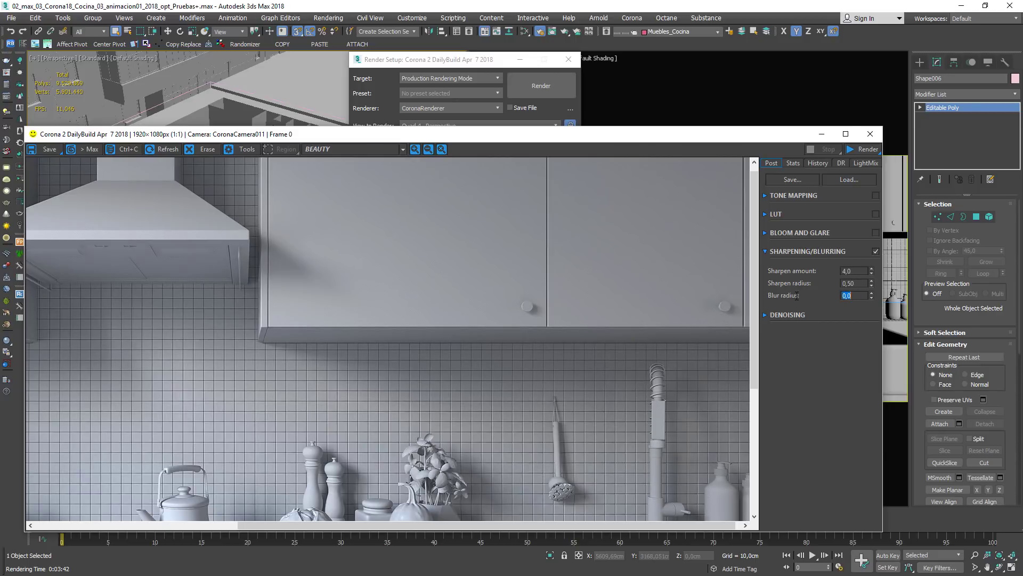
- Set the sharpen amount to 8 and inspect the effect around the extractor hood and tiles
{"action": "left_click_drag", "start_coordinate": [852, 270], "coordinate": [818, 269]}
{"action": "type", "text": "8"}
{"action": "key", "text": "Return"}
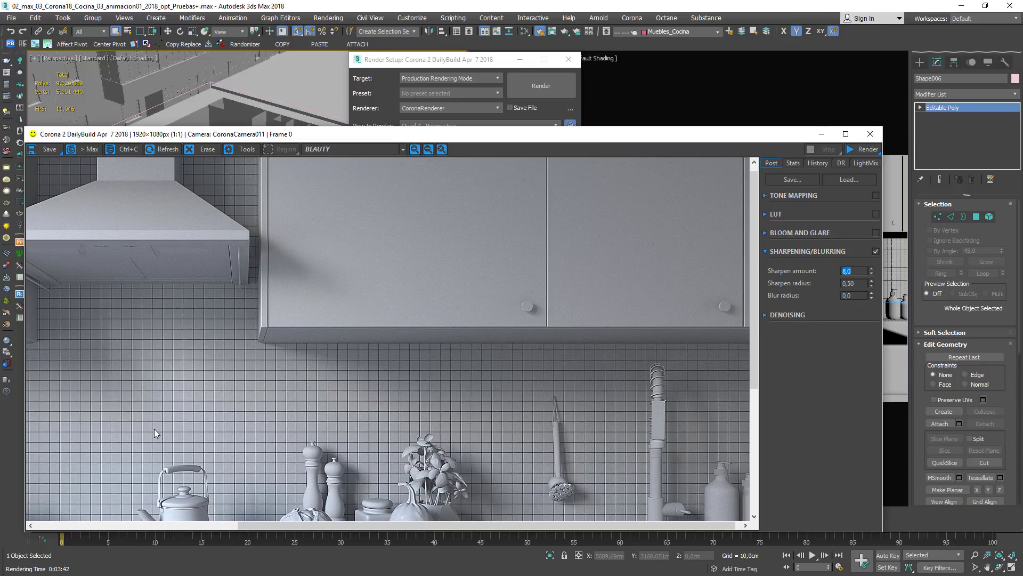
{"action": "left_click_drag", "start_coordinate": [193, 340], "coordinate": [447, 381]}
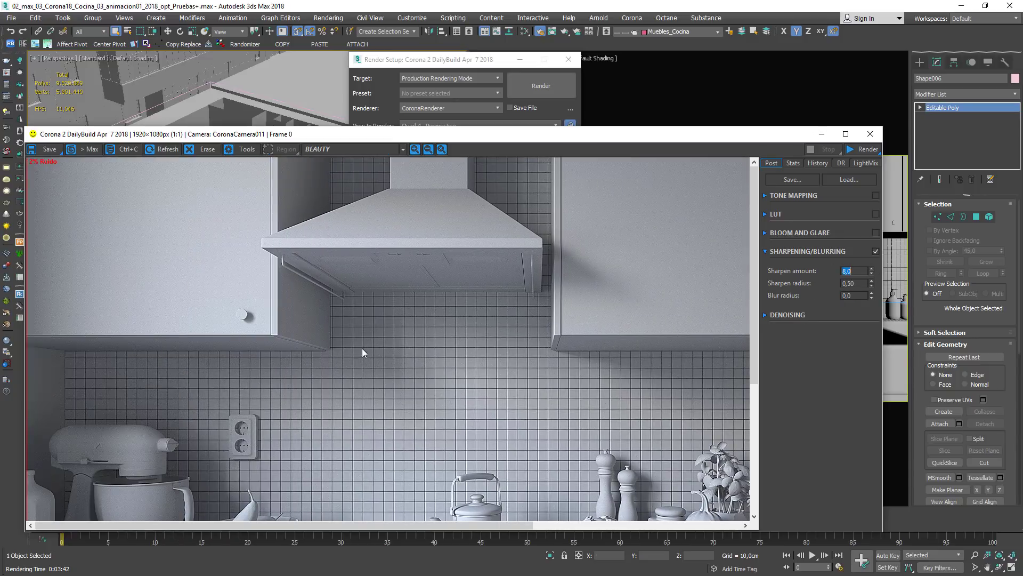
{"action": "scroll", "coordinate": [366, 280], "scroll_direction": "up", "scroll_amount": 1}
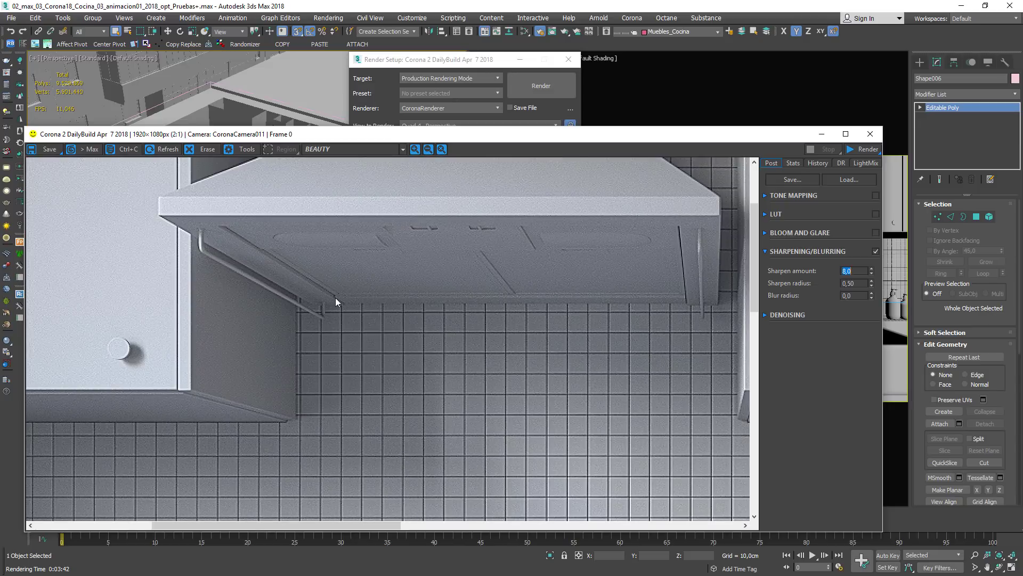
- Try a blur radius of 1.33 and a sharpen amount of 1 in the sharpening/blurring settings
{"action": "left_click_drag", "start_coordinate": [513, 294], "coordinate": [571, 342]}
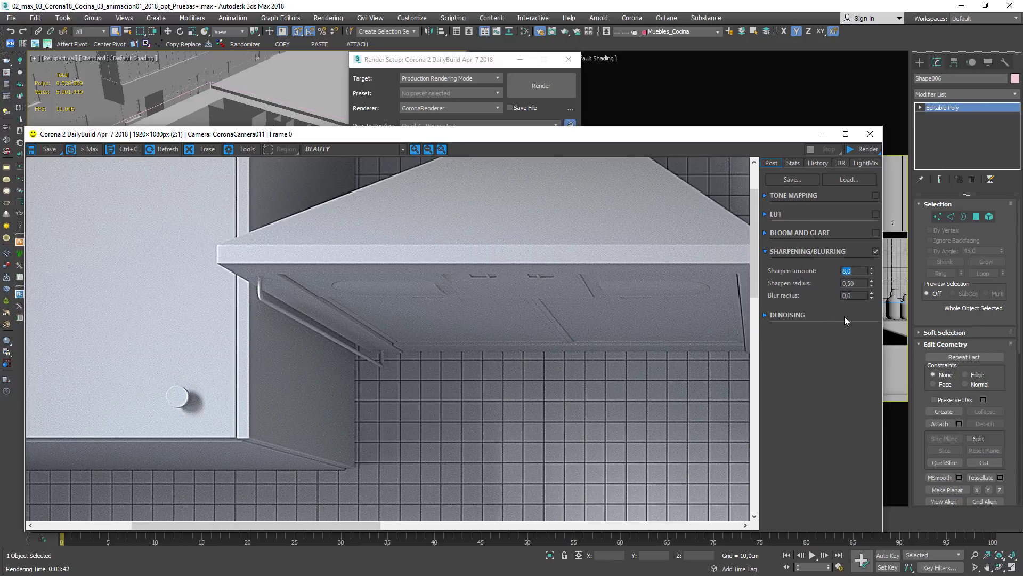
{"action": "double_click", "coordinate": [852, 296]}
{"action": "type", "text": "1,3"}
{"action": "key", "text": "Return"}
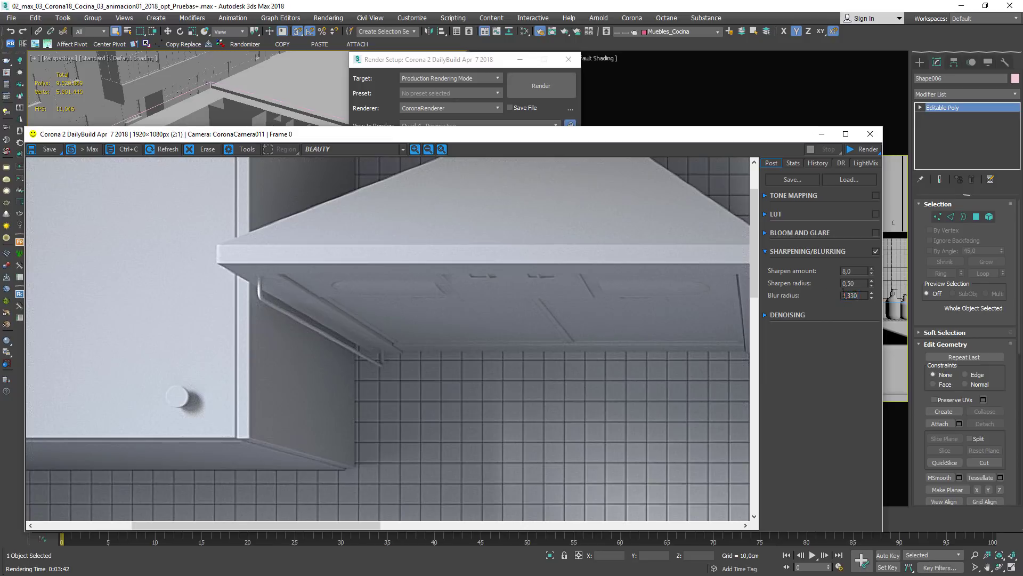
{"action": "double_click", "coordinate": [848, 270]}
{"action": "type", "text": "1"}
{"action": "key", "text": "Return"}
- Switch sharpening/blurring off and back on to compare its effect on the upper cabinet door and handle
{"action": "left_click_drag", "start_coordinate": [163, 308], "coordinate": [411, 339]}
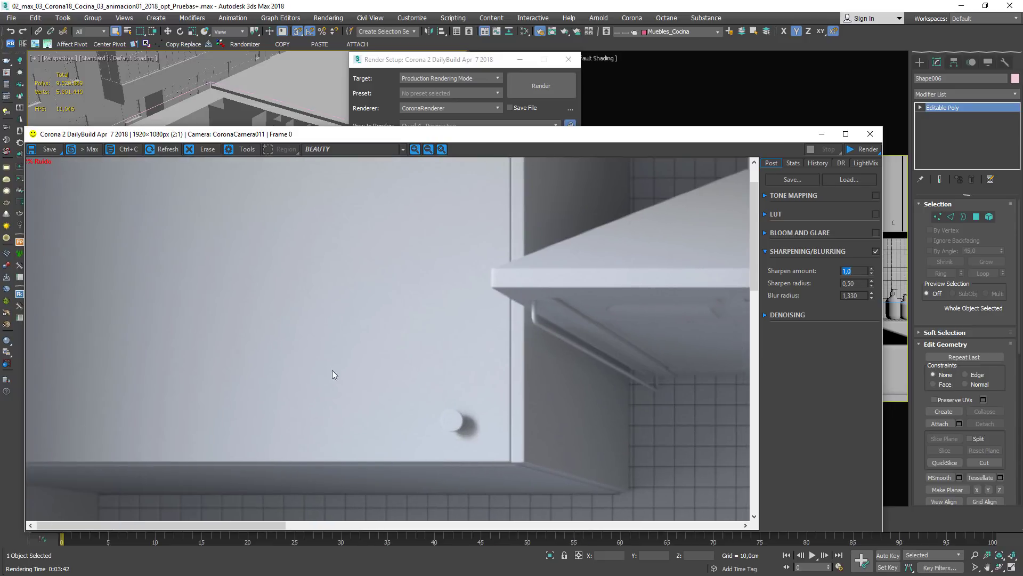
{"action": "scroll", "coordinate": [331, 370], "scroll_direction": "up", "scroll_amount": 1}
{"action": "left_click", "coordinate": [875, 251]}
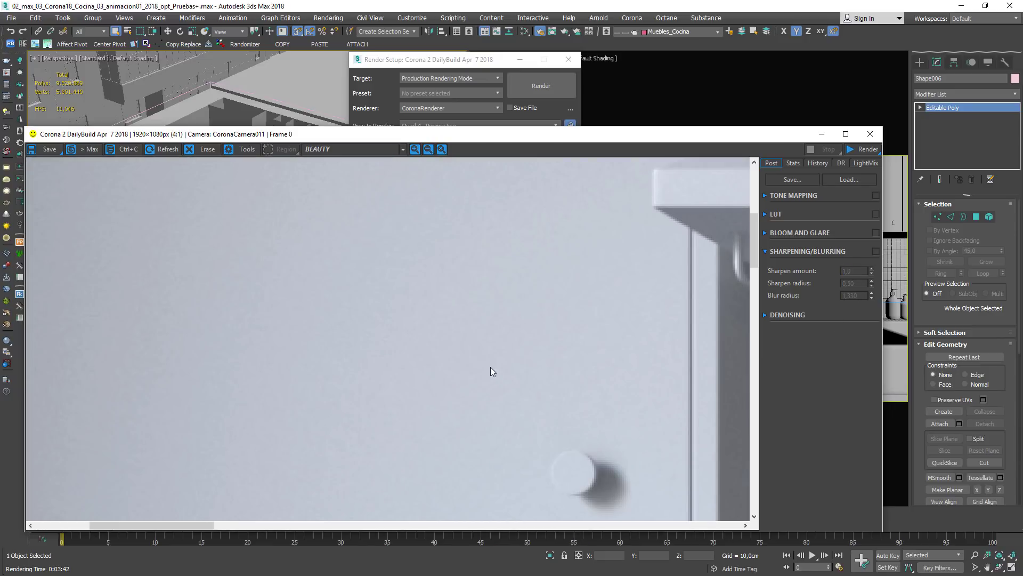
{"action": "left_click_drag", "start_coordinate": [421, 328], "coordinate": [383, 291]}
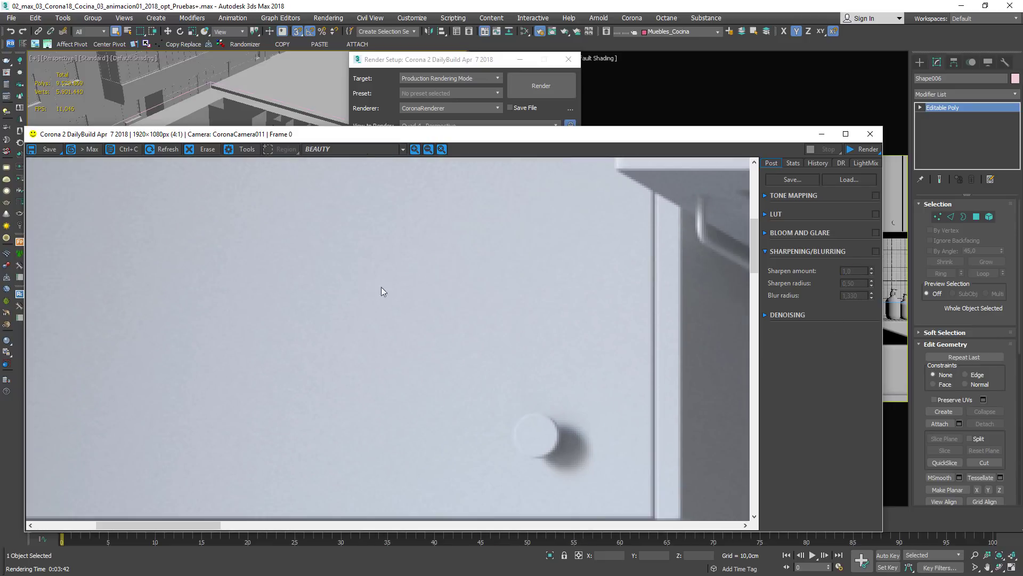
{"action": "left_click", "coordinate": [875, 250]}
{"action": "scroll", "coordinate": [597, 346], "scroll_direction": "down", "scroll_amount": 3}
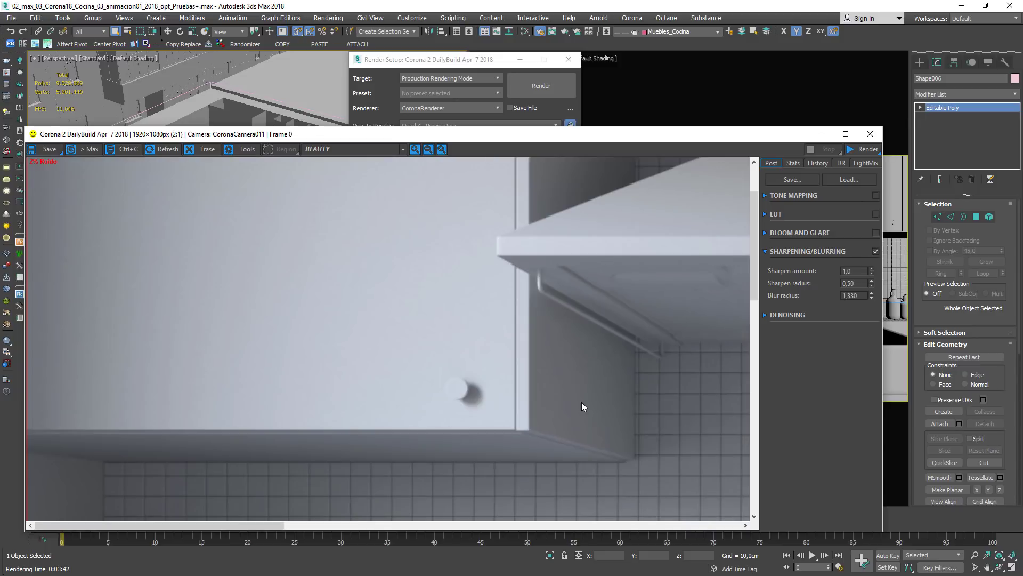
{"action": "scroll", "coordinate": [560, 418], "scroll_direction": "up", "scroll_amount": 1}
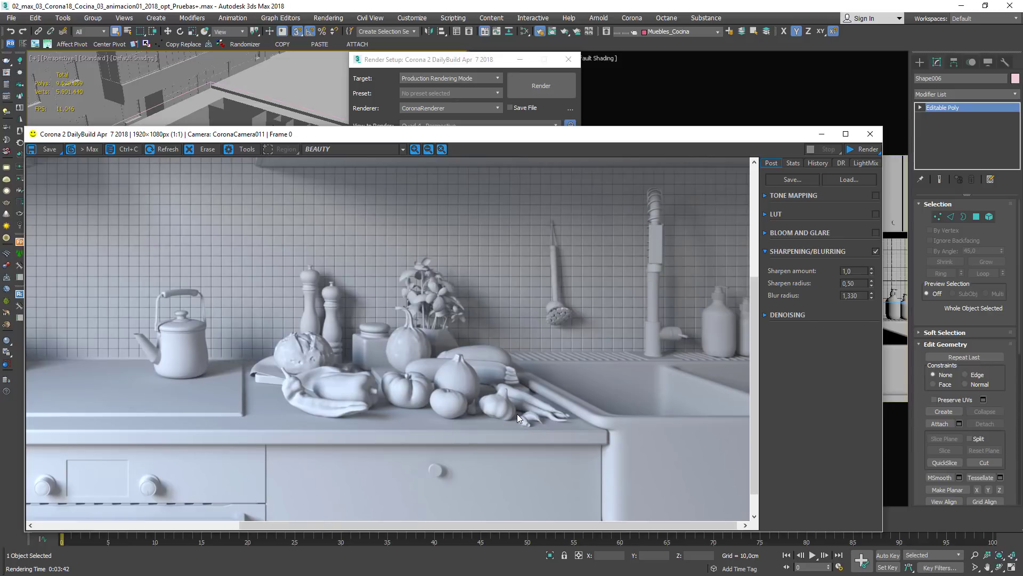
- Try sharpen amounts of 4 and 5 while viewing the vegetables and sink
{"action": "left_click_drag", "start_coordinate": [861, 271], "coordinate": [812, 273]}
{"action": "type", "text": "4"}
{"action": "key", "text": "Return"}
{"action": "type", "text": "5"}
{"action": "key", "text": "Return"}
- Try a blur radius of 0 with a sharpen amount of 8 and inspect the effect along the countertop
{"action": "double_click", "coordinate": [854, 295]}
{"action": "type", "text": "0"}
{"action": "key", "text": "Return"}
{"action": "key", "text": "shift+Tab"}
{"action": "key", "text": "shift+Tab"}
{"action": "type", "text": "8"}
{"action": "key", "text": "Return"}
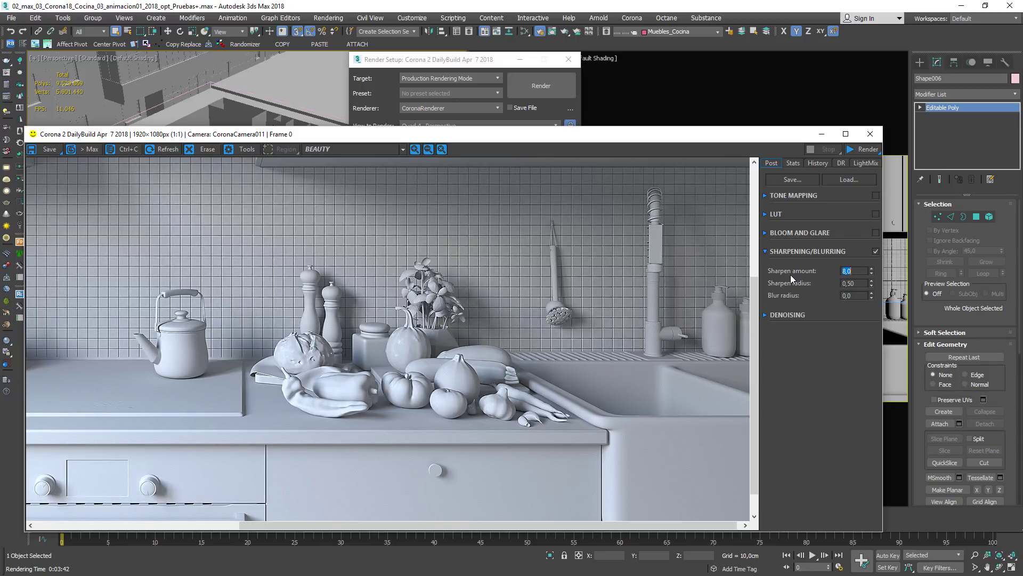
{"action": "middle_click_drag", "start_coordinate": [367, 404], "coordinate": [489, 371]}
{"action": "middle_click_drag", "start_coordinate": [214, 357], "coordinate": [385, 378]}
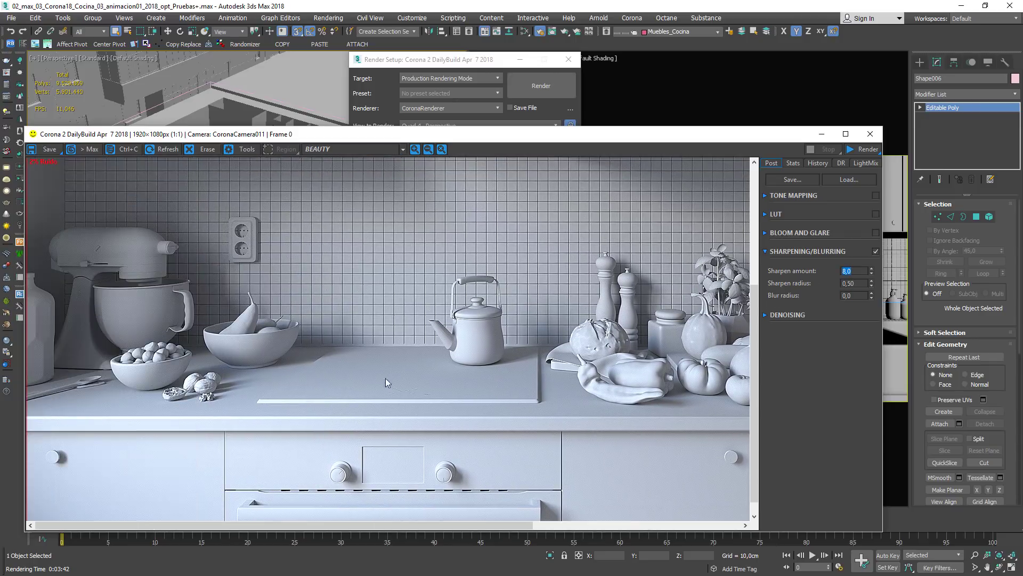
{"action": "middle_click_drag", "start_coordinate": [480, 326], "coordinate": [491, 370]}
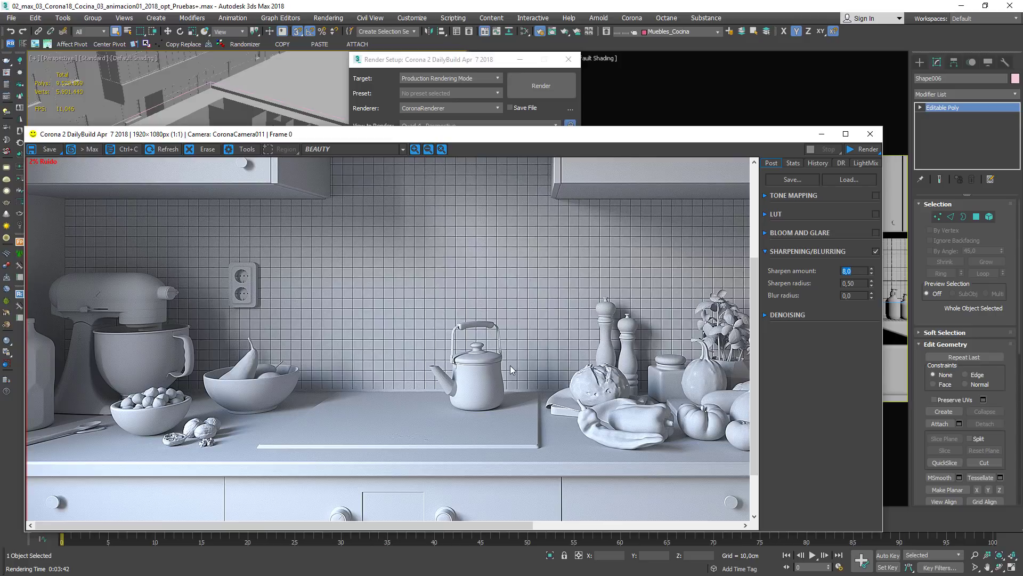
- Set the blur radius to 1.33 and the sharpen amount to 5
{"action": "left_click", "coordinate": [855, 295]}
{"action": "type", "text": "1,33"}
{"action": "key", "text": "Return"}
{"action": "double_click", "coordinate": [848, 271]}
{"action": "type", "text": "5"}
{"action": "key", "text": "Return"}
- Examine the full render, the countertop details and the render time stamp
{"action": "scroll", "coordinate": [321, 312], "scroll_direction": "down", "scroll_amount": 1}
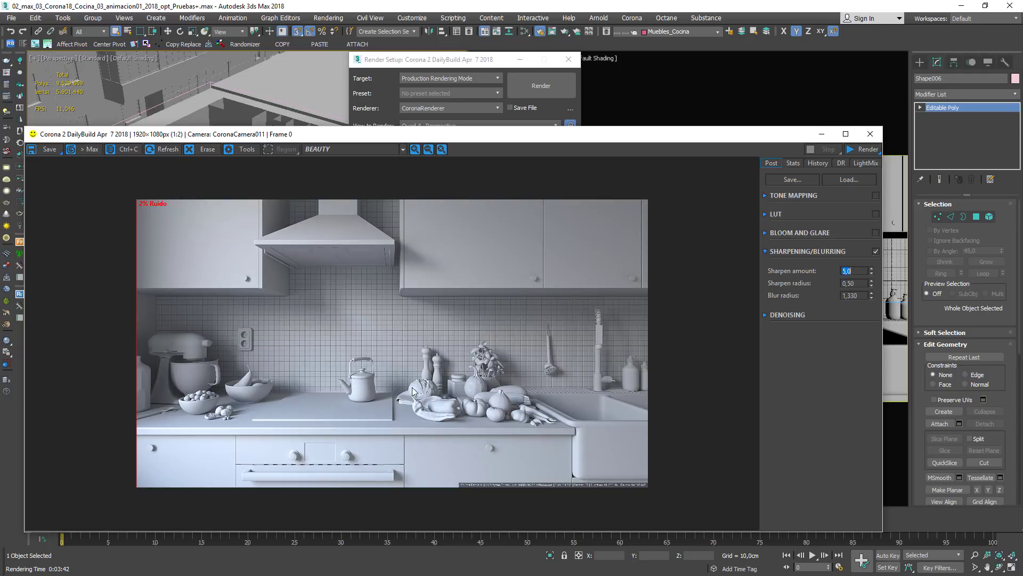
{"action": "scroll", "coordinate": [418, 337], "scroll_direction": "up", "scroll_amount": 1}
{"action": "middle_click_drag", "start_coordinate": [504, 443], "coordinate": [411, 306]}
{"action": "middle_click_drag", "start_coordinate": [407, 412], "coordinate": [462, 359]}
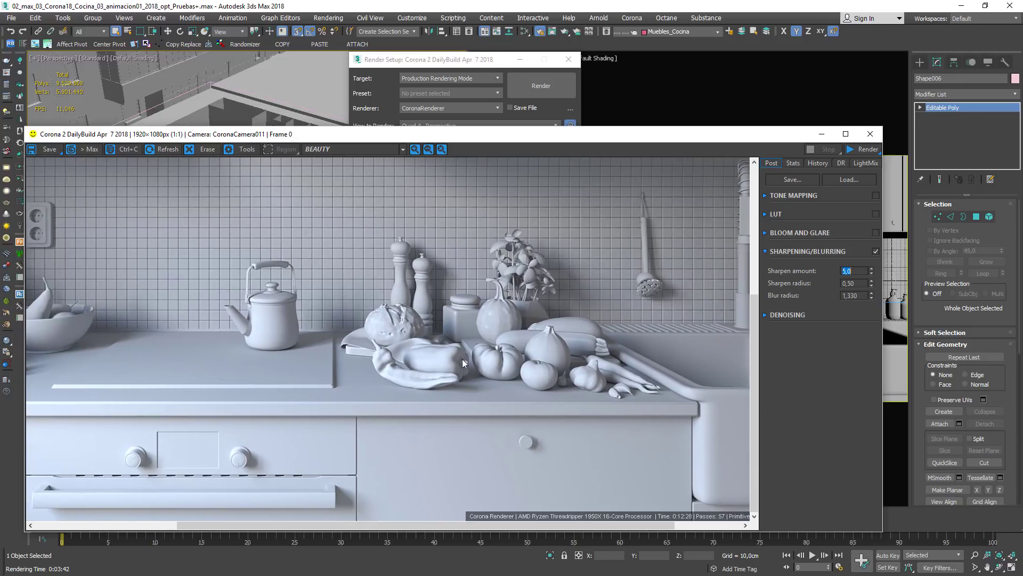
{"action": "middle_click_drag", "start_coordinate": [500, 457], "coordinate": [461, 440]}
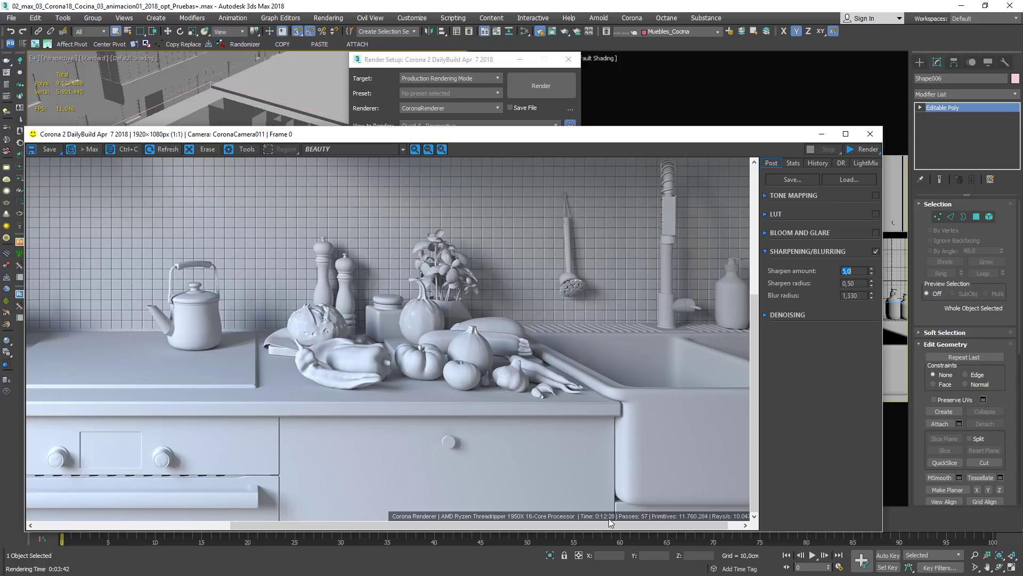
- Bring the render setup forward, set the denoise mode to Full denoising and the noise level limit to 4
{"action": "left_click_drag", "start_coordinate": [299, 132], "coordinate": [374, 113]}
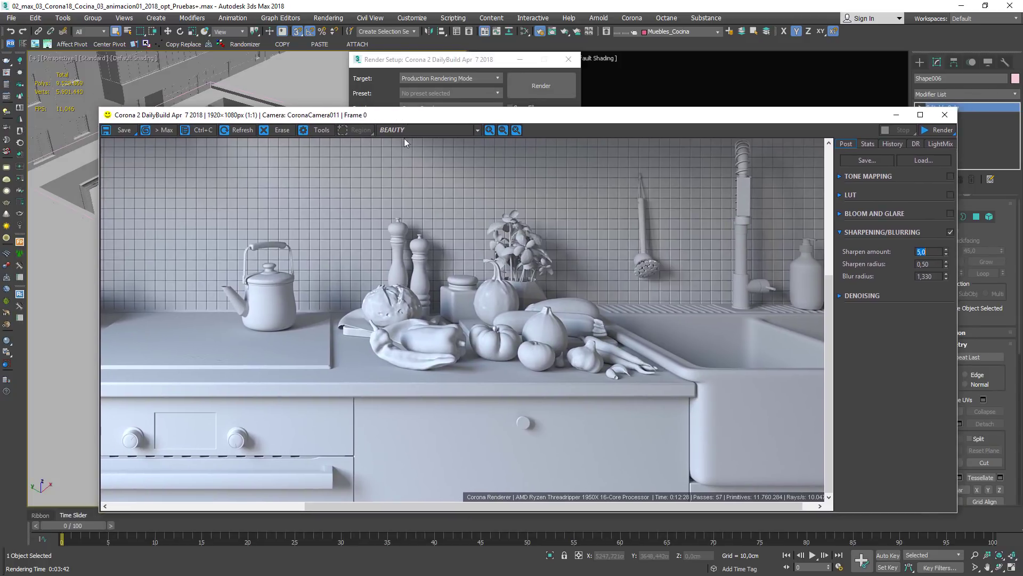
{"action": "left_click", "coordinate": [379, 341]}
{"action": "left_click", "coordinate": [426, 60]}
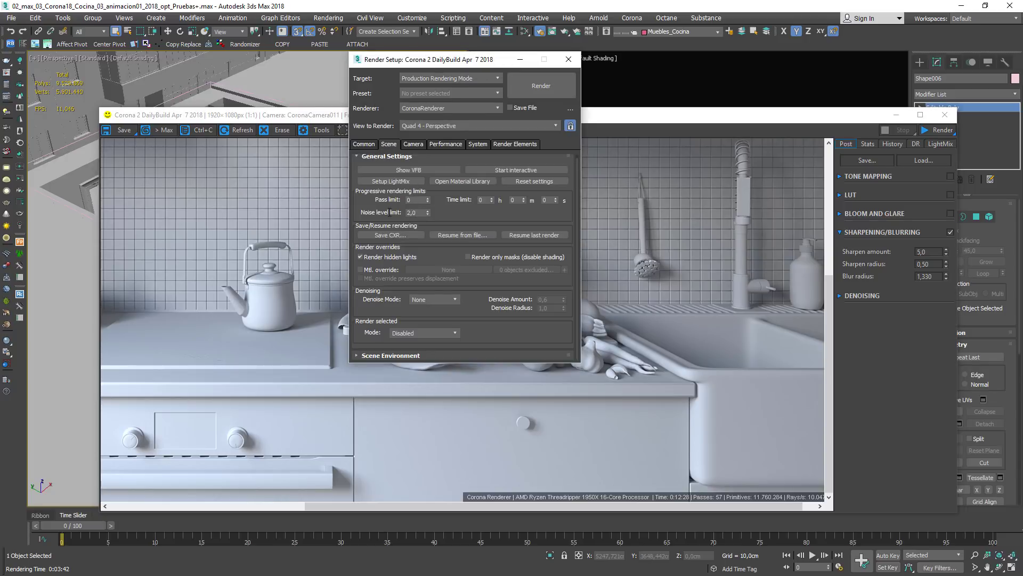
{"action": "double_click", "coordinate": [418, 212]}
{"action": "left_click", "coordinate": [432, 299]}
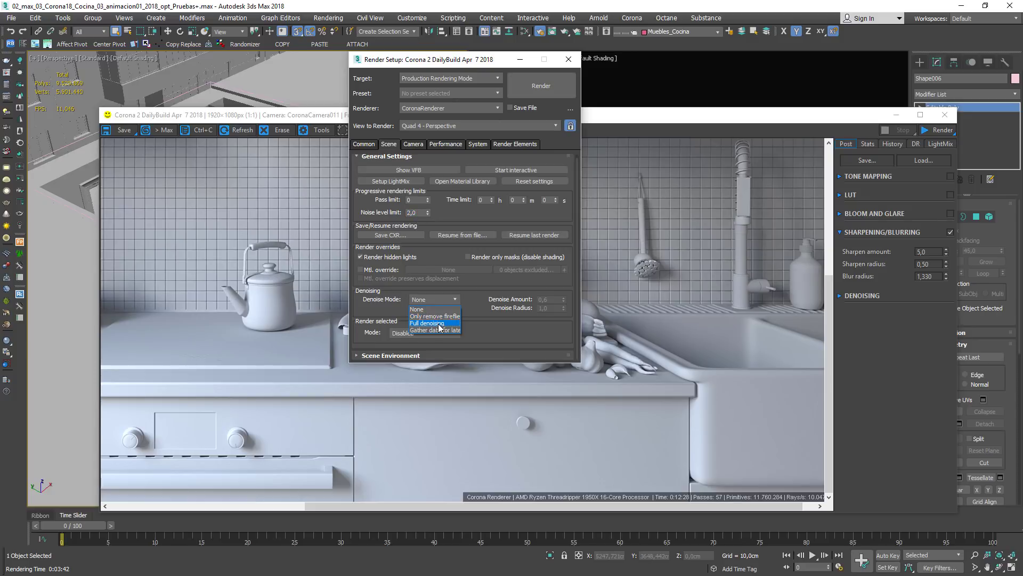
{"action": "left_click", "coordinate": [433, 323]}
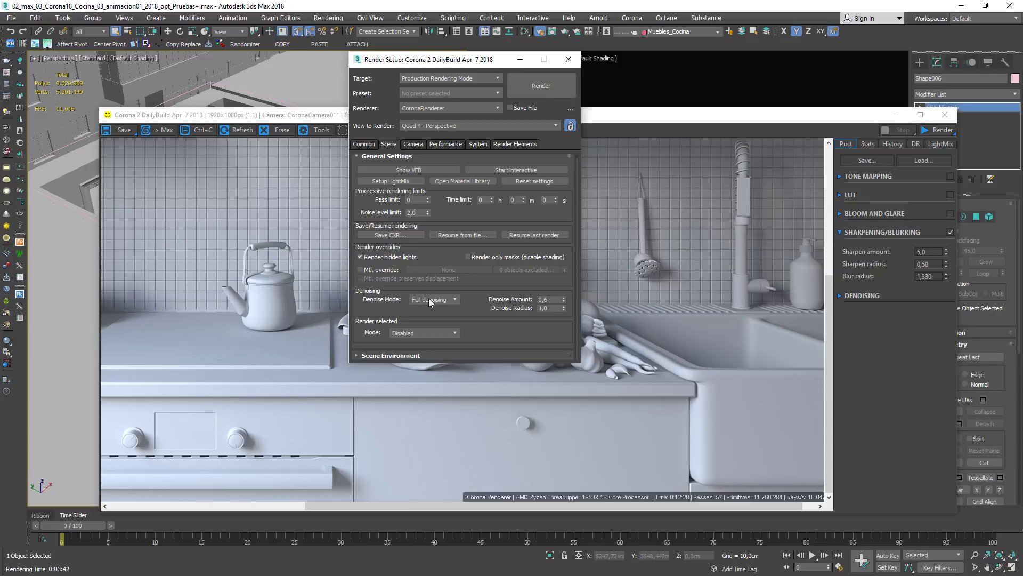
{"action": "left_click_drag", "start_coordinate": [421, 212], "coordinate": [387, 212]}
{"action": "type", "text": "4"}
{"action": "key", "text": "Return"}
- Set the denoise amount to 0.65 while trying noise level limits for full denoising
{"action": "left_click", "coordinate": [554, 301]}
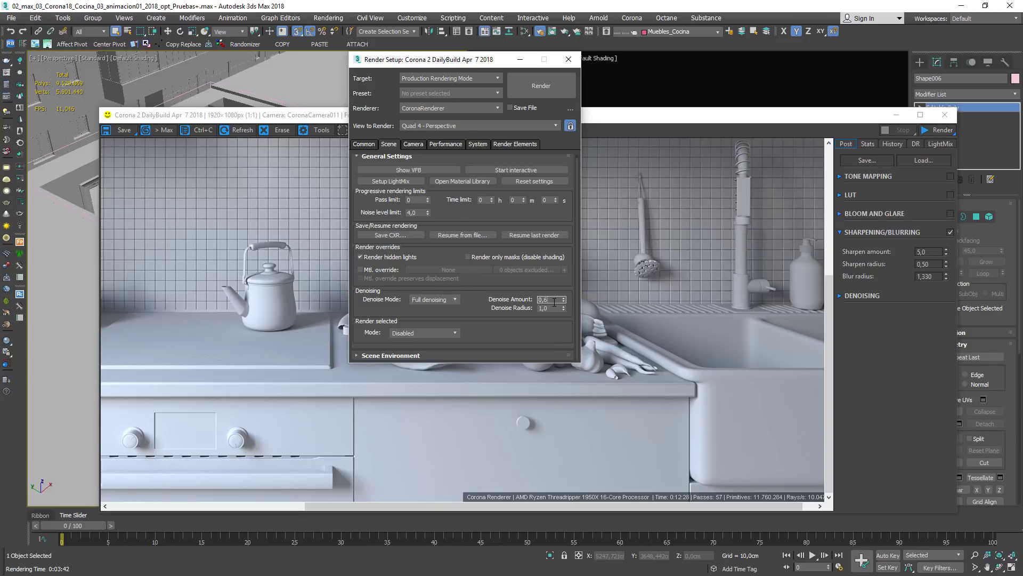
{"action": "left_click", "coordinate": [416, 213]}
{"action": "type", "text": "4"}
{"action": "key", "text": "Return"}
{"action": "type", "text": "5"}
{"action": "key", "text": "Return"}
{"action": "left_click", "coordinate": [556, 299]}
- Return the noise level limit to 2 and the denoise mode to None
{"action": "left_click", "coordinate": [418, 214]}
{"action": "double_click", "coordinate": [418, 213]}
{"action": "type", "text": "2"}
{"action": "key", "text": "Return"}
{"action": "left_click", "coordinate": [419, 300]}
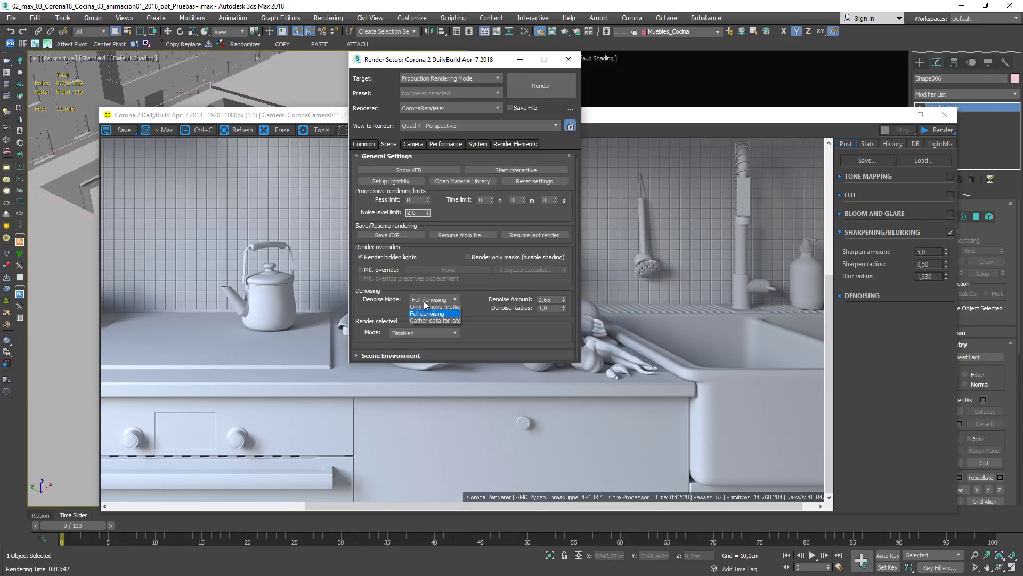
{"action": "left_click", "coordinate": [425, 309]}
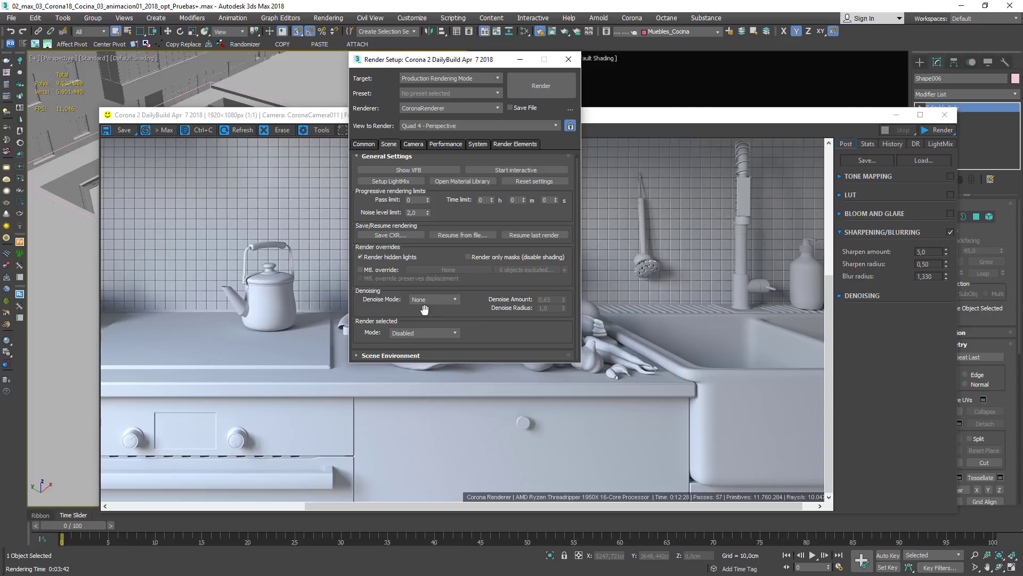
- Compare the stored Denoise and 2% Ruido renders from the frame buffer history around the extractor hood
{"action": "left_click", "coordinate": [644, 131]}
{"action": "left_click_drag", "start_coordinate": [644, 115], "coordinate": [601, 89]}
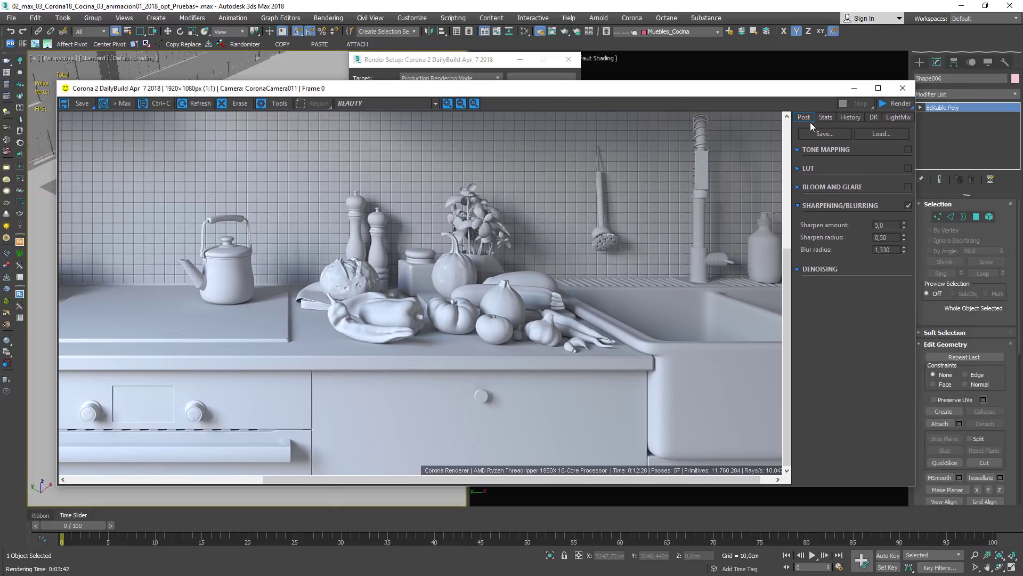
{"action": "left_click", "coordinate": [851, 118]}
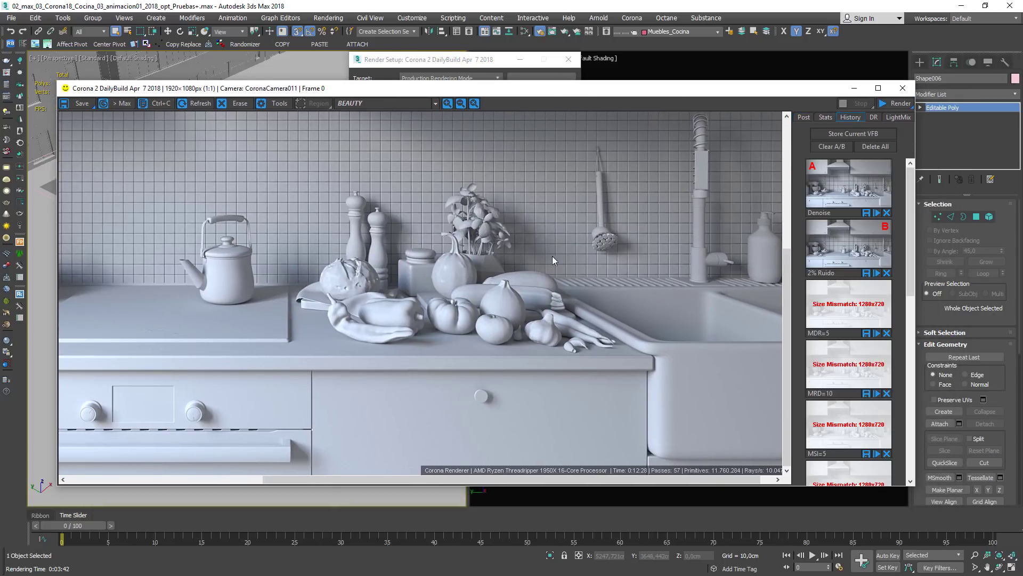
{"action": "scroll", "coordinate": [552, 256], "scroll_direction": "down", "scroll_amount": 1}
{"action": "left_click_drag", "start_coordinate": [168, 250], "coordinate": [400, 242]}
{"action": "scroll", "coordinate": [397, 141], "scroll_direction": "up", "scroll_amount": 1}
{"action": "left_click_drag", "start_coordinate": [222, 174], "coordinate": [320, 234]}
- Set the frame buffer's post-processing denoise amount to 0.6
{"action": "left_click", "coordinate": [803, 117]}
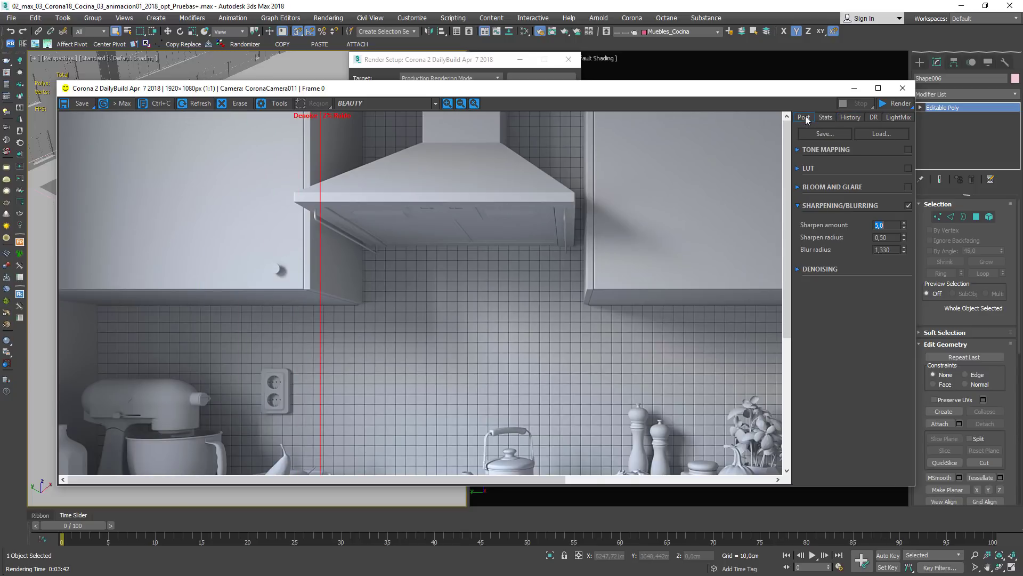
{"action": "left_click", "coordinate": [813, 269]}
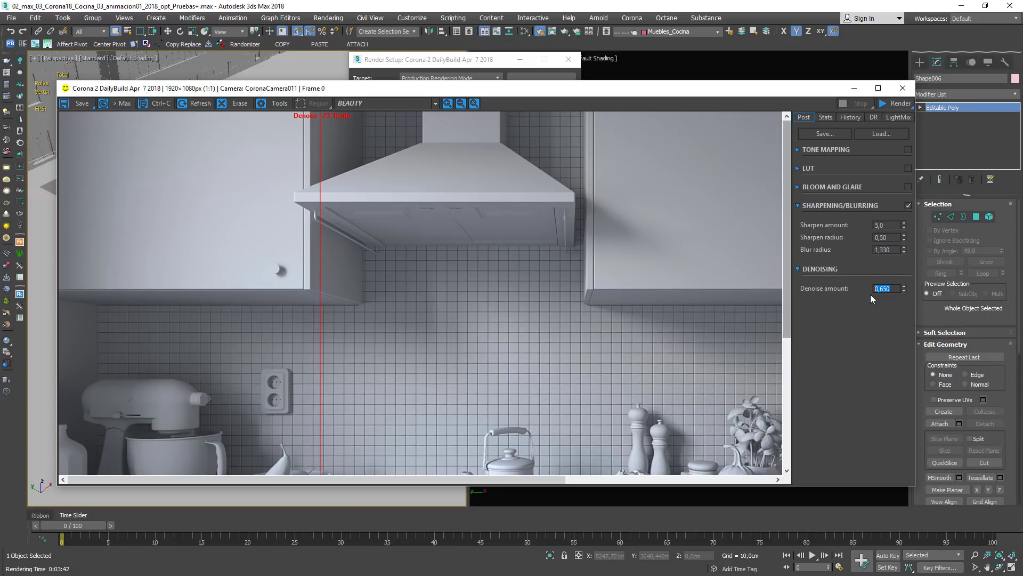
{"action": "left_click", "coordinate": [895, 288]}
{"action": "key", "text": "BackSpace"}
{"action": "key", "text": "BackSpace"}
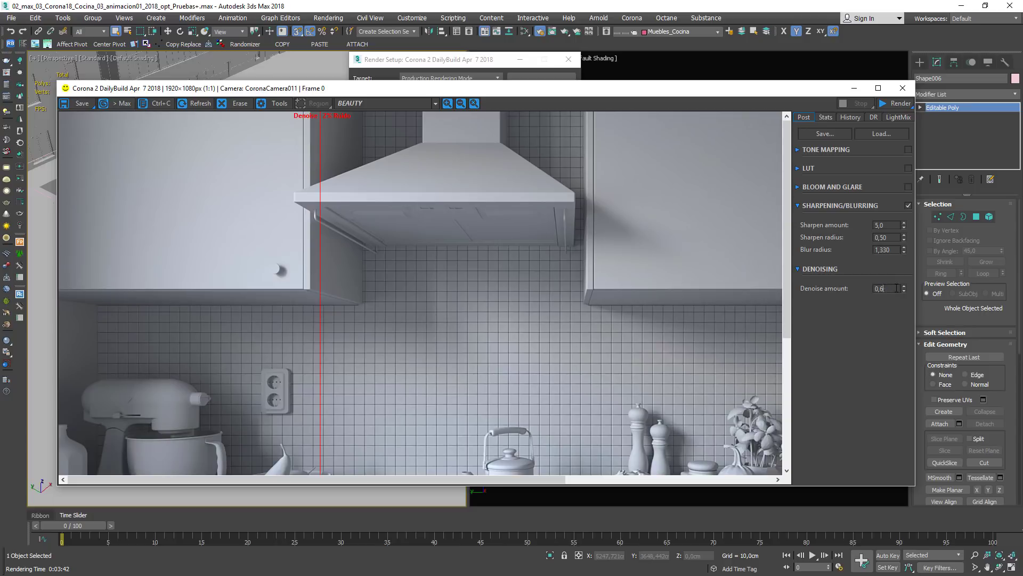
{"action": "type", "text": "3"}
{"action": "key", "text": "Return"}
{"action": "scroll", "coordinate": [172, 232], "scroll_direction": "up", "scroll_amount": 1}
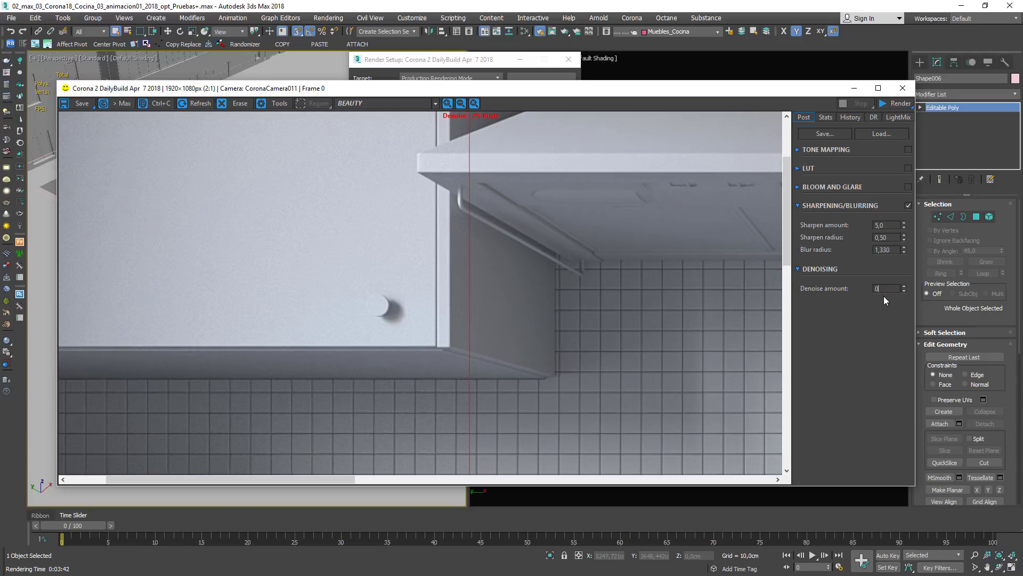
{"action": "scroll", "coordinate": [426, 271], "scroll_direction": "down", "scroll_amount": 1}
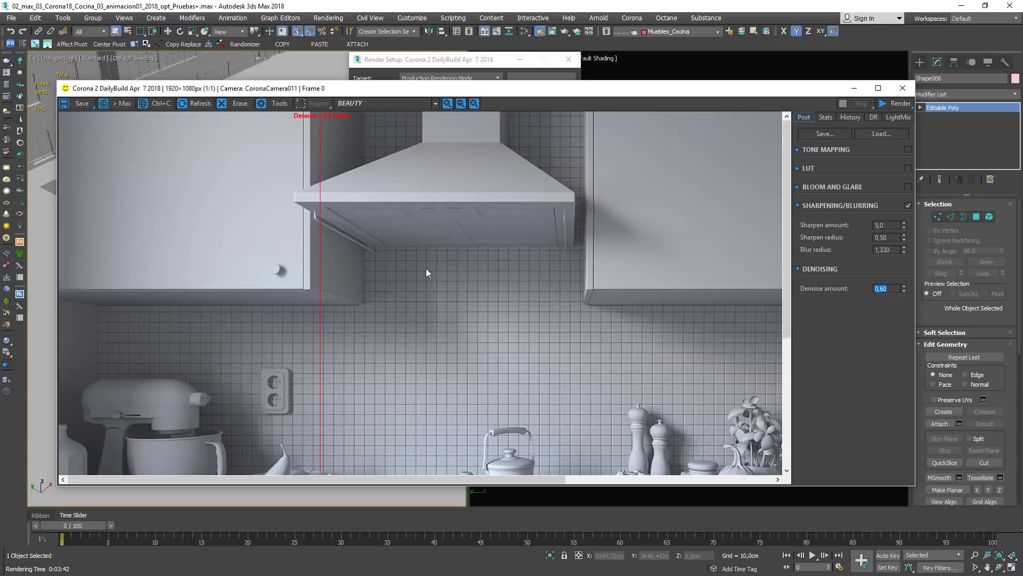
- Sweep the A/B divider across the hood, tiles, kettle and upper cabinets to compare Denoise with 2% Ruido
{"action": "left_click_drag", "start_coordinate": [321, 241], "coordinate": [643, 341]}
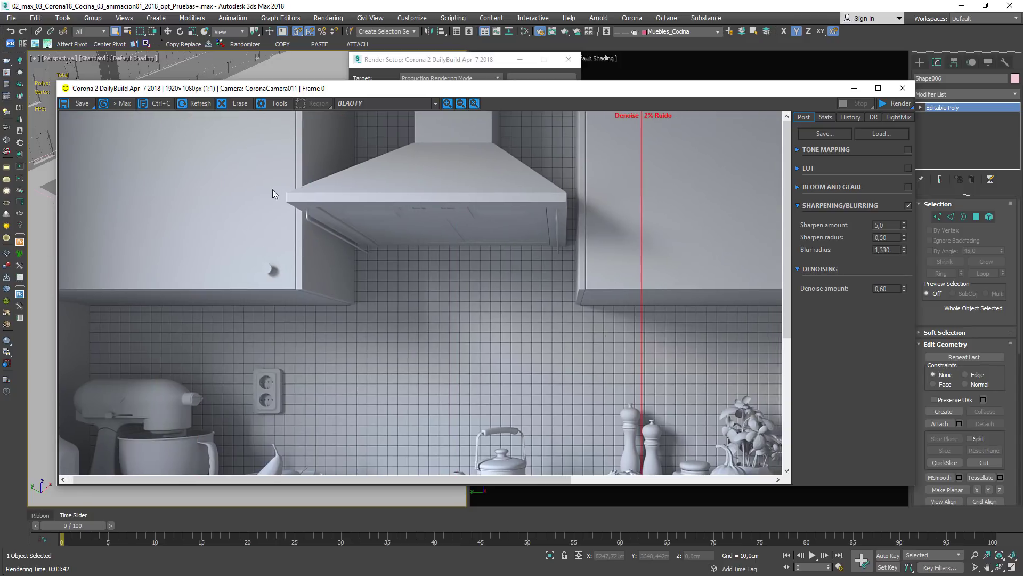
{"action": "middle_click_drag", "start_coordinate": [635, 416], "coordinate": [274, 194]}
{"action": "left_click_drag", "start_coordinate": [349, 313], "coordinate": [174, 293]}
{"action": "left_click_drag", "start_coordinate": [430, 294], "coordinate": [700, 314]}
{"action": "middle_click_drag", "start_coordinate": [587, 319], "coordinate": [196, 350]}
{"action": "middle_click_drag", "start_coordinate": [498, 252], "coordinate": [498, 334]}
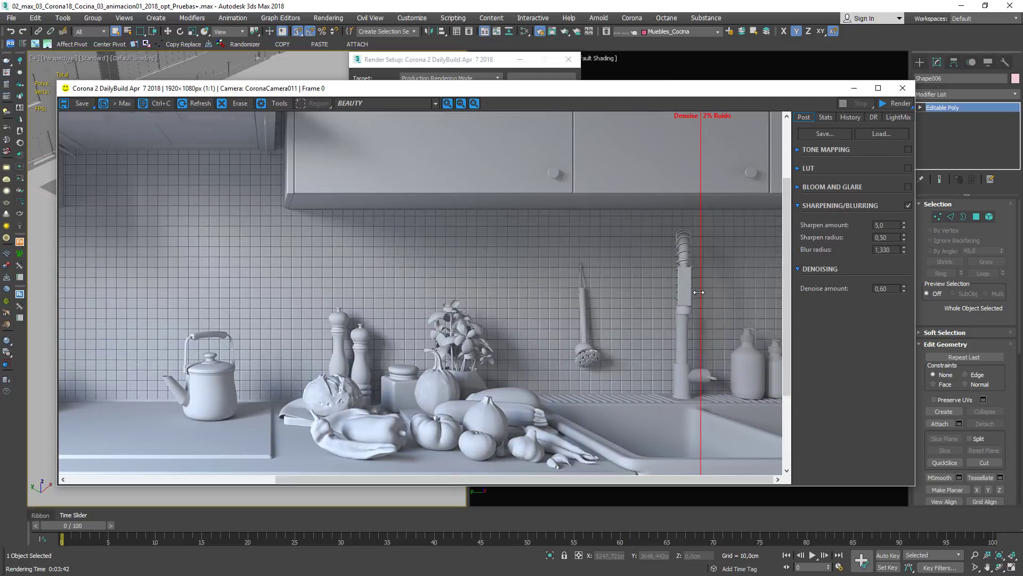
{"action": "left_click_drag", "start_coordinate": [701, 313], "coordinate": [453, 203]}
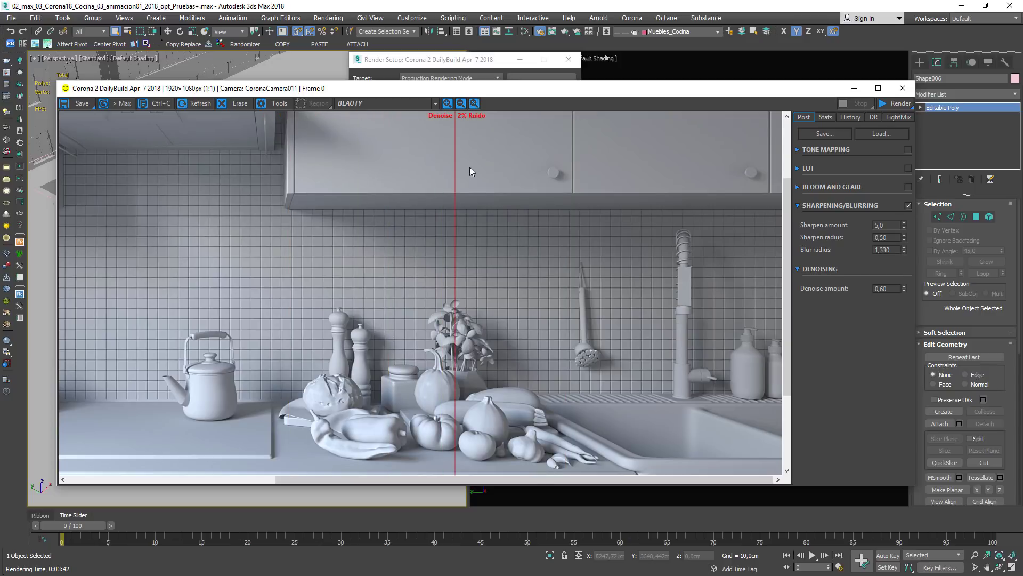
{"action": "middle_click_drag", "start_coordinate": [469, 144], "coordinate": [465, 225]}
{"action": "scroll", "coordinate": [459, 207], "scroll_direction": "up", "scroll_amount": 1}
{"action": "scroll", "coordinate": [459, 212], "scroll_direction": "up", "scroll_amount": 1}
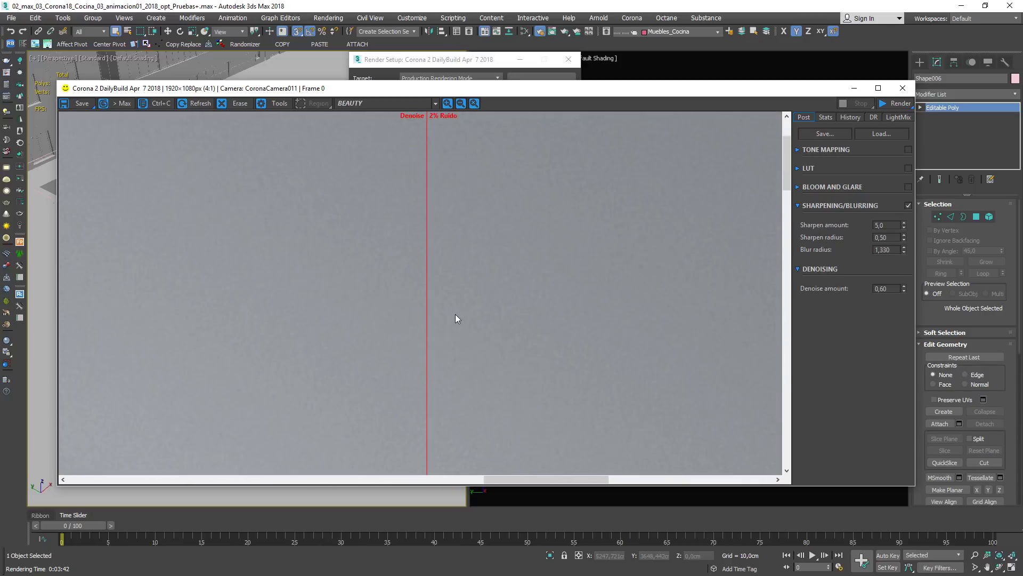
- Compare both renders up close on the vegetables, lower drawer and sink, and read the render time stamp
{"action": "scroll", "coordinate": [439, 373], "scroll_direction": "down", "scroll_amount": 1}
{"action": "left_click_drag", "start_coordinate": [438, 376], "coordinate": [518, 345]}
{"action": "scroll", "coordinate": [517, 319], "scroll_direction": "down", "scroll_amount": 2}
{"action": "scroll", "coordinate": [550, 421], "scroll_direction": "up", "scroll_amount": 2}
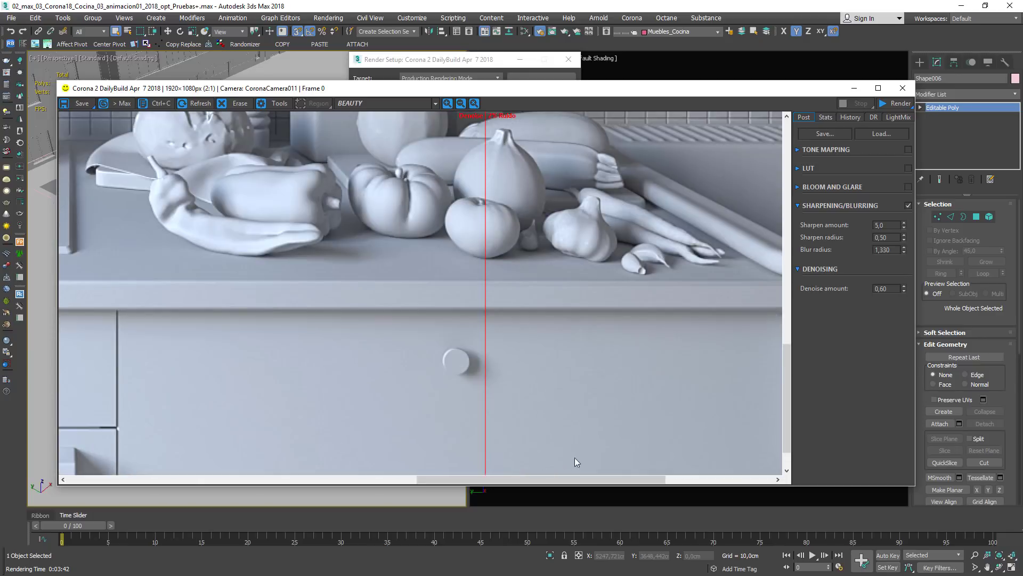
{"action": "middle_click_drag", "start_coordinate": [655, 255], "coordinate": [427, 213]}
{"action": "left_click_drag", "start_coordinate": [259, 373], "coordinate": [664, 394]}
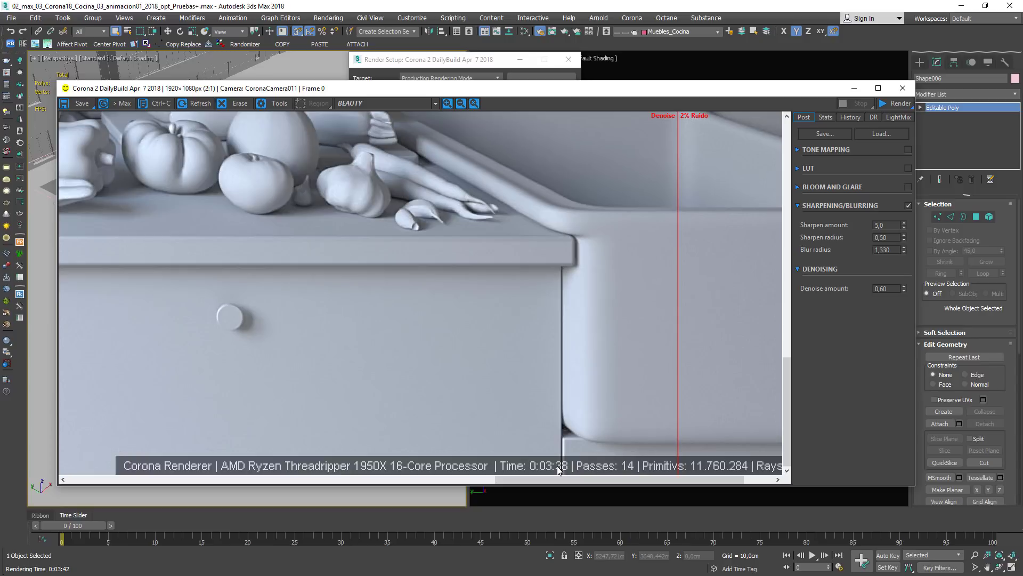
- Sweep the A/B divider across the whole kitchen image to compare the two renders overall
{"action": "scroll", "coordinate": [256, 264], "scroll_direction": "down", "scroll_amount": 2}
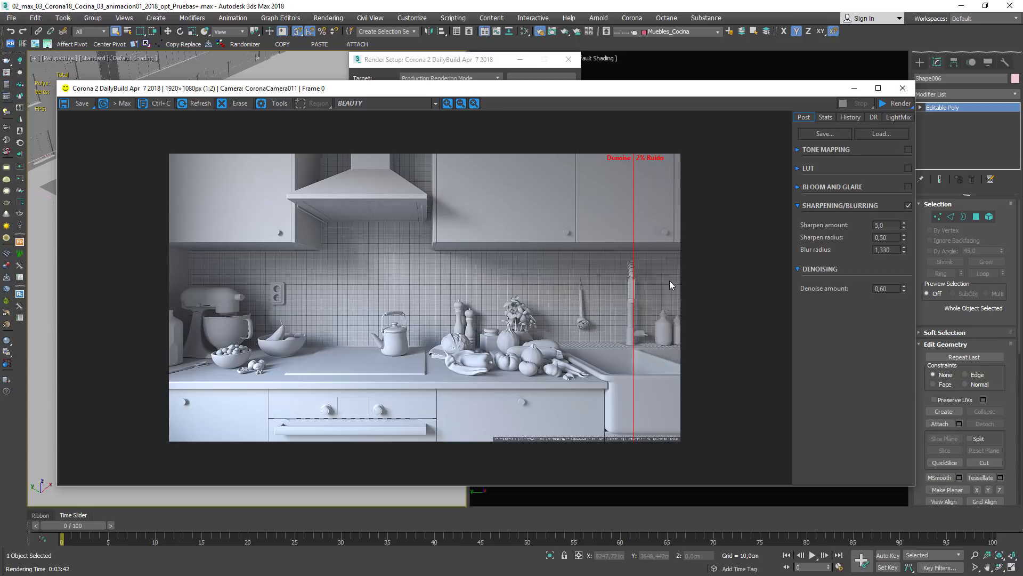
{"action": "left_click_drag", "start_coordinate": [634, 280], "coordinate": [183, 291]}
{"action": "left_click_drag", "start_coordinate": [322, 292], "coordinate": [526, 289]}
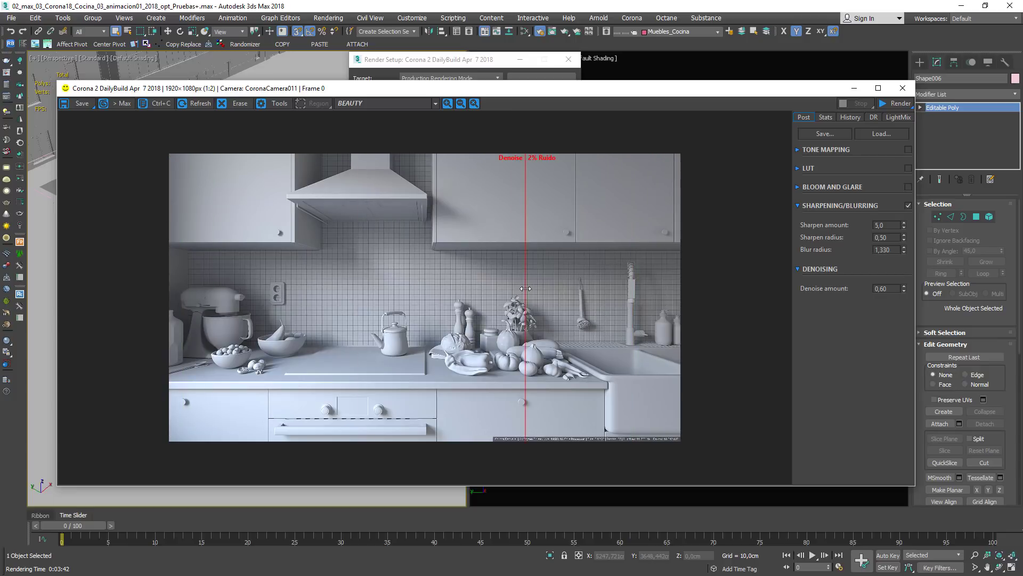
{"action": "left_click_drag", "start_coordinate": [525, 289], "coordinate": [367, 307]}
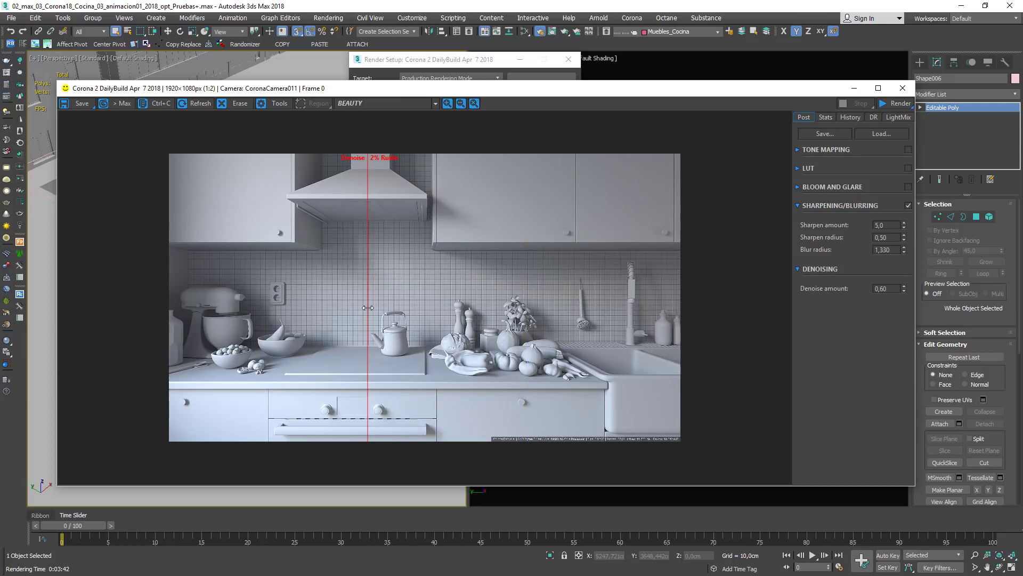